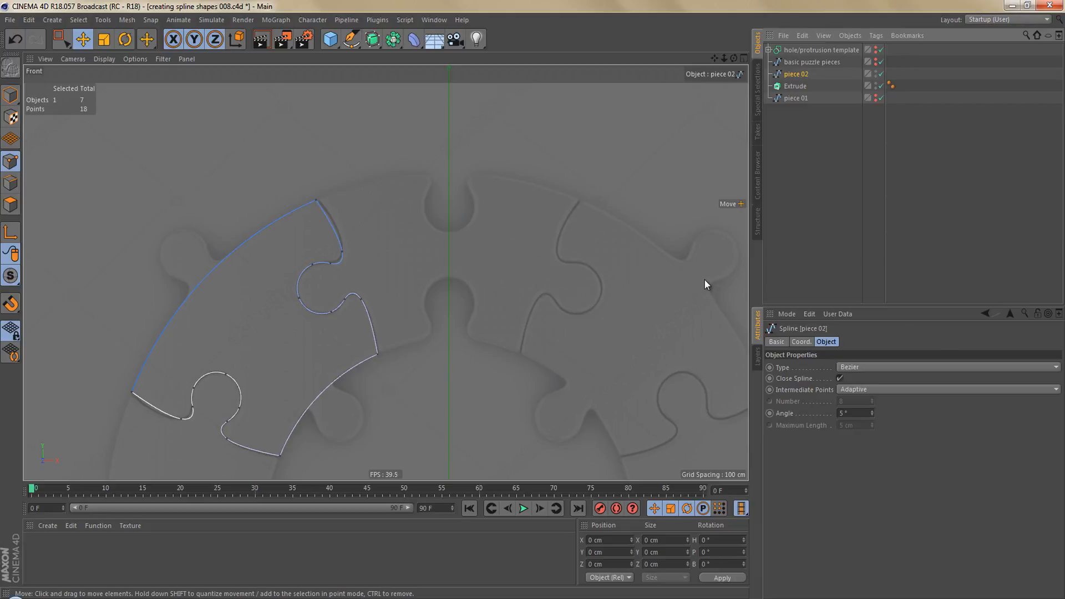
# Step: Rotate the Front viewport's background picture to 45°
pyautogui.hotkey('shift', 'v')
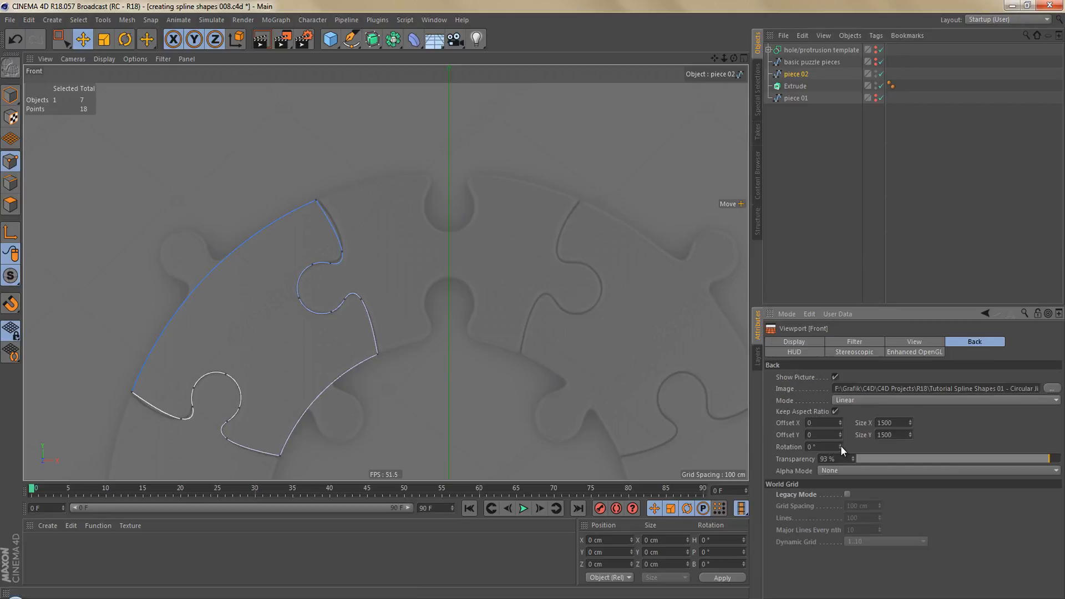
pyautogui.moveTo(841, 445); pyautogui.dragTo(840, 449)
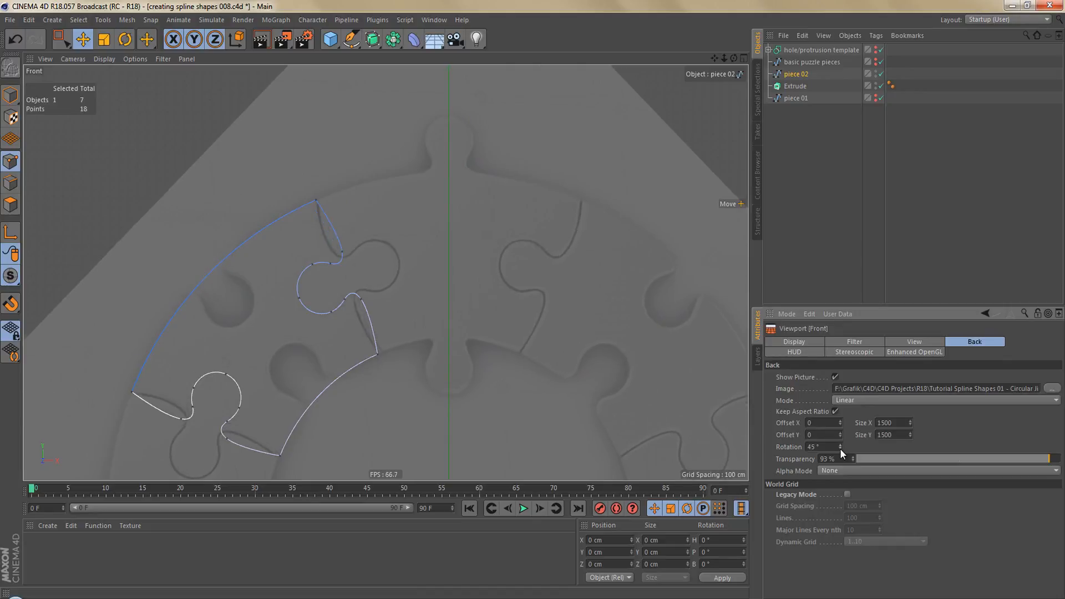
# Step: Rotate the piece 02 spline in model mode to a bank angle of 45°, aligning it with the reference picture's upper piece
pyautogui.click(795, 74)
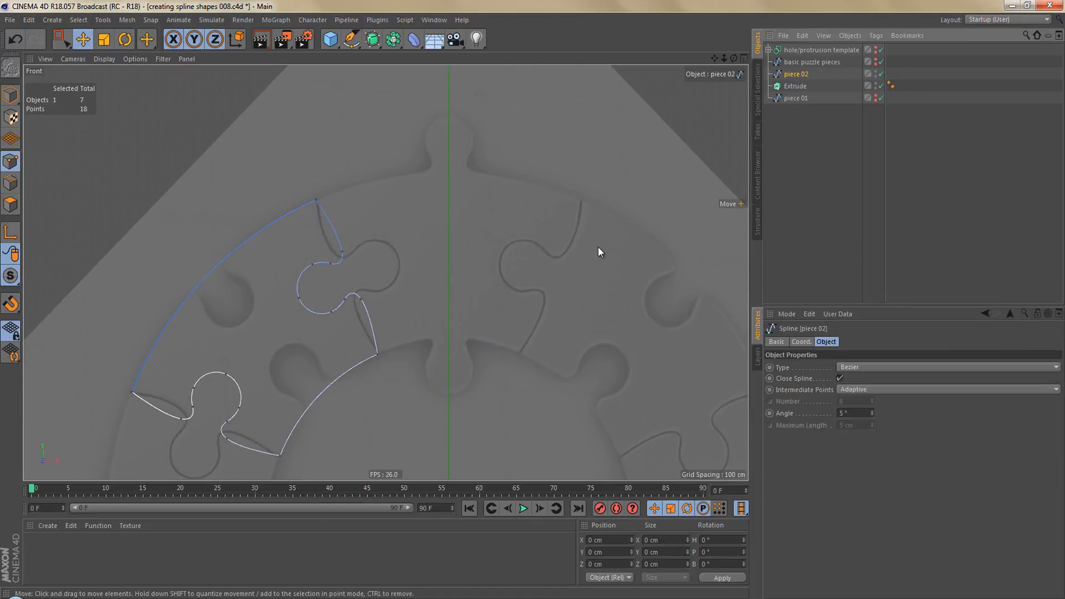
pyautogui.press('Return')
pyautogui.press('r')
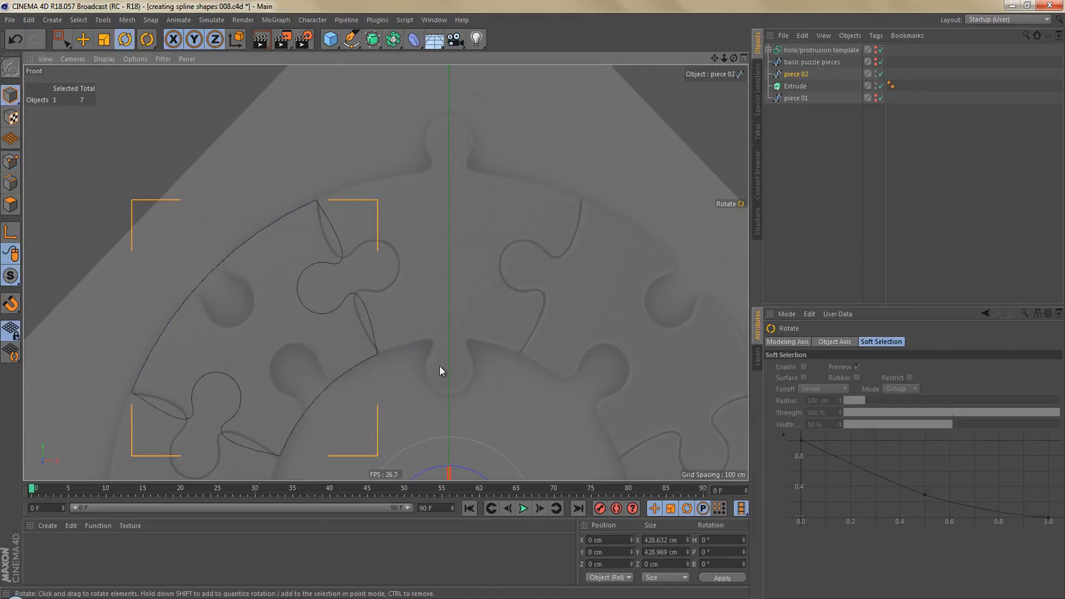
pyautogui.keyDown('alt'); pyautogui.moveTo(466, 336); pyautogui.dragTo(463, 242, button='middle'); pyautogui.keyUp('alt')
pyautogui.moveTo(460, 372); pyautogui.dragTo(518, 384)
pyautogui.doubleClick(710, 564)
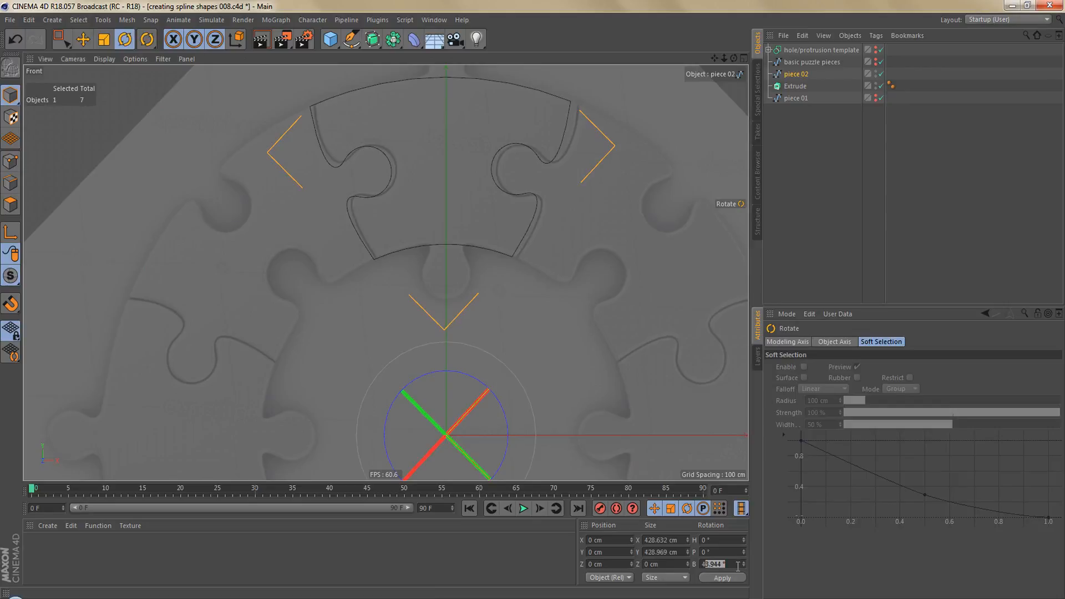
pyautogui.write('45')
pyautogui.press('Return')
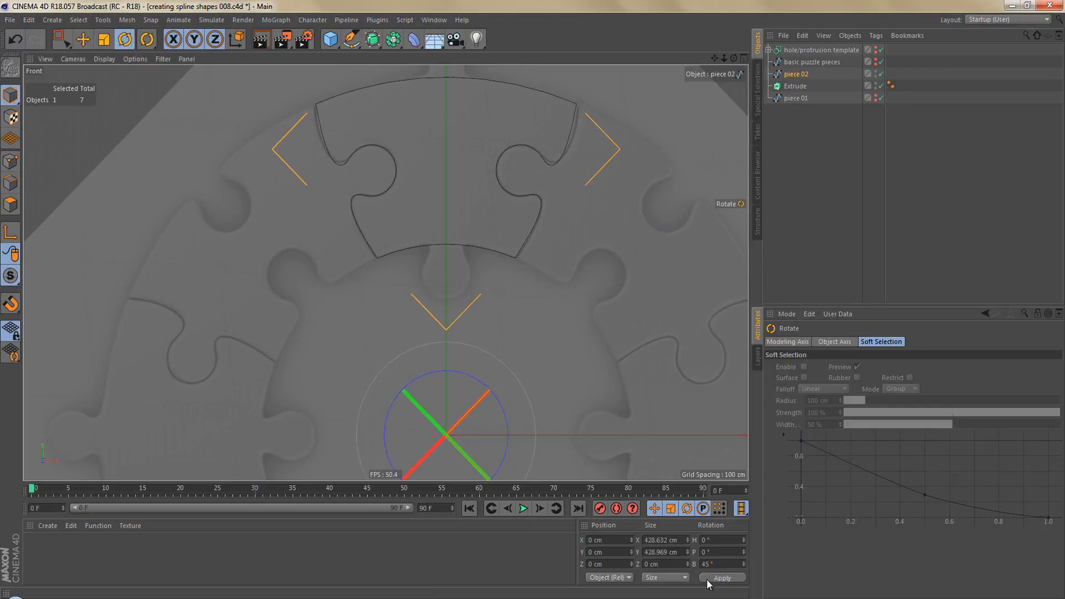
# Step: Set the bank rotation of piece 02's axis to 0° with axis editing enabled, leaving its shape in place
pyautogui.click(11, 232)
pyautogui.write('0')
pyautogui.press('Return')
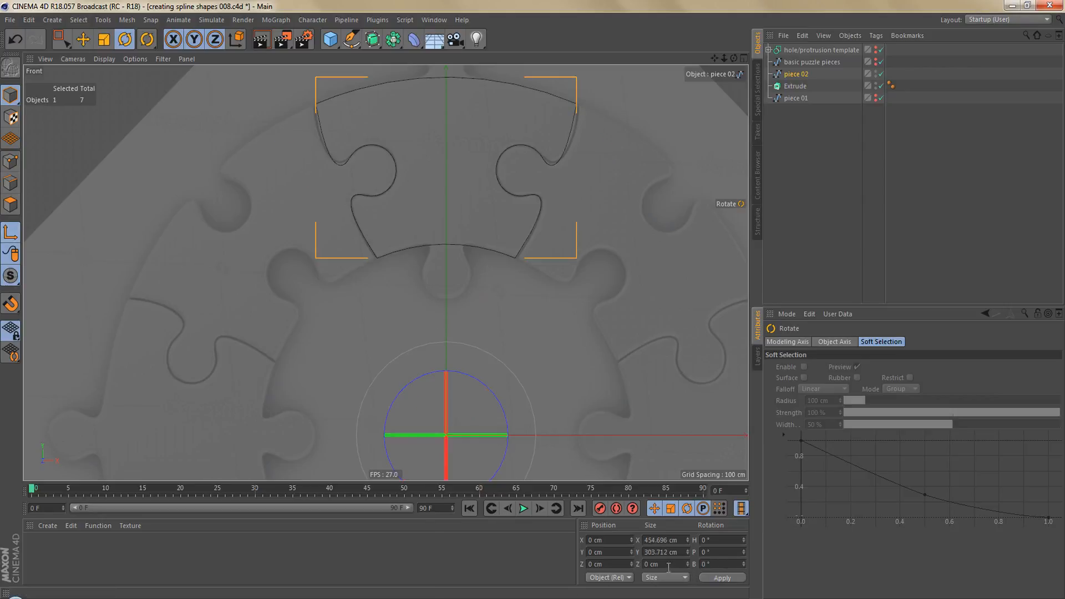
# Step: Create two editable spline copies of the hole/protrusion template at the end of the object list
pyautogui.moveTo(804, 48); pyautogui.dragTo(809, 133)
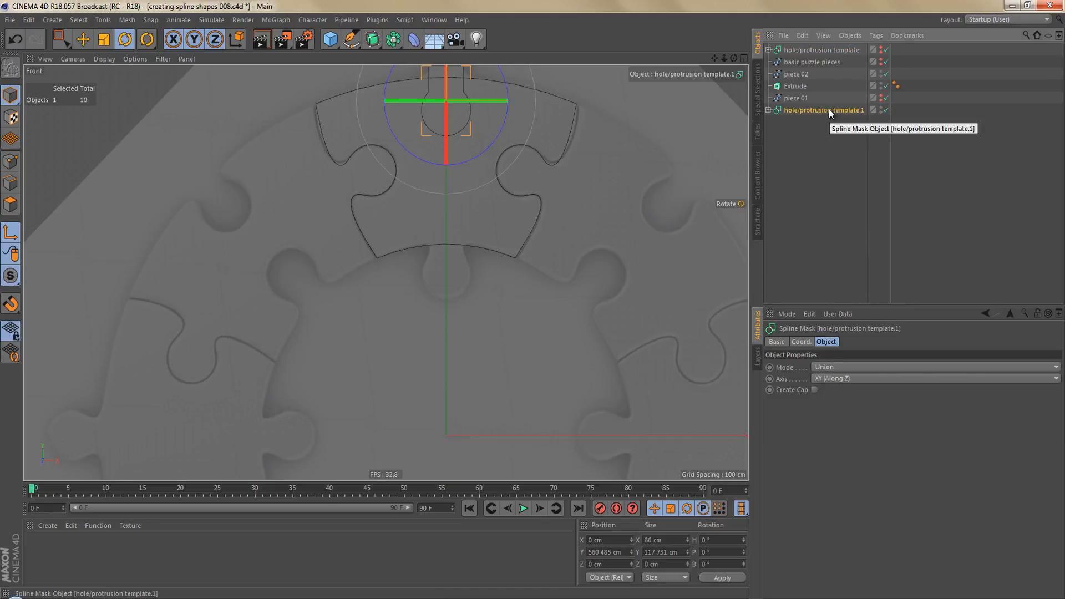
pyautogui.press('c')
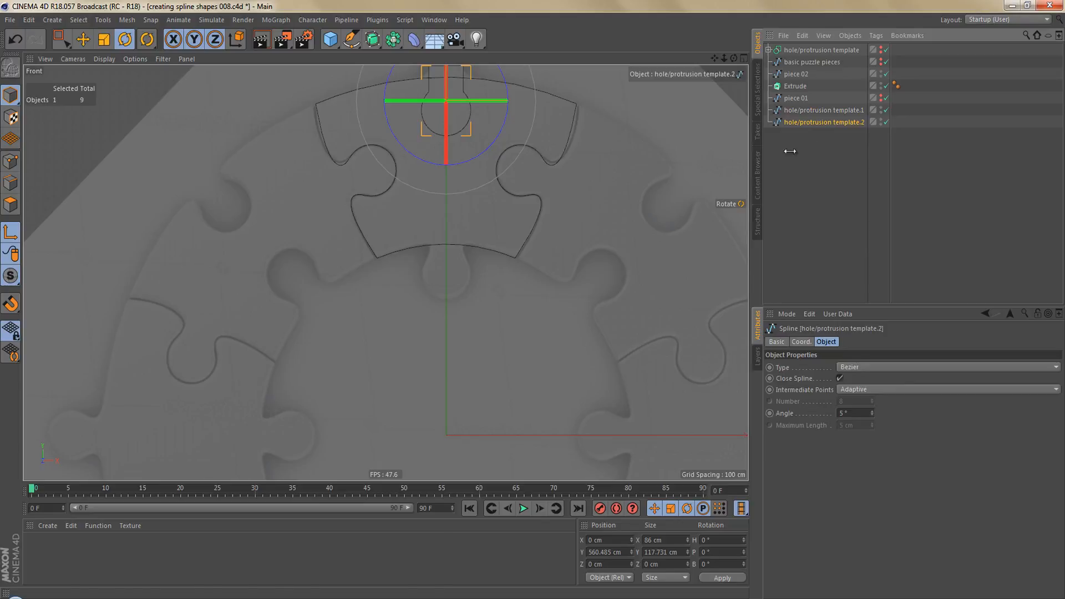
# Step: Move hole/protrusion template.2 down to Y about 289 cm, over the reference protrusion at piece 02's inner arc
pyautogui.press('e')
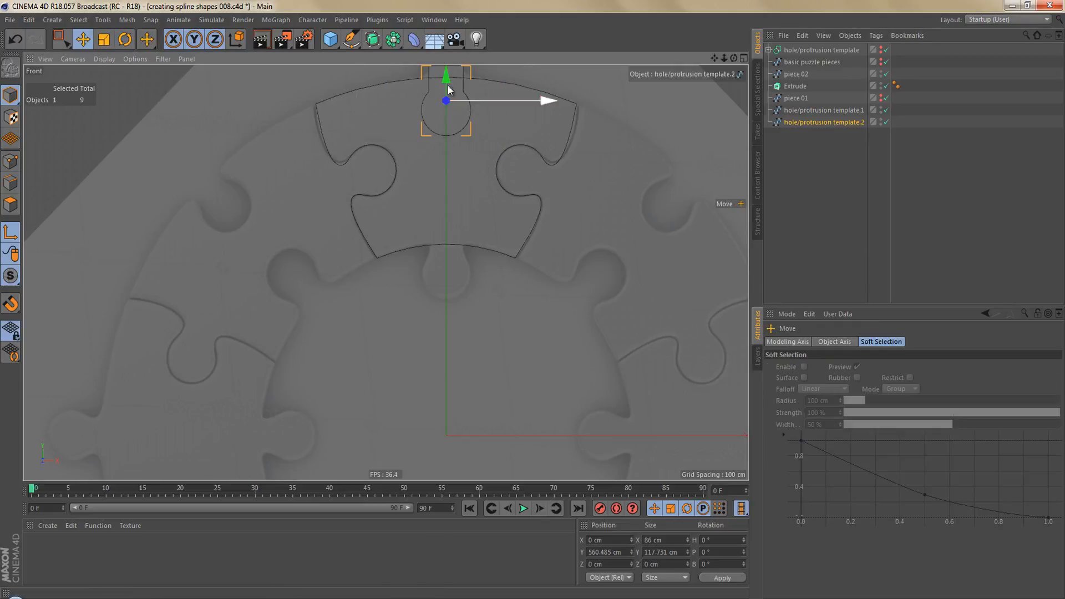
pyautogui.moveTo(449, 91); pyautogui.dragTo(454, 258)
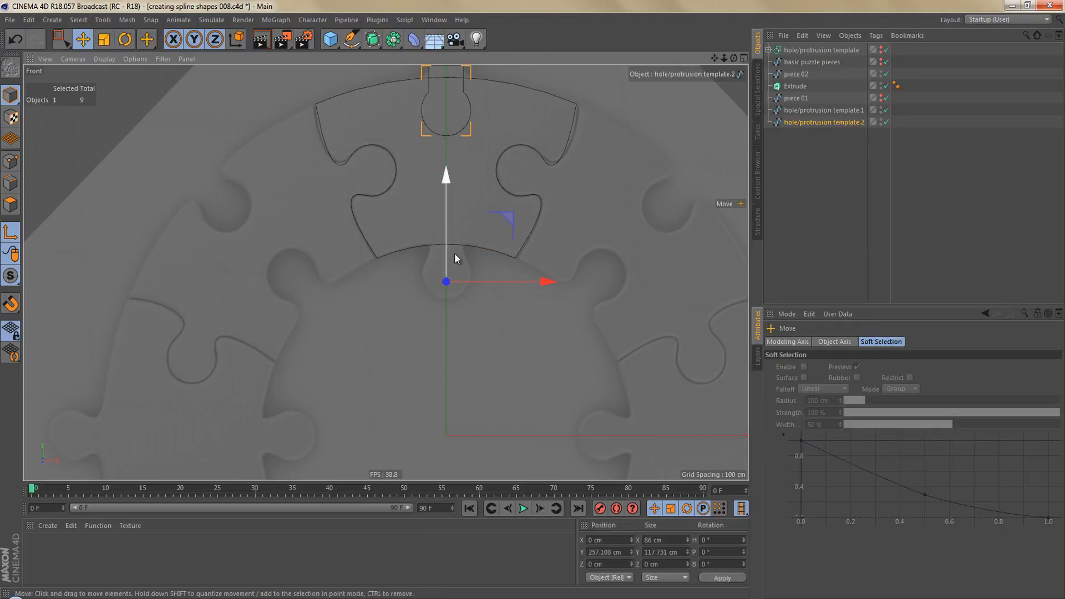
pyautogui.hotkey('ctrl', 'z')
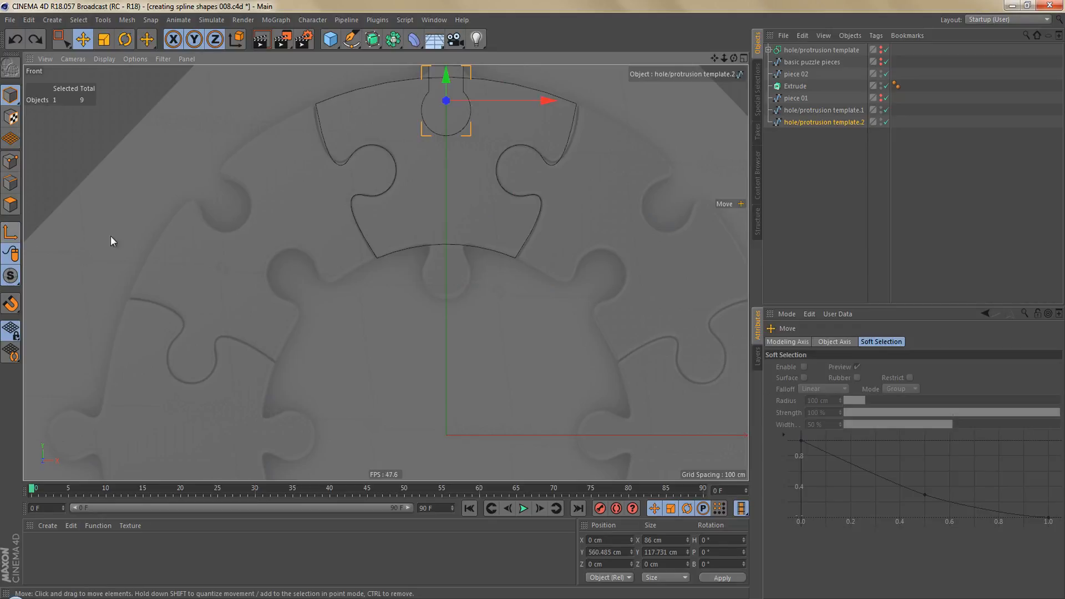
pyautogui.moveTo(446, 79); pyautogui.dragTo(455, 241)
pyautogui.scroll(8, 455, 242)
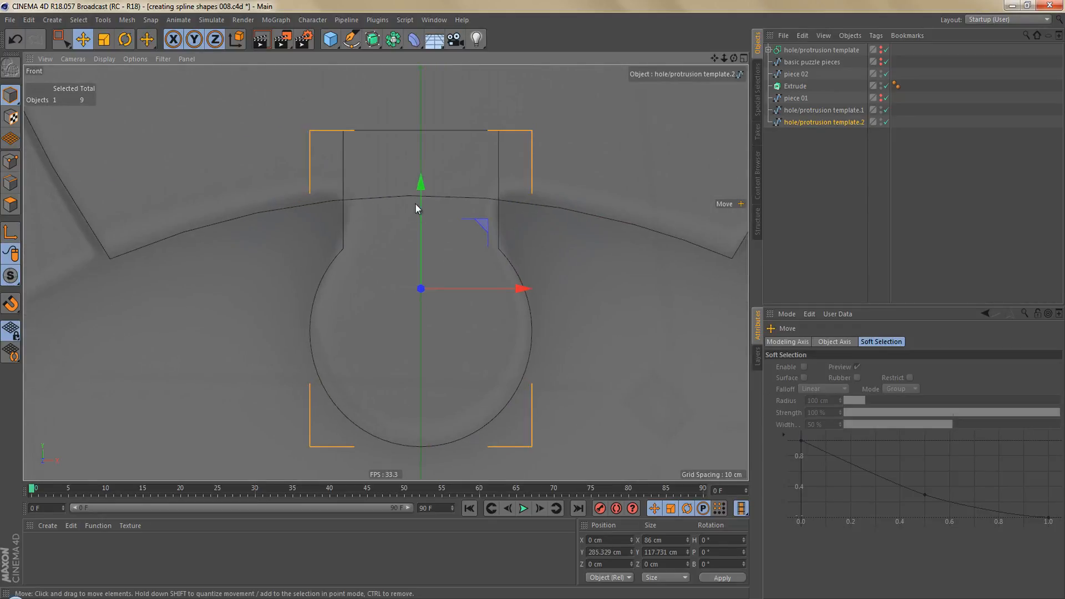
pyautogui.moveTo(421, 188)
pyautogui.mouseDown()
pyautogui.moveTo(421, 176)
pyautogui.moveTo(430, 185)
pyautogui.mouseUp()
# Step: Rotate hole/protrusion template.1 by 180° so its round head points upward
pyautogui.scroll(-8, 419, 225)
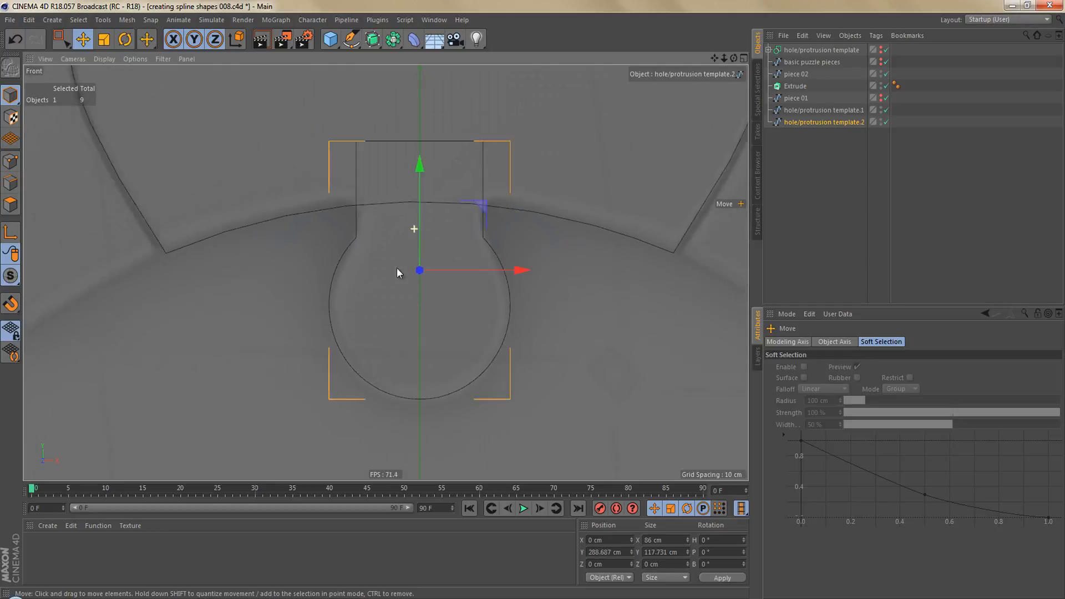
pyautogui.click(815, 109)
pyautogui.keyDown('alt'); pyautogui.moveTo(418, 188); pyautogui.dragTo(427, 260, button='middle'); pyautogui.keyUp('alt')
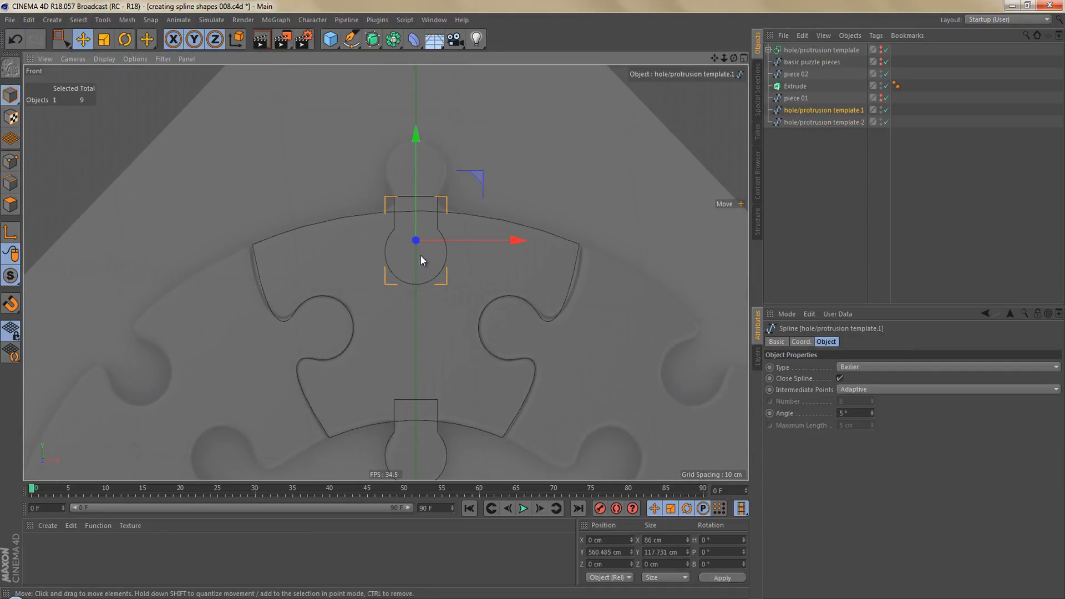
pyautogui.press('r')
pyautogui.moveTo(420, 278); pyautogui.dragTo(532, 298)
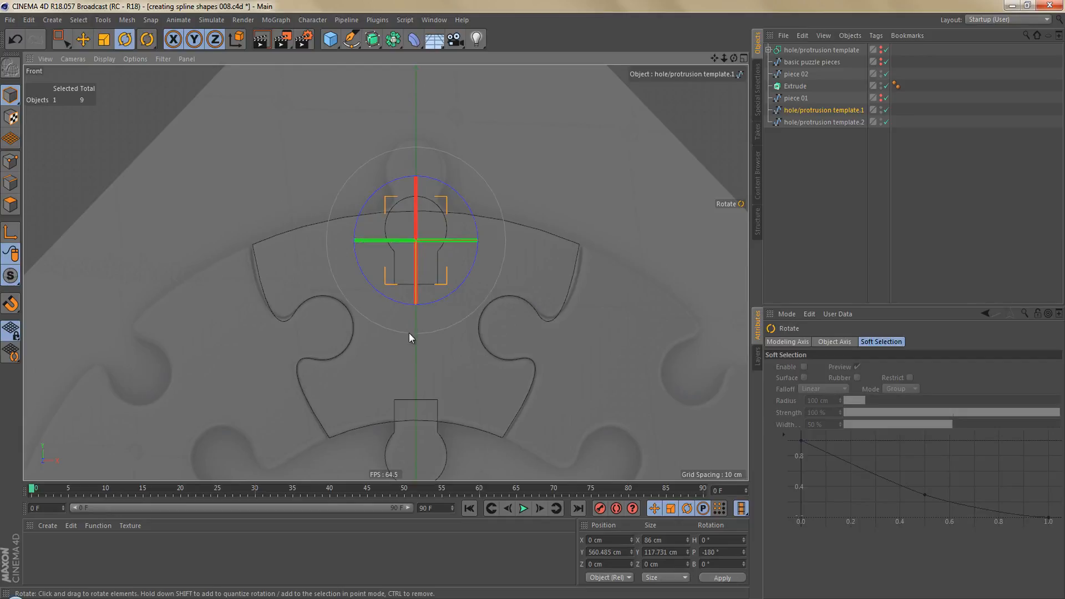
# Step: Move hole/protrusion template.1 up to Y about 636 cm, over the reference protrusion at piece 02's outer arc
pyautogui.press('e')
pyautogui.scroll(3, 408, 315)
pyautogui.moveTo(421, 298); pyautogui.dragTo(431, 198)
pyautogui.keyDown('alt'); pyautogui.moveTo(432, 198); pyautogui.dragTo(429, 360, button='middle'); pyautogui.keyUp('alt')
pyautogui.scroll(4, 461, 323)
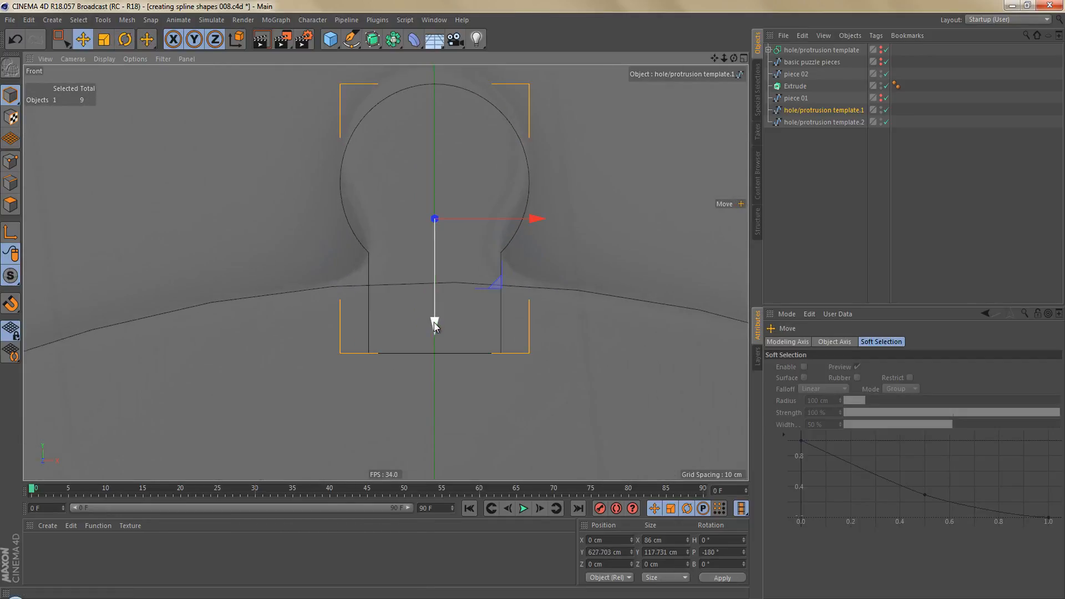
pyautogui.moveTo(434, 323); pyautogui.dragTo(439, 304)
# Step: Combine hole/protrusion template.1 and template.2 into one spline with Connect Objects + Delete
pyautogui.scroll(-3, 465, 301)
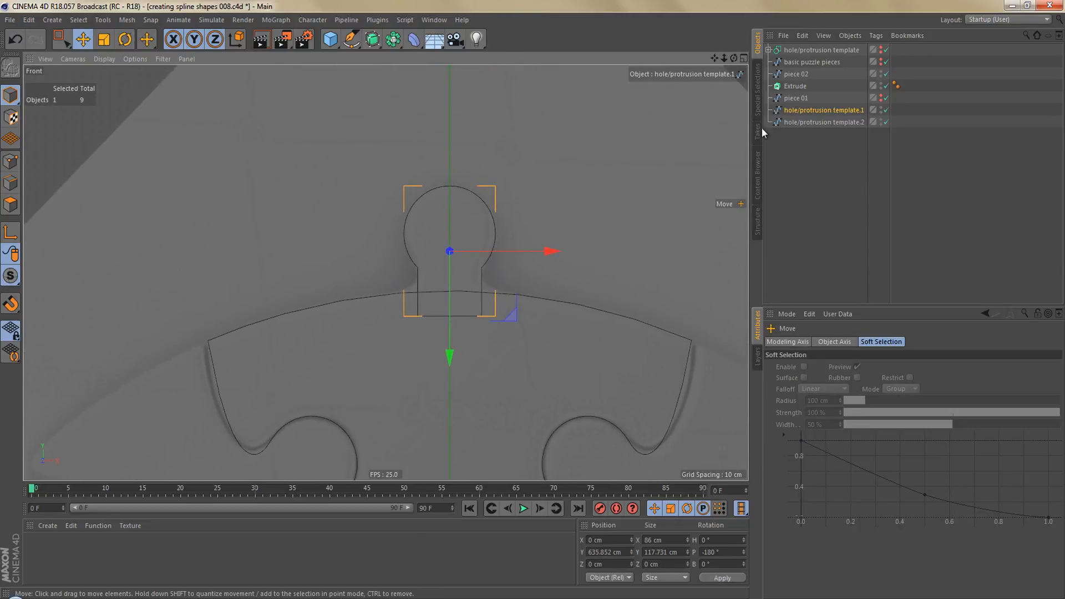
pyautogui.keyDown('ctrl'); pyautogui.click(816, 123); pyautogui.keyUp('ctrl')
pyautogui.rightClick(814, 124)
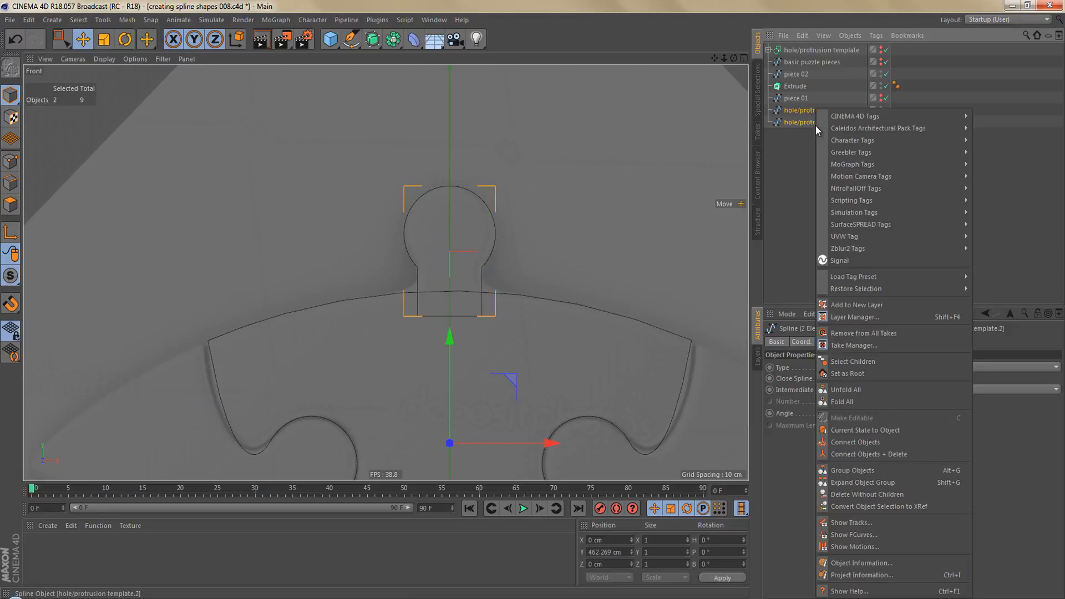
pyautogui.click(891, 453)
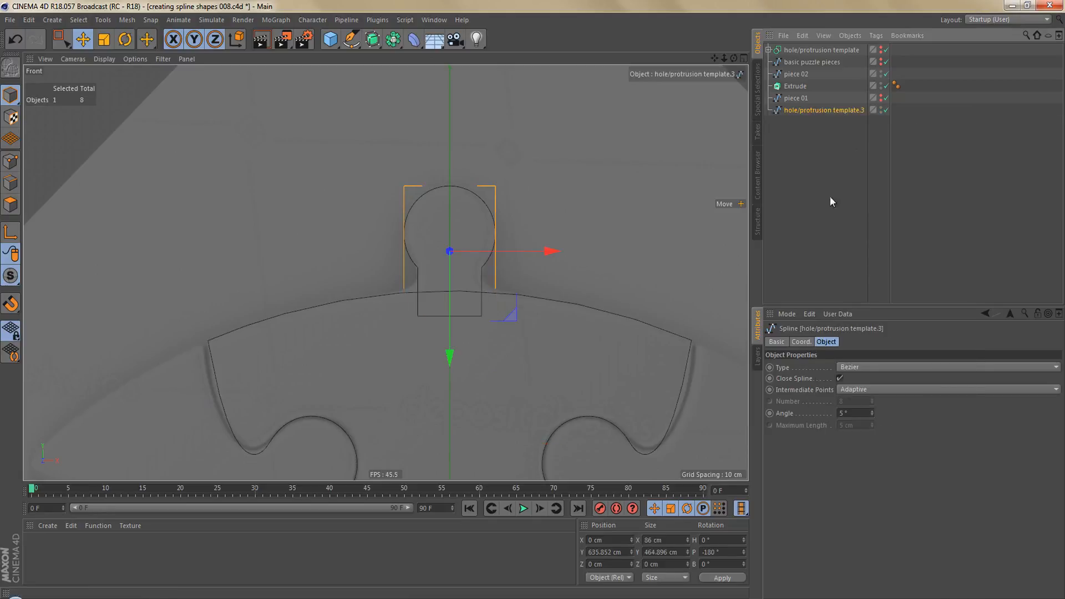
# Step: Place piece 02 and the connected protrusion spline, in that order, under a new Spline Mask in Union mode
pyautogui.moveTo(796, 74); pyautogui.dragTo(793, 117)
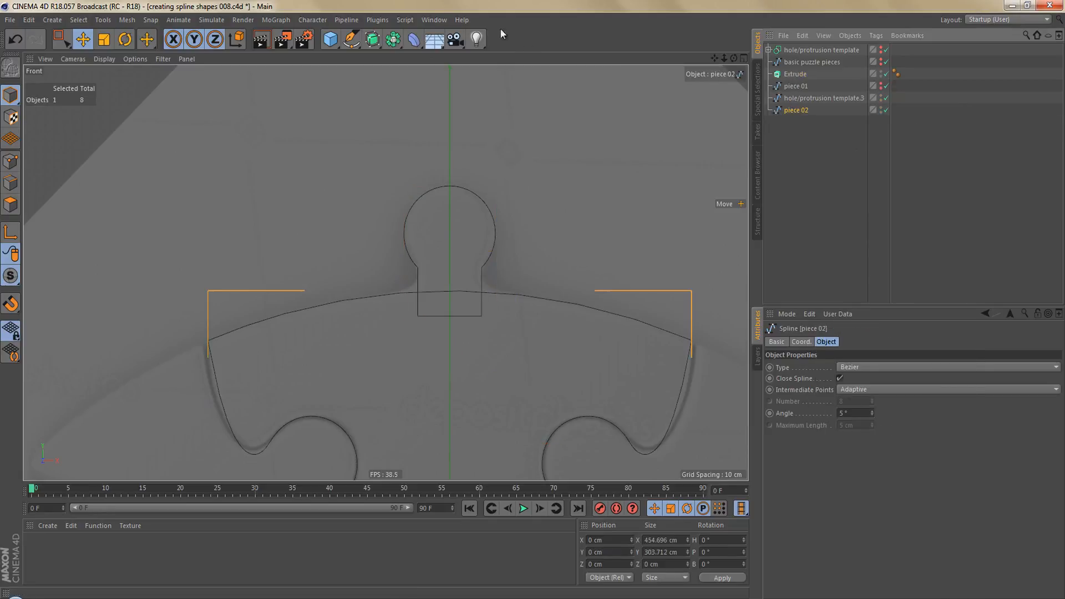
pyautogui.click(395, 41)
pyautogui.keyDown('alt'); pyautogui.click(464, 78); pyautogui.keyUp('alt')
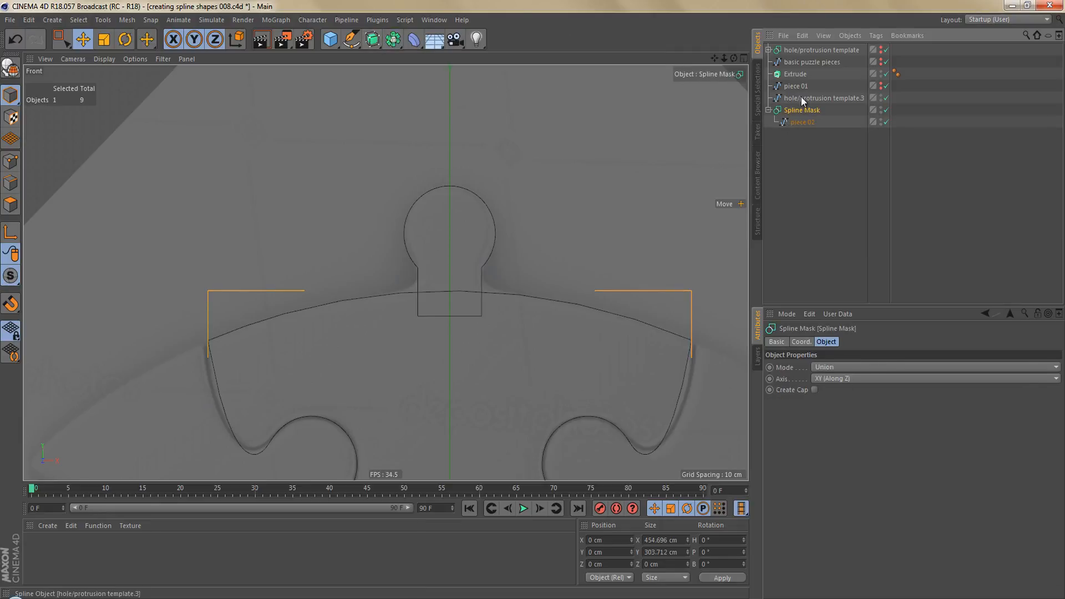
pyautogui.moveTo(801, 98); pyautogui.dragTo(800, 131)
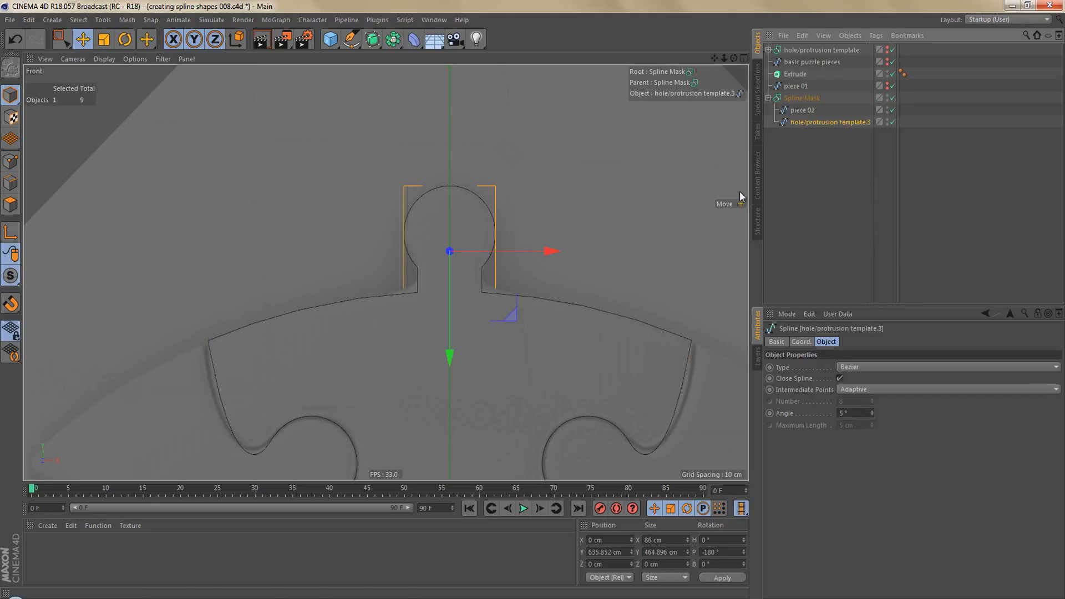
# Step: Convert the Spline Mask into an editable spline and rename it piece 02
pyautogui.click(803, 98)
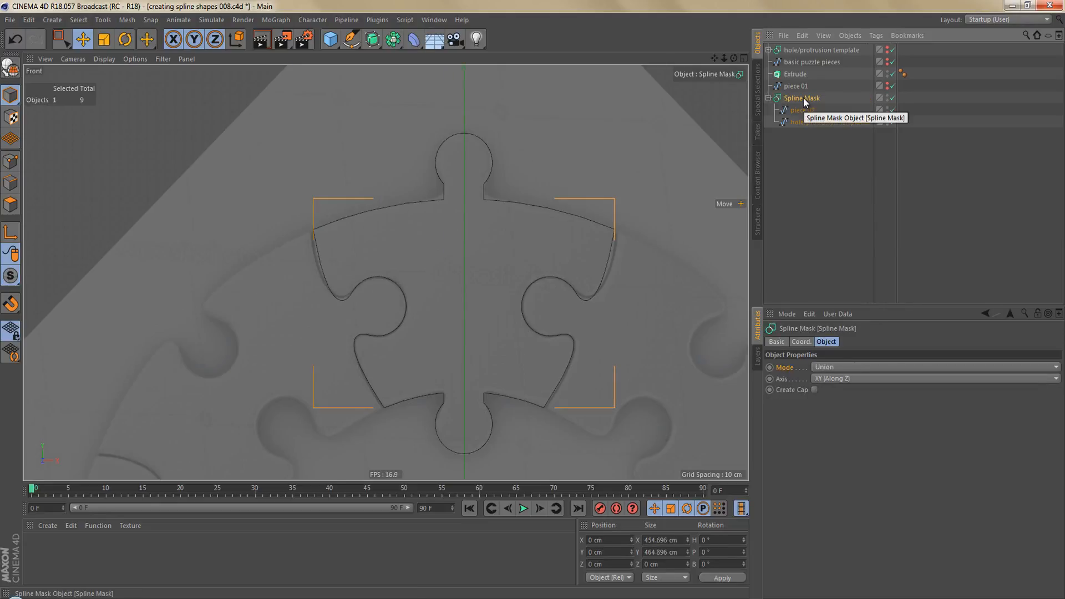
pyautogui.press('c')
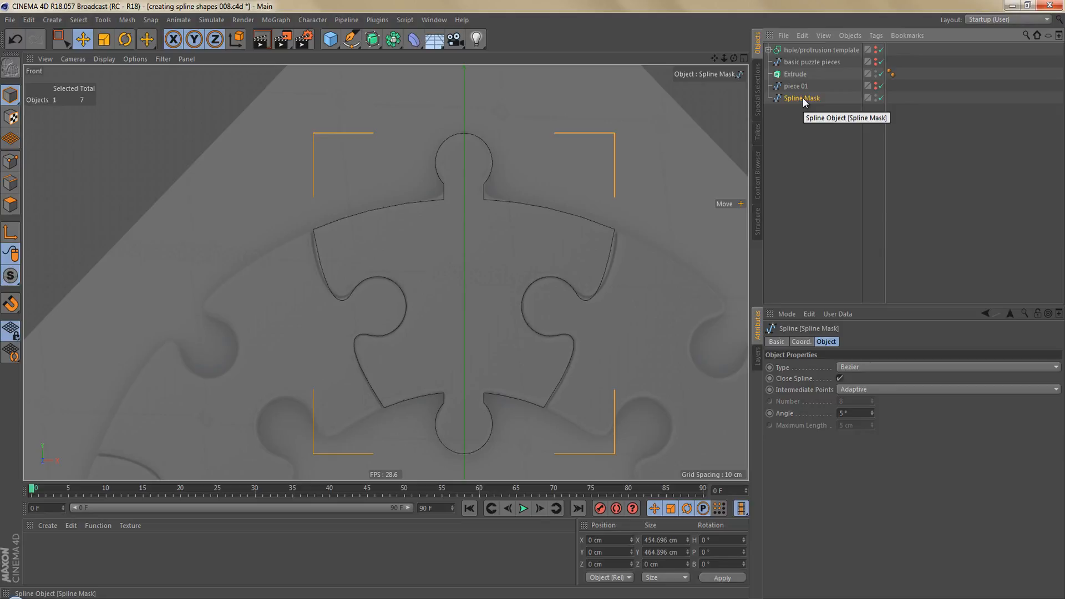
pyautogui.doubleClick(803, 97)
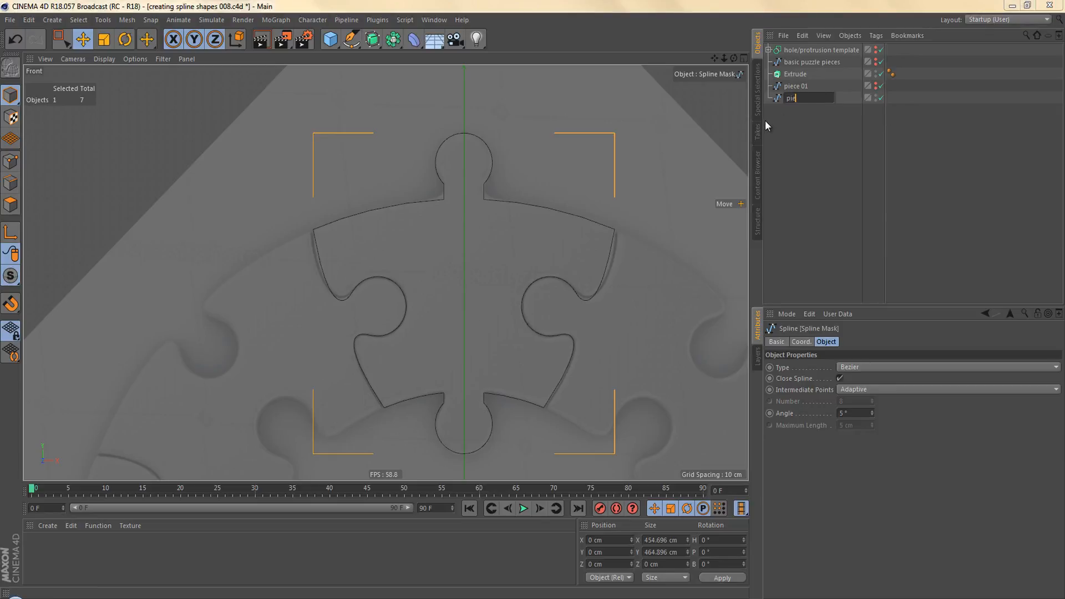
pyautogui.press('Return')
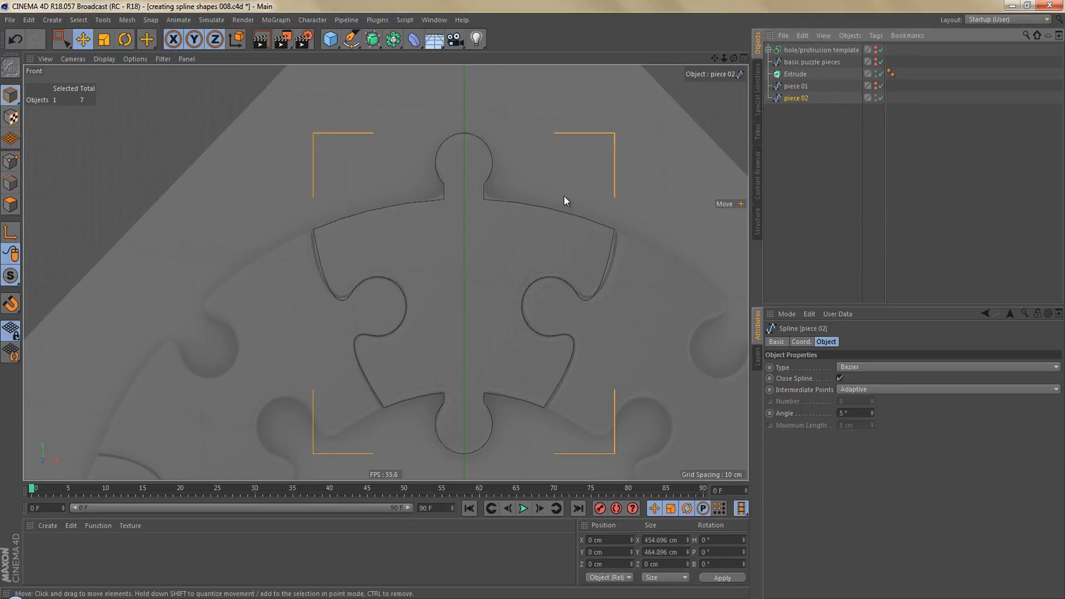
# Step: Line-cut piece 02 in point mode across the upper protrusion's left head curve and the adjacent outer arc to add rounding points
pyautogui.scroll(8, 445, 152)
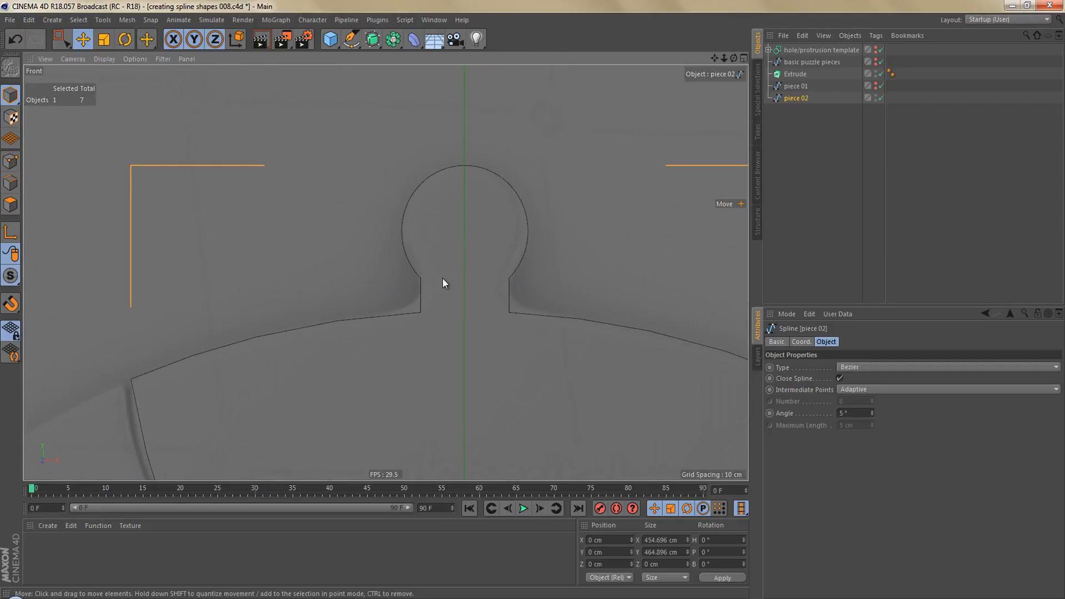
pyautogui.scroll(2, 458, 278)
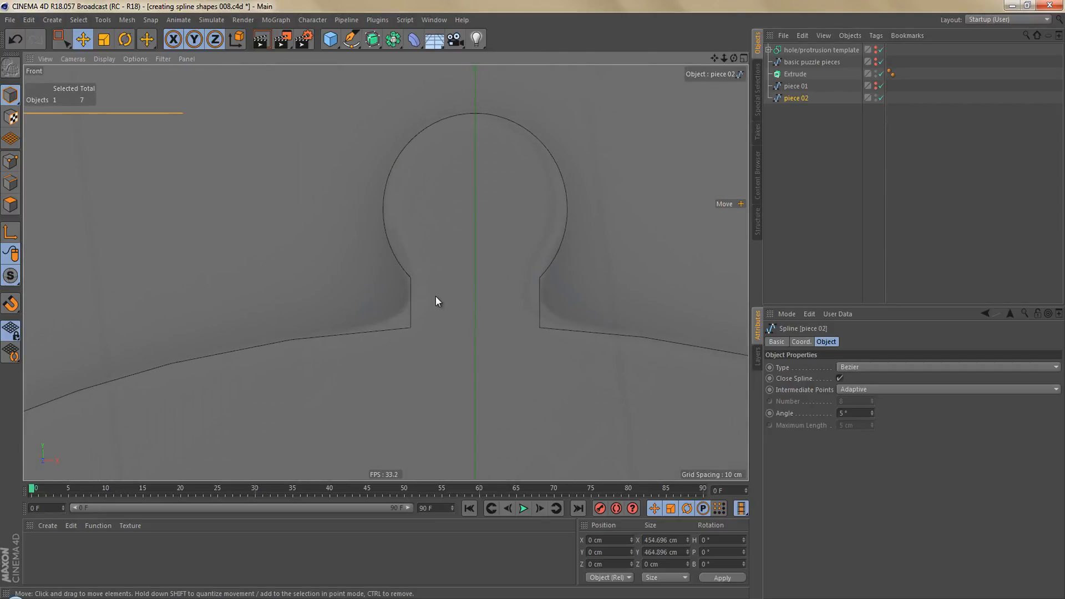
pyautogui.press('Return')
pyautogui.scroll(2, 410, 321)
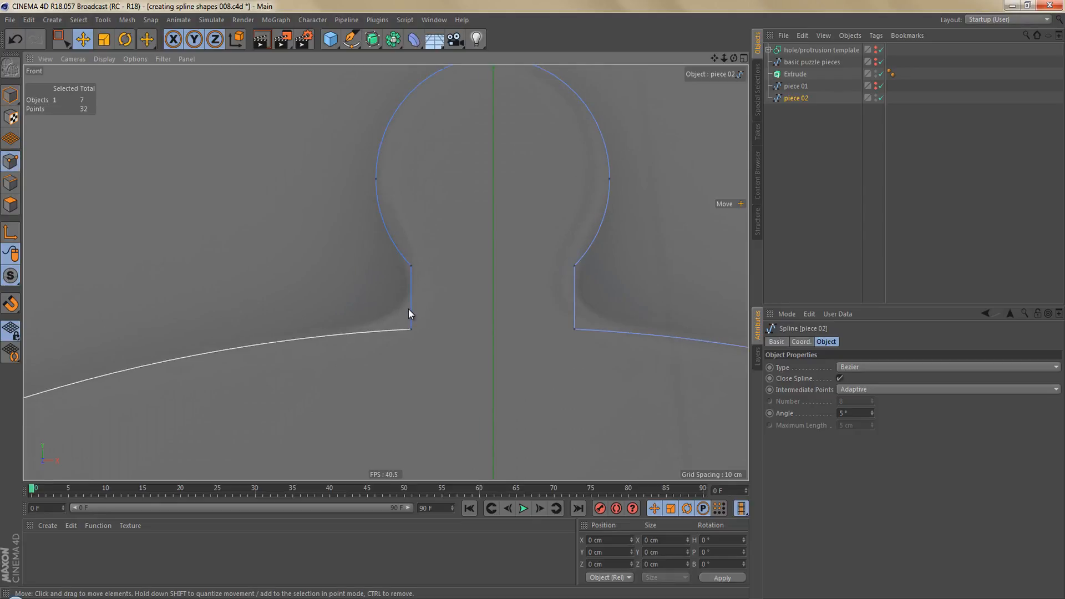
pyautogui.press('k')
pyautogui.press('k')
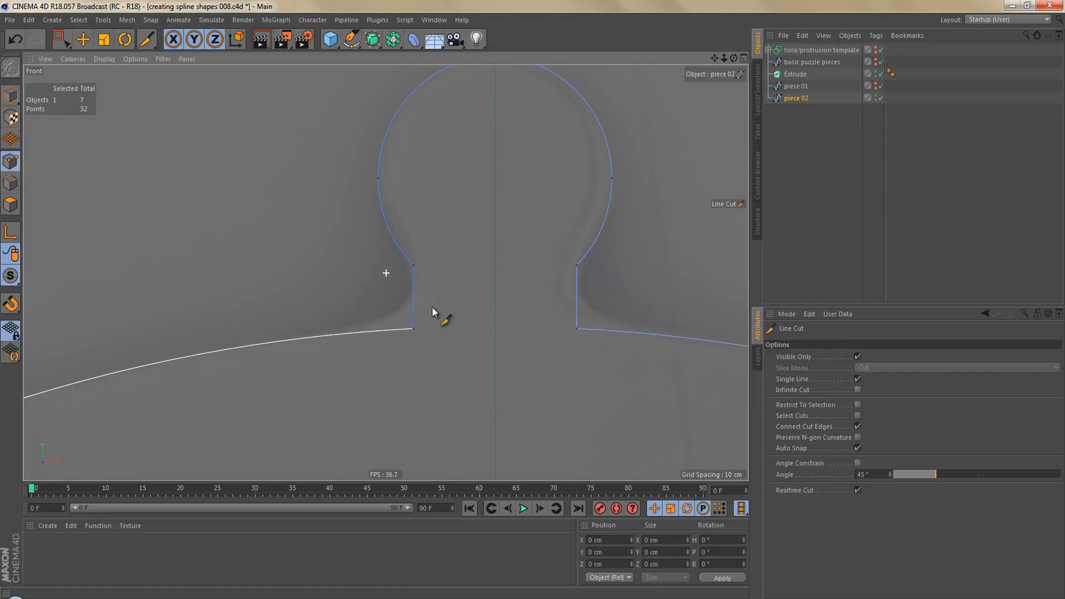
pyautogui.scroll(3, 450, 306)
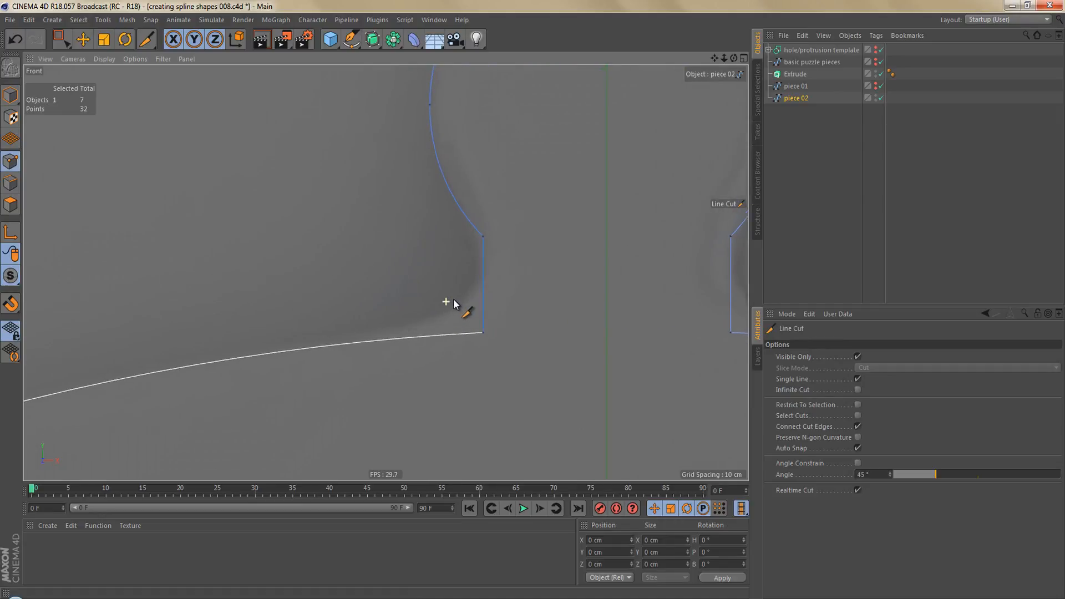
pyautogui.scroll(2, 453, 299)
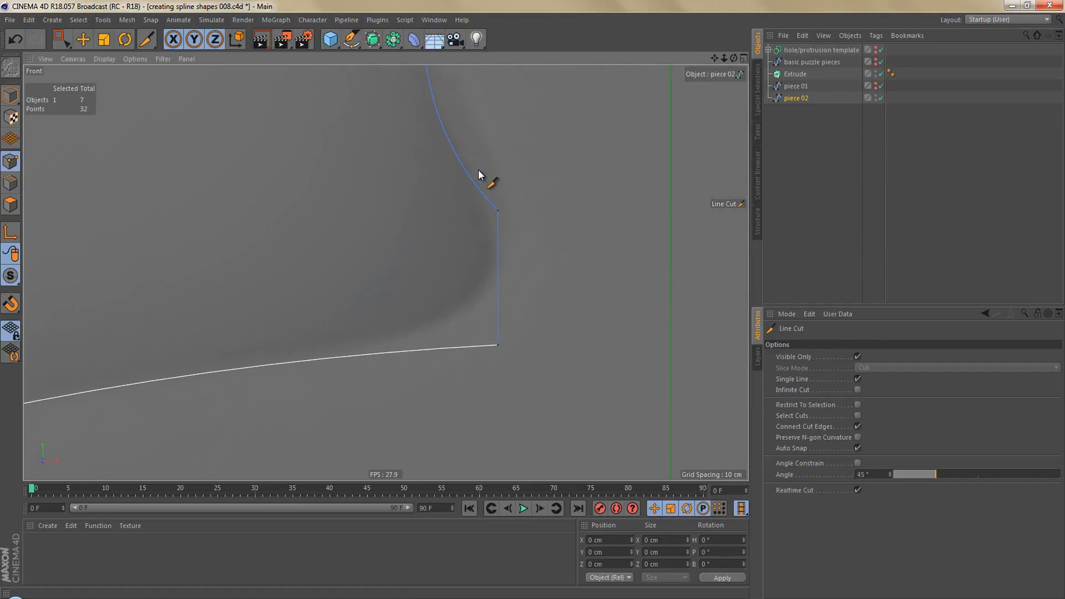
pyautogui.moveTo(478, 168)
pyautogui.mouseDown()
pyautogui.moveTo(429, 291)
pyautogui.moveTo(373, 377)
pyautogui.mouseUp()
pyautogui.keyDown('alt'); pyautogui.moveTo(486, 297); pyautogui.dragTo(495, 324, button='right'); pyautogui.keyUp('alt')
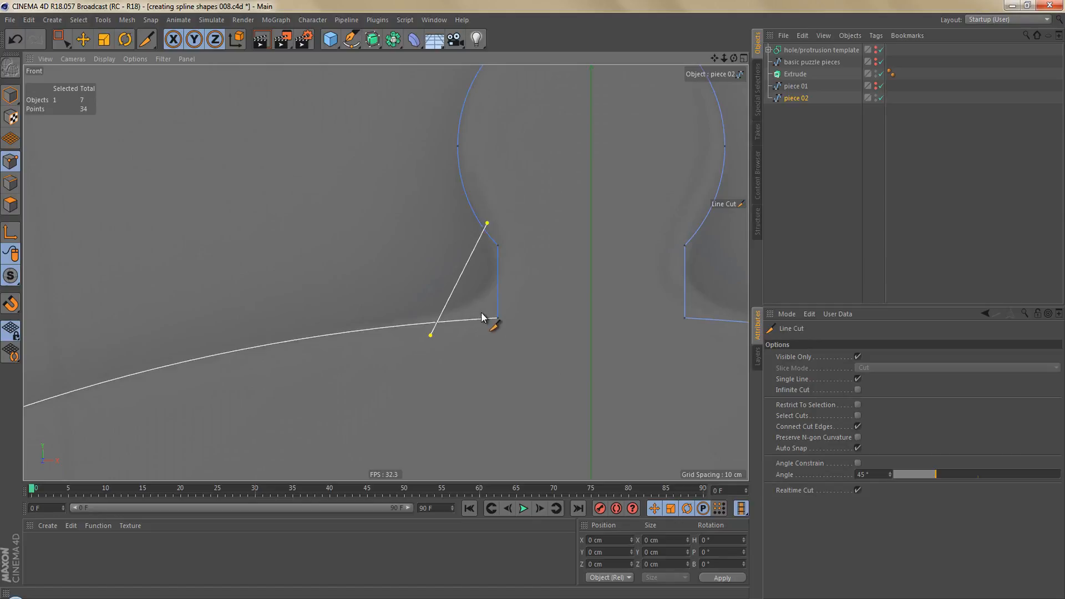
pyautogui.scroll(2, 453, 312)
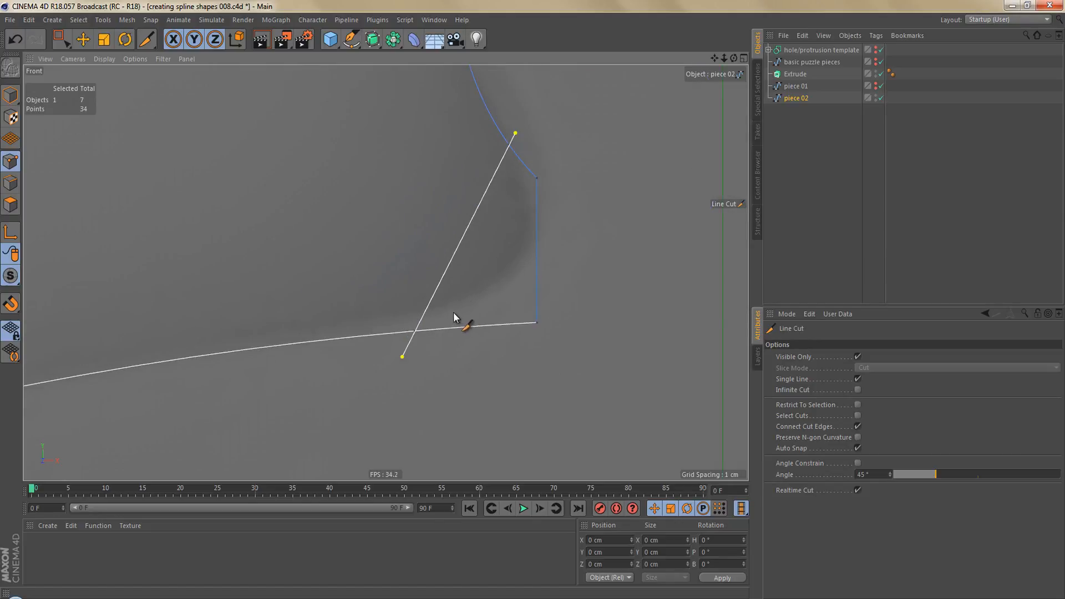
# Step: Delete the two sharp corner points at the left side of the upper protrusion's neck on piece 02
pyautogui.scroll(-1, 464, 317)
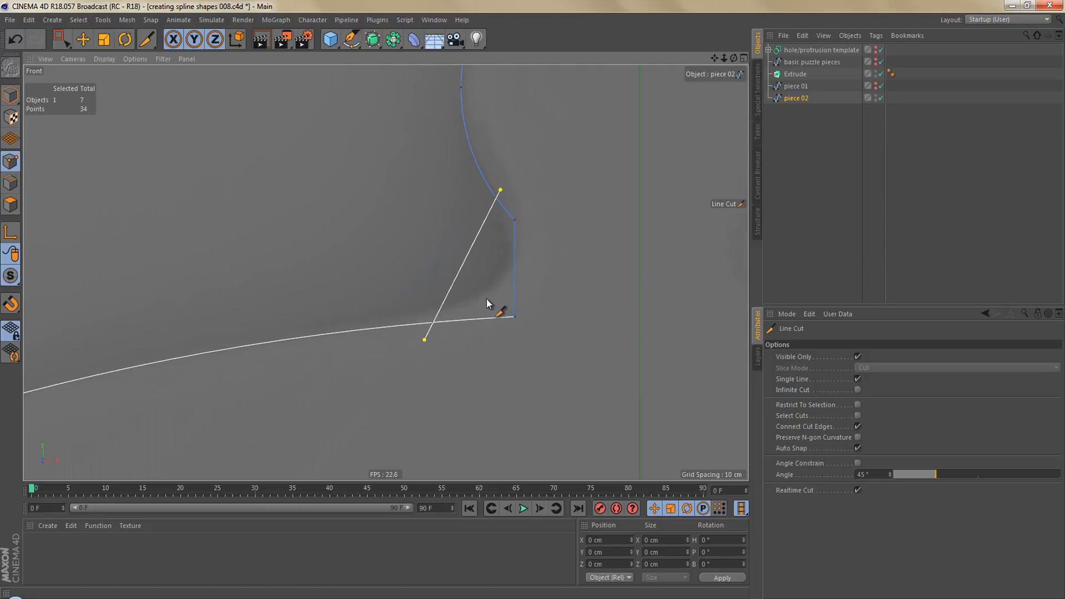
pyautogui.press('0')
pyautogui.moveTo(509, 213); pyautogui.dragTo(517, 247)
pyautogui.moveTo(521, 311); pyautogui.dragTo(523, 342)
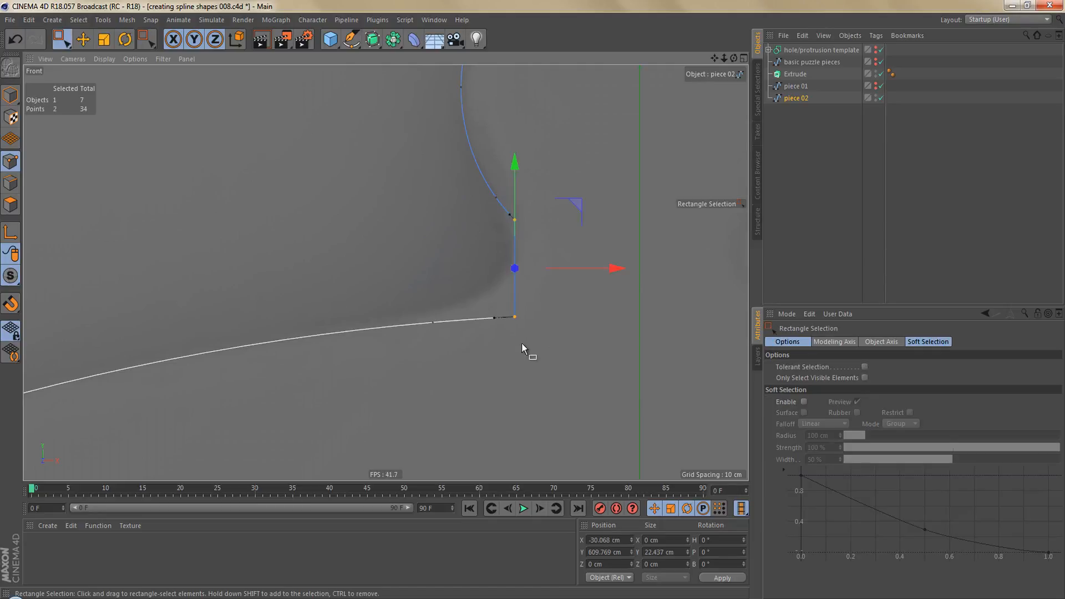
pyautogui.press('Delete')
# Step: Select the two cut points and lengthen their facing tangents with the Pen tool, keeping Lock Tangent Rotation on, to round the upper-left neck corner
pyautogui.moveTo(401, 172); pyautogui.dragTo(500, 358)
pyautogui.scroll(5, 534, 272)
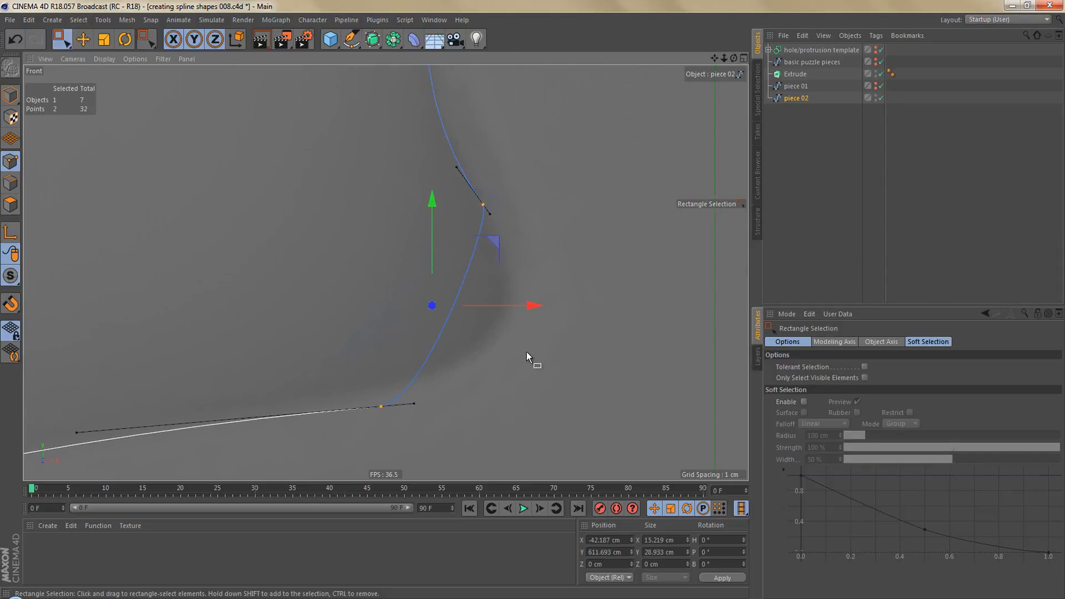
pyautogui.press('space')
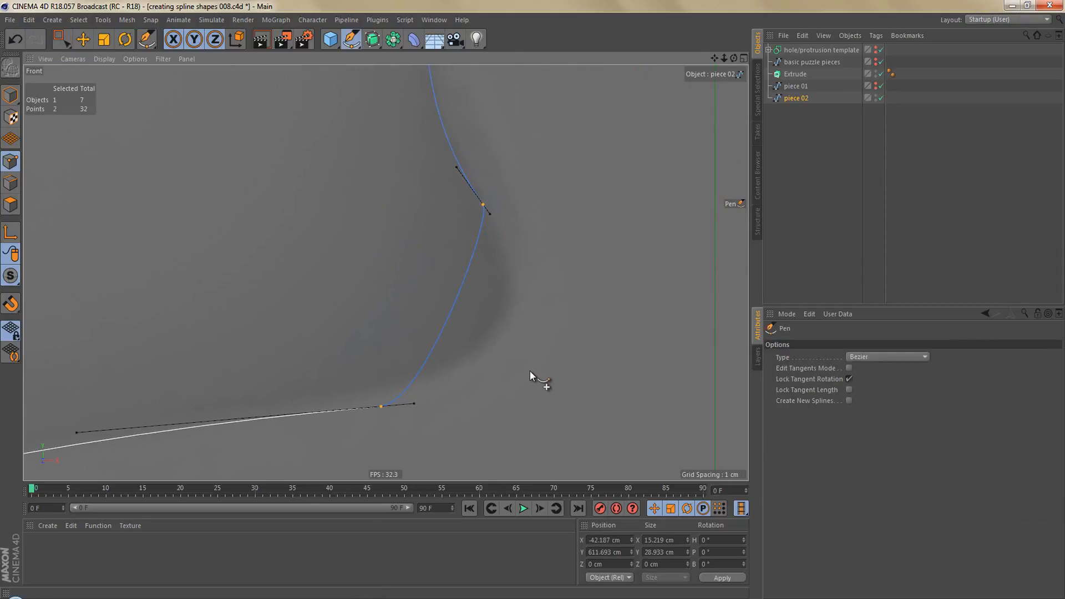
pyautogui.click(794, 377)
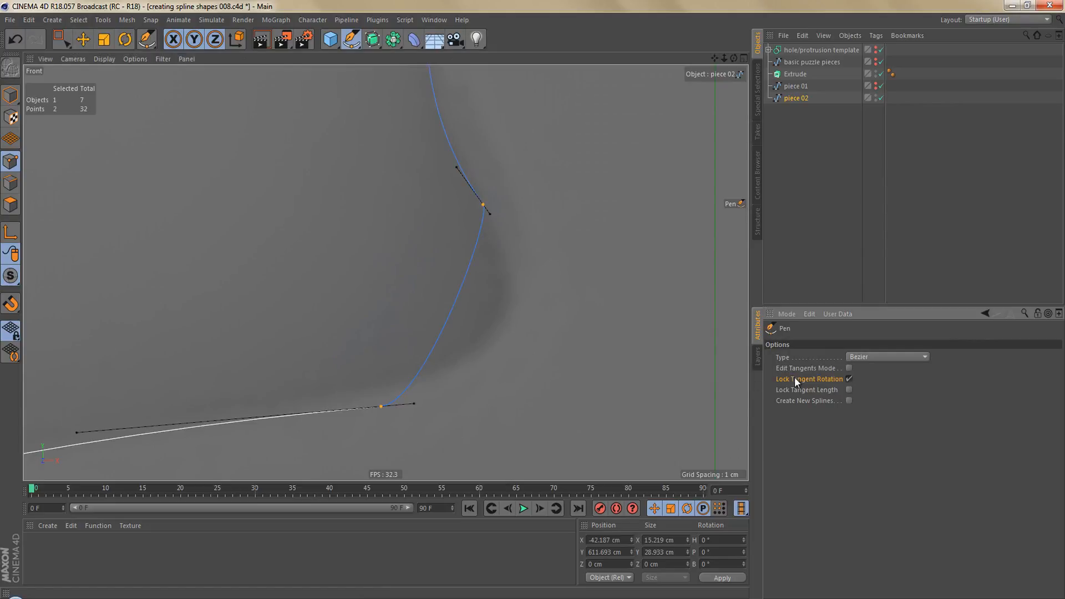
pyautogui.scroll(1, 469, 216)
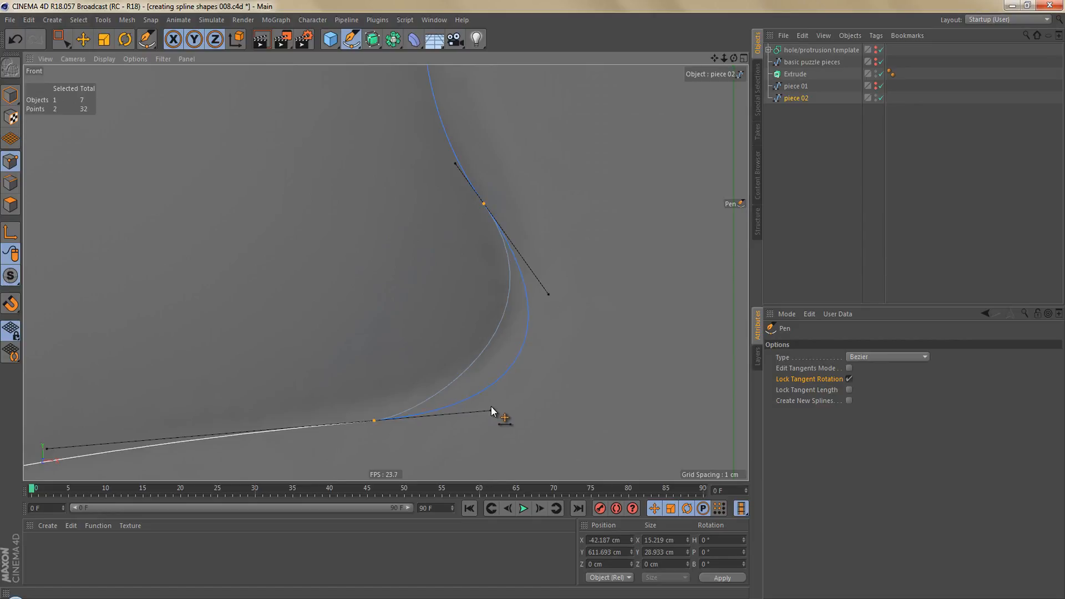
# Step: Place piece 02 under the Extrude, set its intermediate points Angle to 0°, and render the view
pyautogui.moveTo(794, 74); pyautogui.dragTo(794, 96)
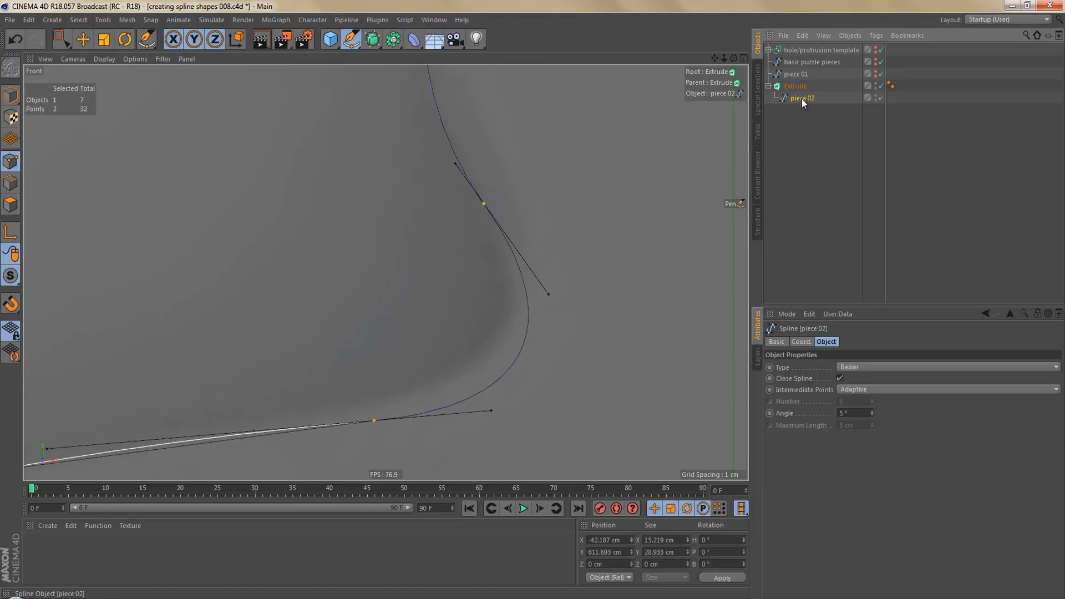
pyautogui.click(869, 412)
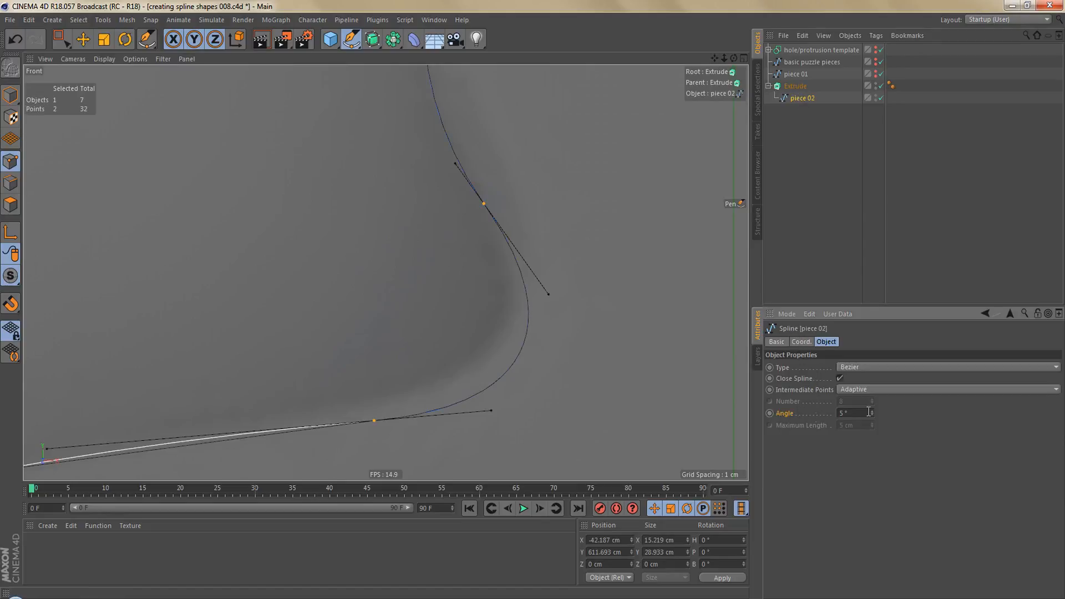
pyautogui.write('0')
pyautogui.press('Return')
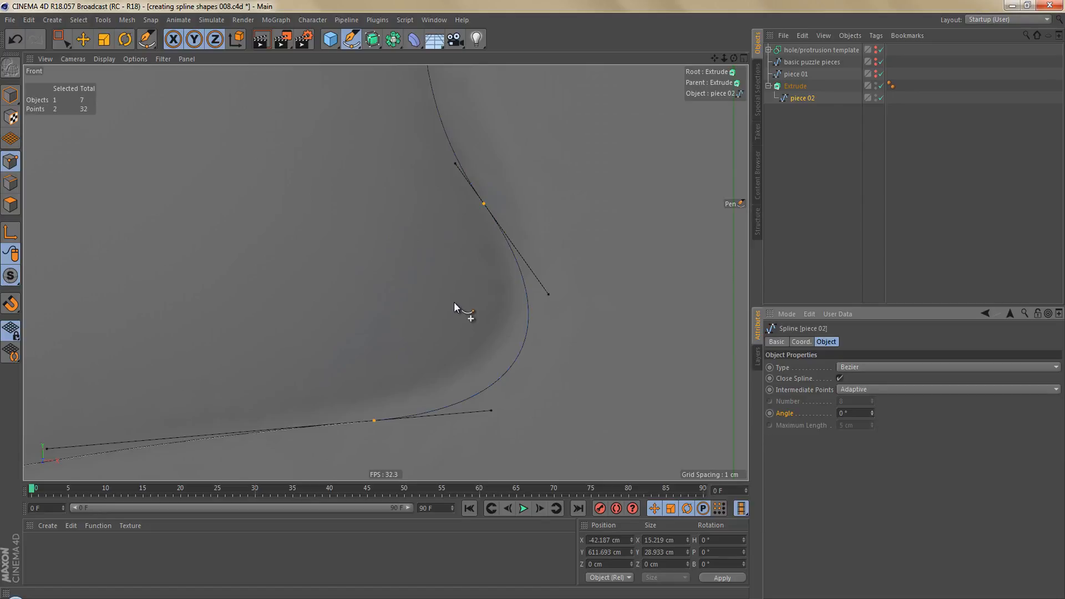
pyautogui.scroll(-3, 453, 333)
pyautogui.hotkey('ctrl', 'r')
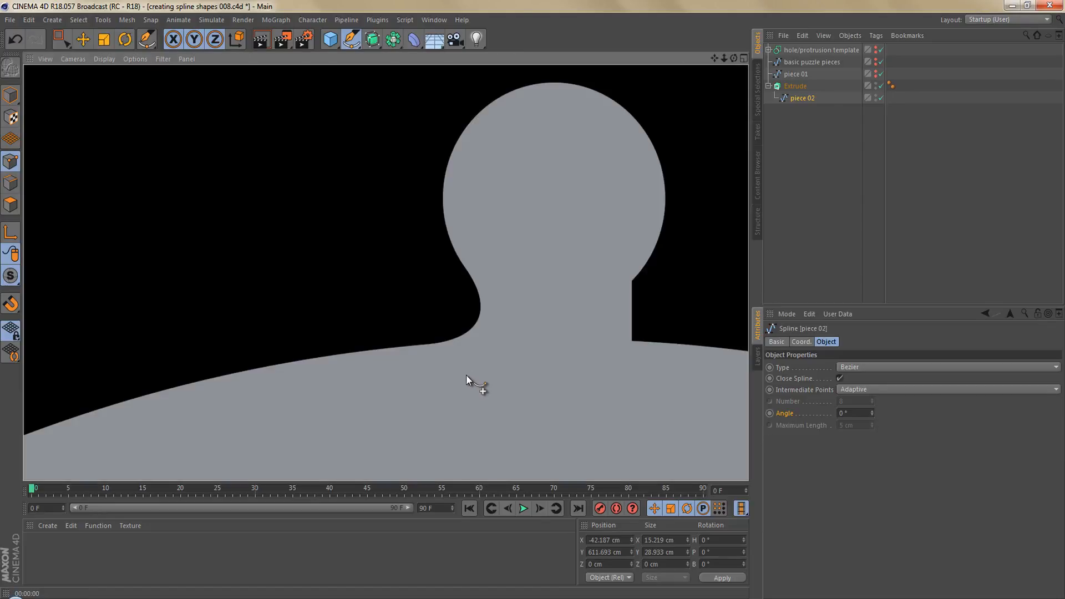
# Step: Slightly lengthen the facing tangent of the rounded corner's outer-arc point and render the view again
pyautogui.scroll(5, 468, 338)
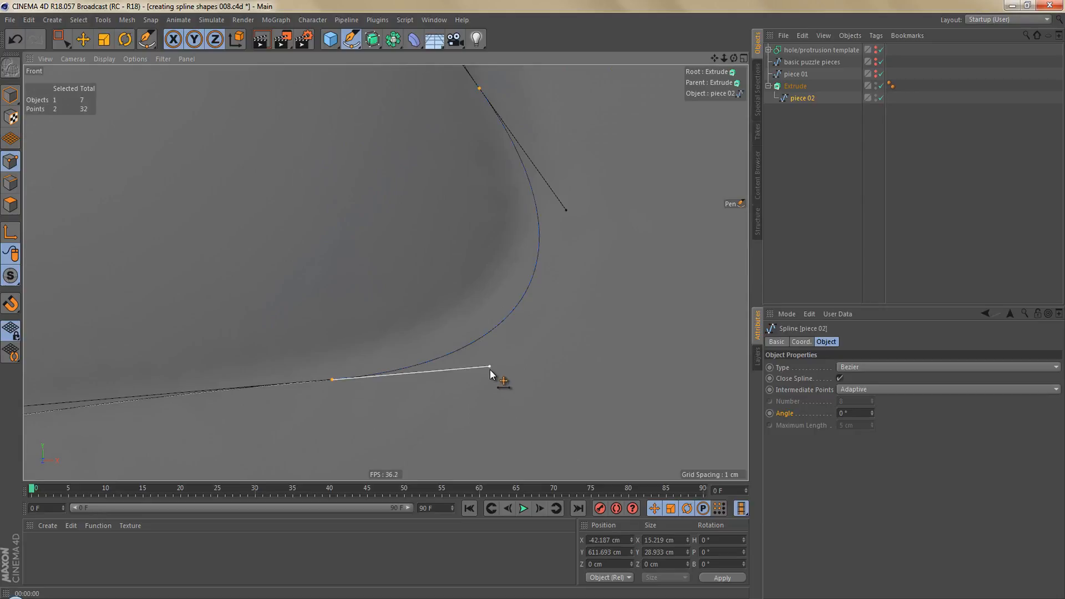
pyautogui.moveTo(490, 370); pyautogui.dragTo(507, 368)
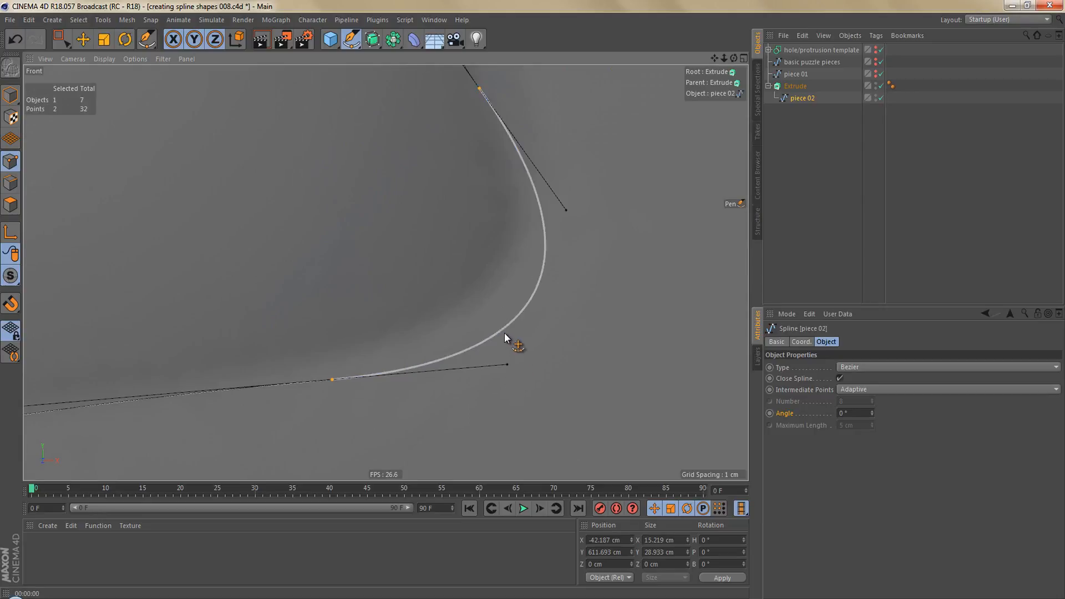
pyautogui.scroll(-5, 505, 343)
pyautogui.hotkey('ctrl', 'r')
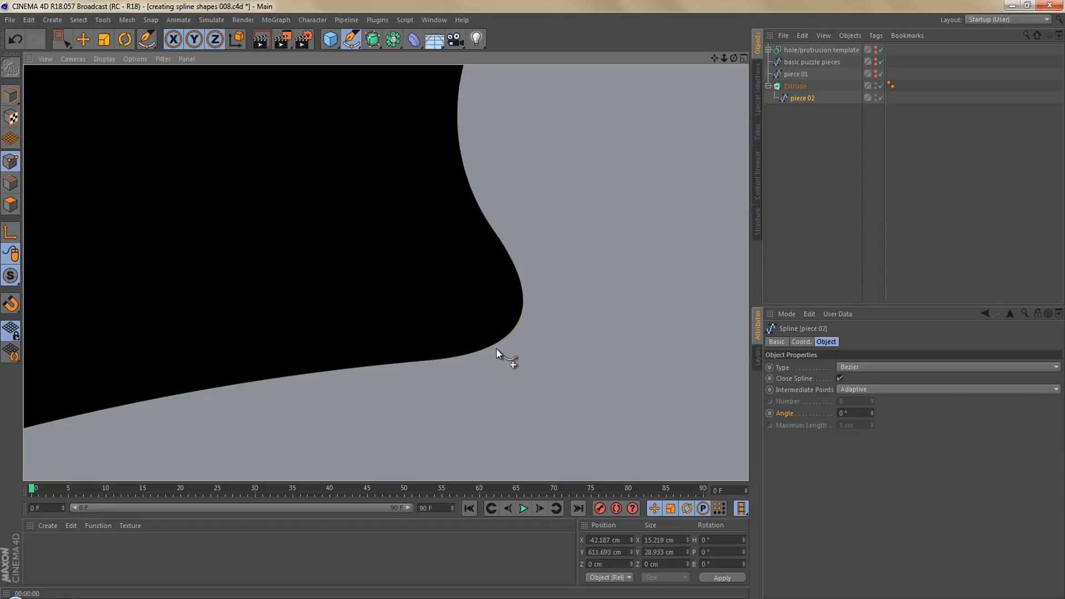
# Step: Rotate the neck corner's head-side tangent slightly steeper with Lock Tangent Length on and Lock Tangent Rotation off, and render the view
pyautogui.scroll(5, 498, 307)
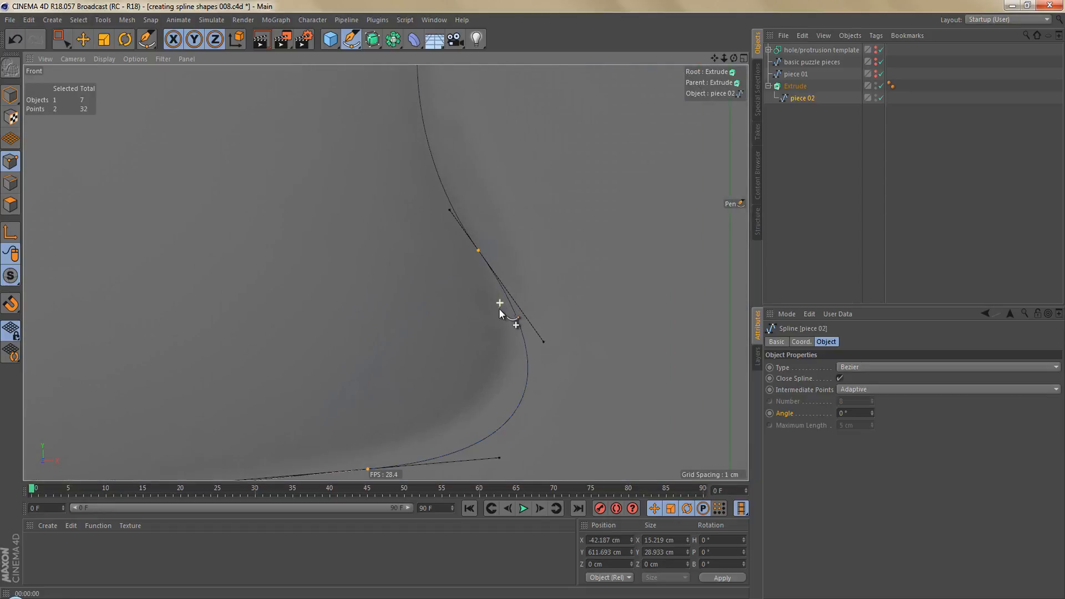
pyautogui.scroll(2, 497, 309)
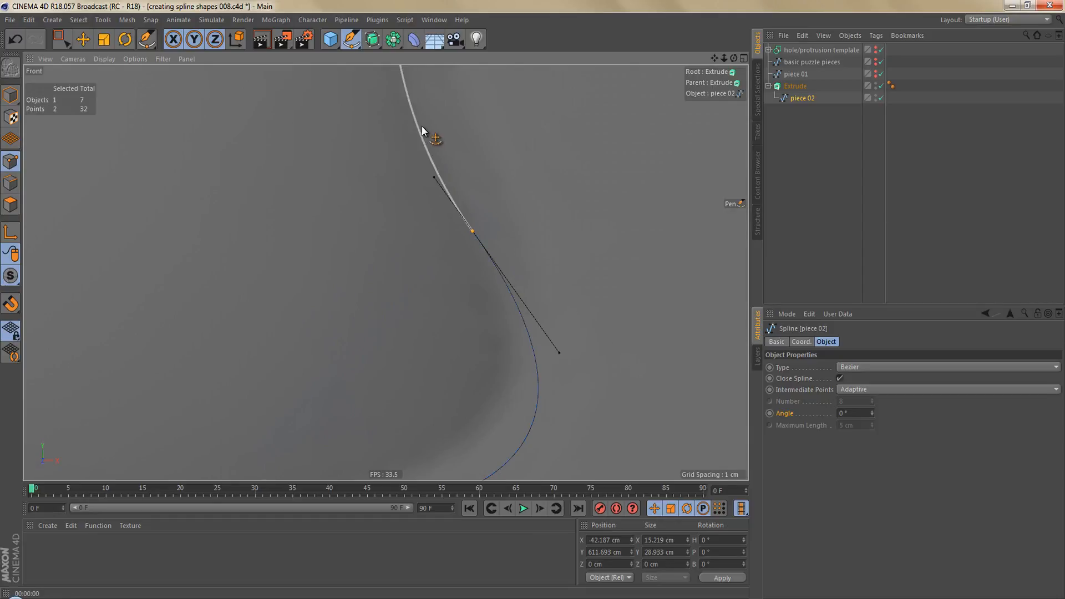
pyautogui.click(523, 324)
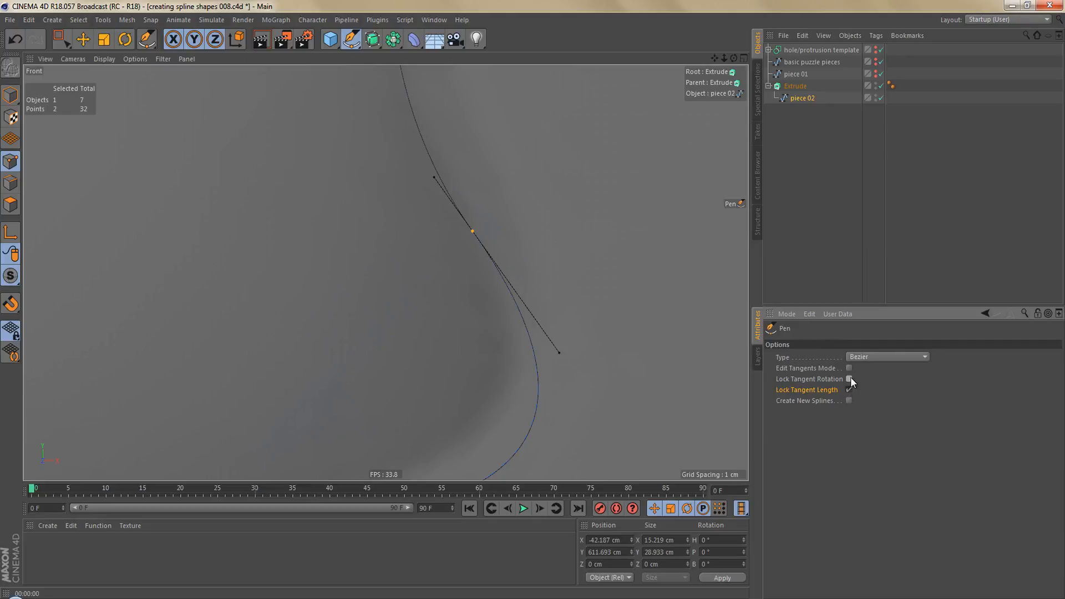
pyautogui.scroll(2, 528, 336)
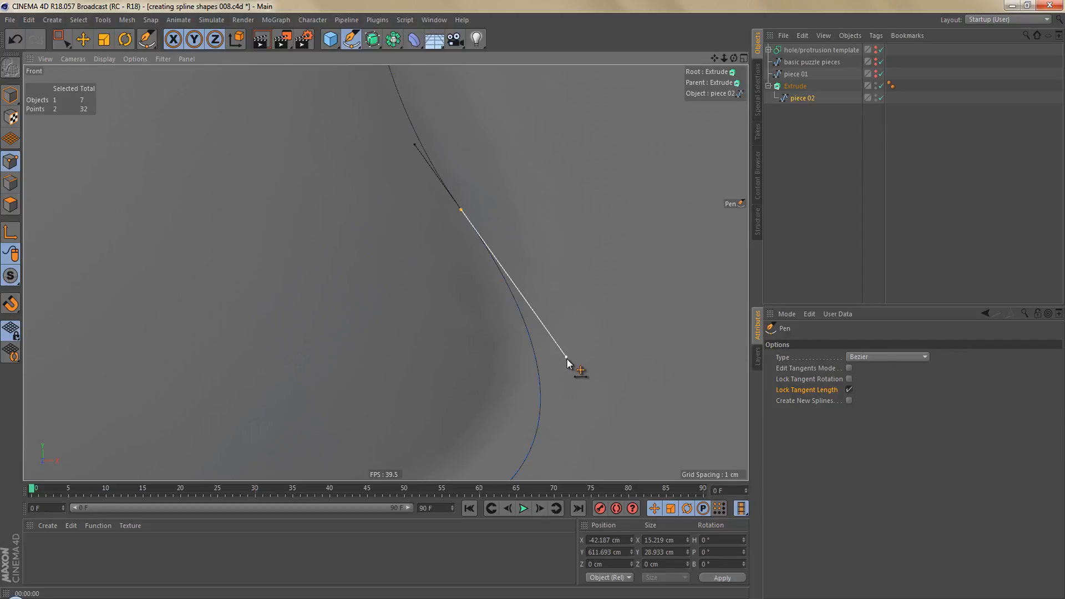
pyautogui.moveTo(566, 358); pyautogui.dragTo(562, 364)
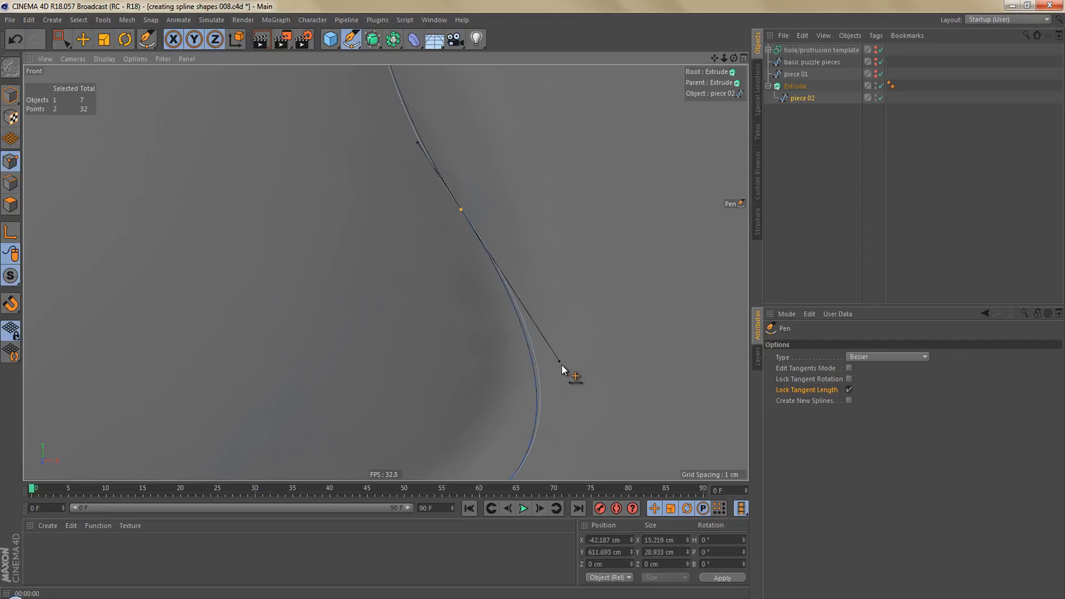
pyautogui.scroll(-4, 538, 282)
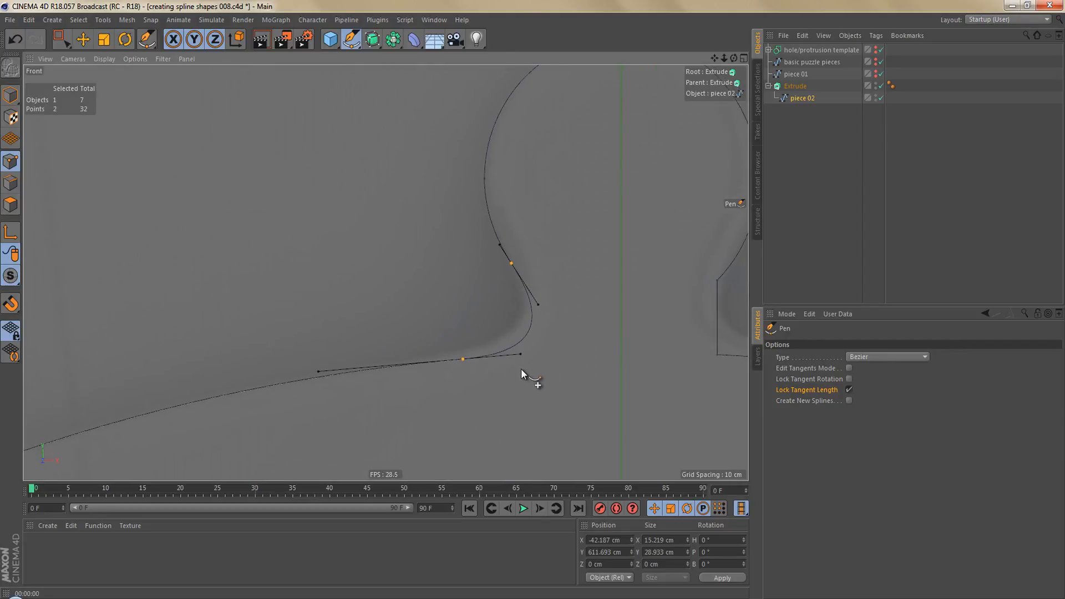
pyautogui.hotkey('ctrl', 'r')
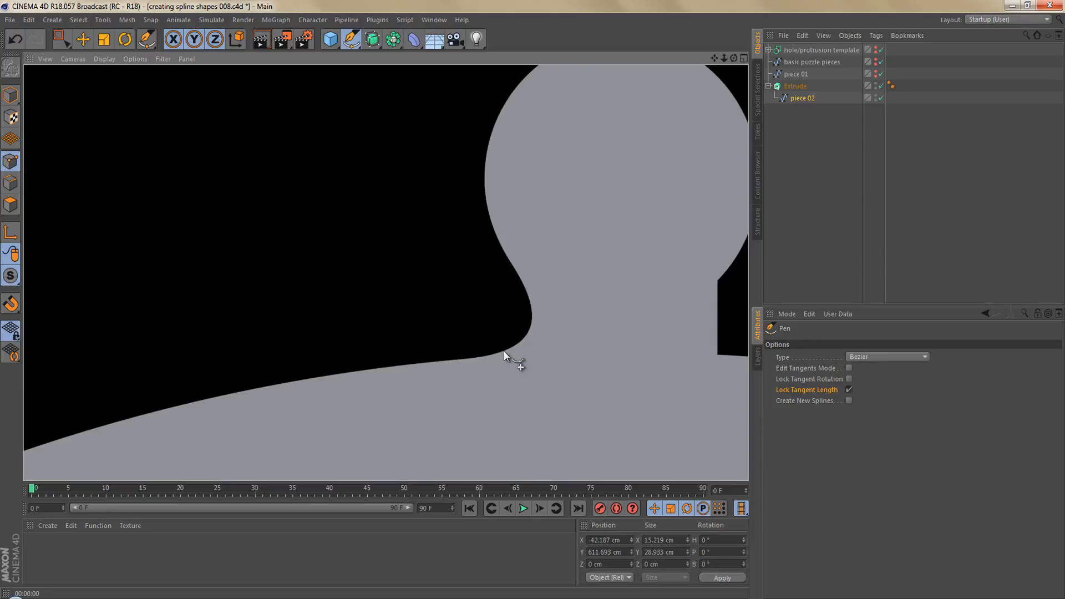
# Step: Disable the Extrude and line-cut piece 02 across the inner arc and the lower protrusion's left head curve to add rounding points
pyautogui.scroll(-3, 475, 298)
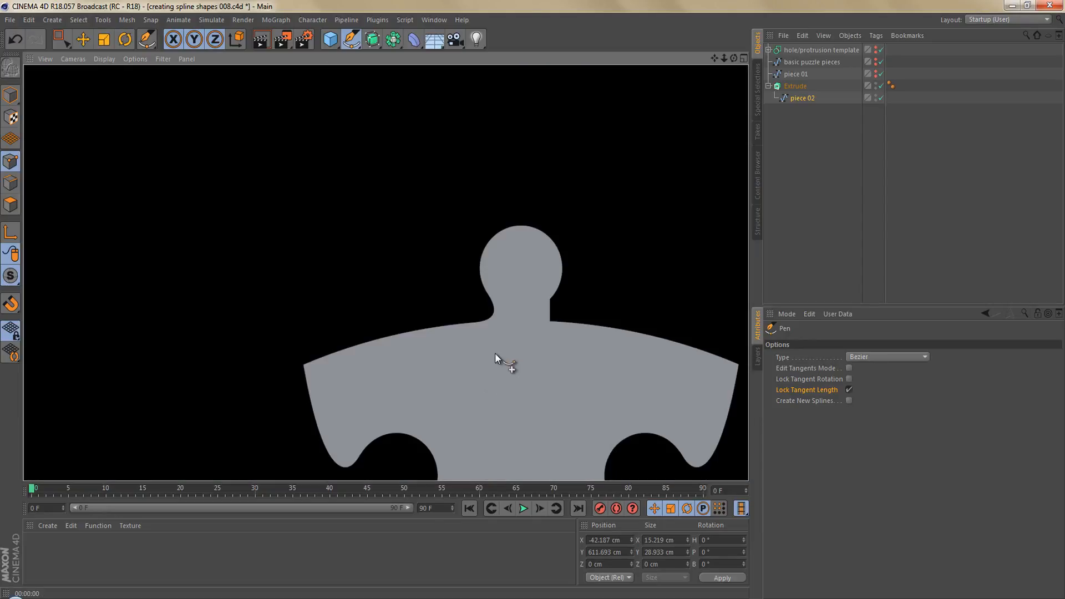
pyautogui.scroll(-5, 524, 365)
pyautogui.keyDown('alt'); pyautogui.moveTo(508, 389); pyautogui.dragTo(453, 226, button='middle'); pyautogui.keyUp('alt')
pyautogui.scroll(5, 448, 350)
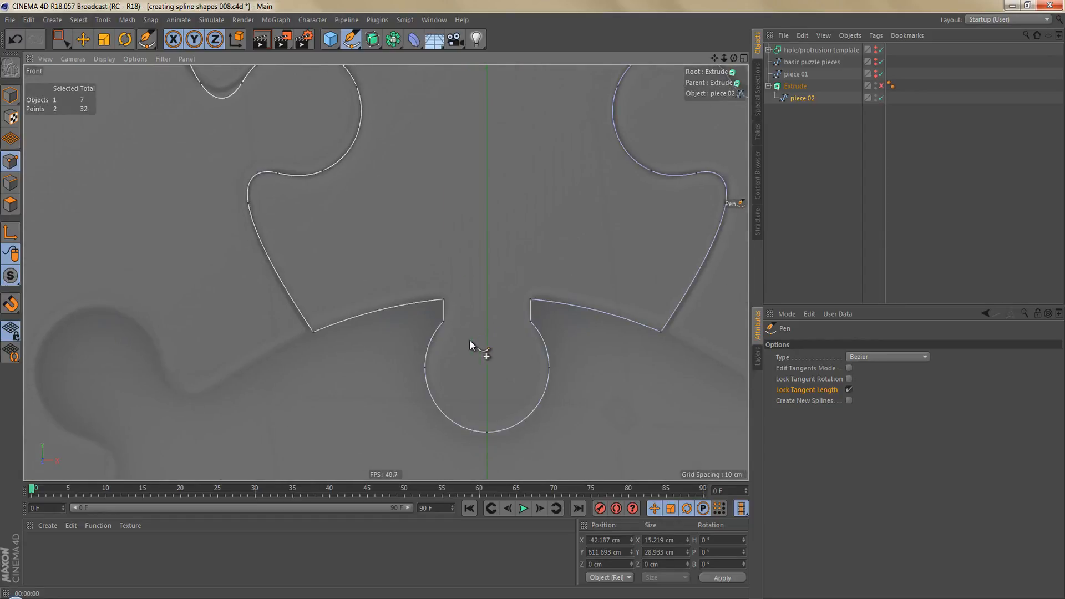
pyautogui.scroll(5, 435, 318)
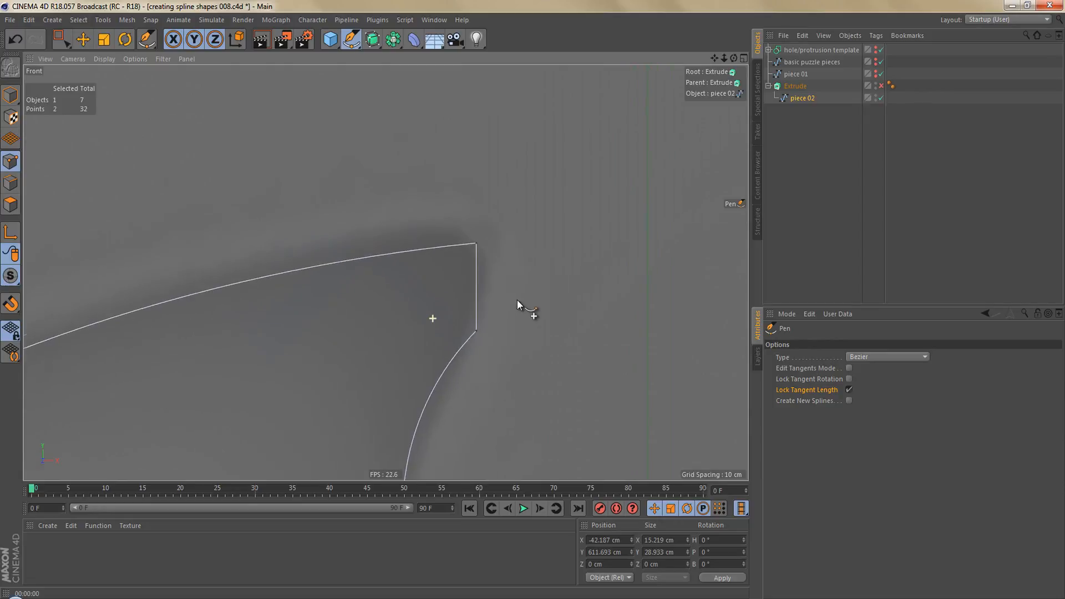
pyautogui.press('k')
pyautogui.press('k')
pyautogui.scroll(2, 475, 340)
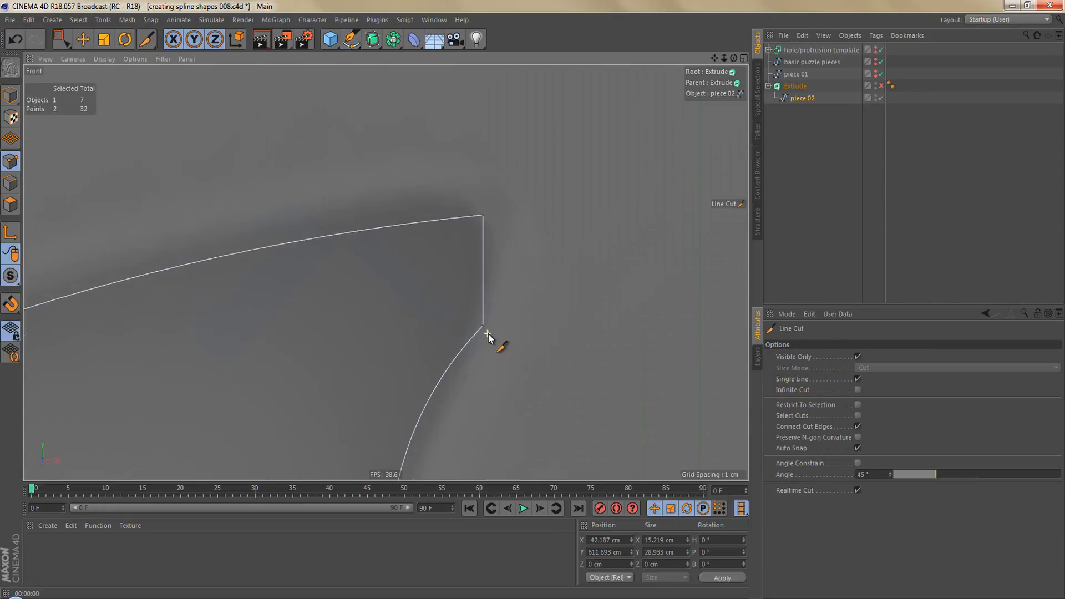
pyautogui.click(384, 175)
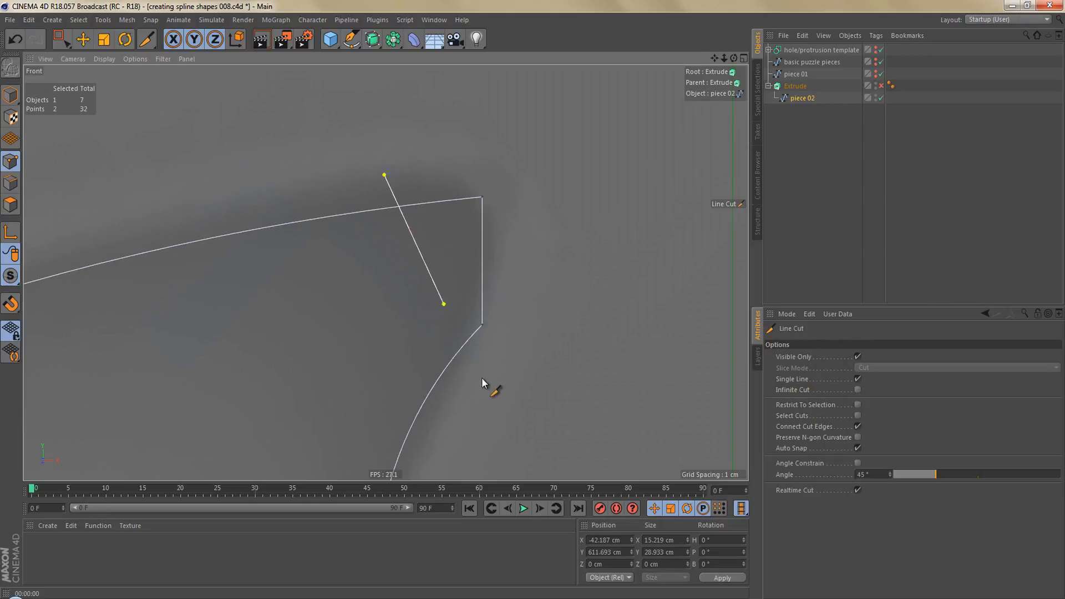
pyautogui.click(463, 399)
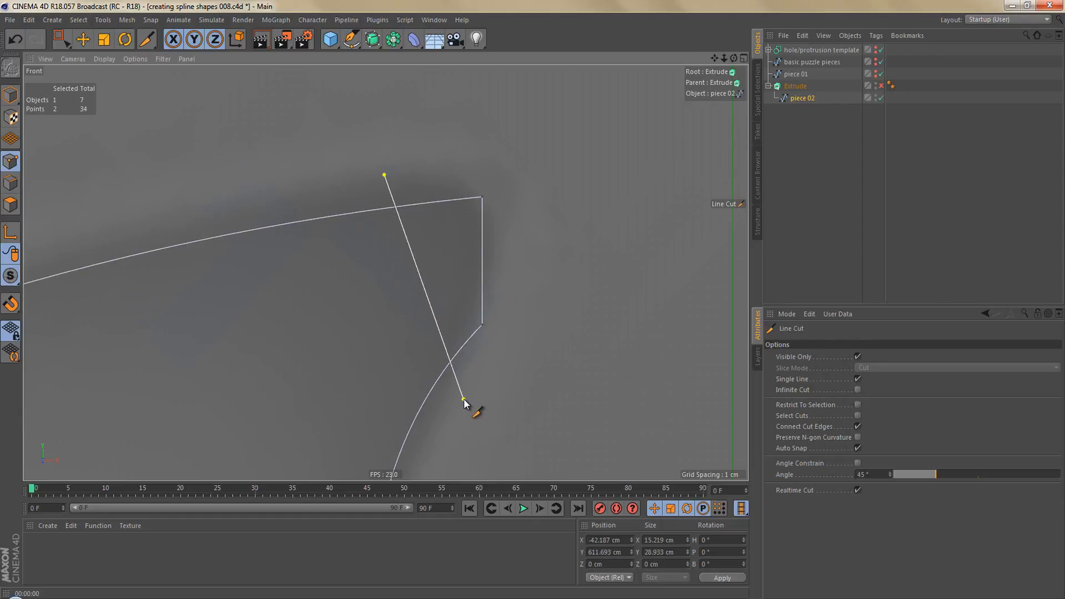
# Step: Delete the two sharp corner points at the left side of the lower protrusion's neck
pyautogui.press('0')
pyautogui.moveTo(458, 180); pyautogui.dragTo(558, 357)
pyautogui.press('Delete')
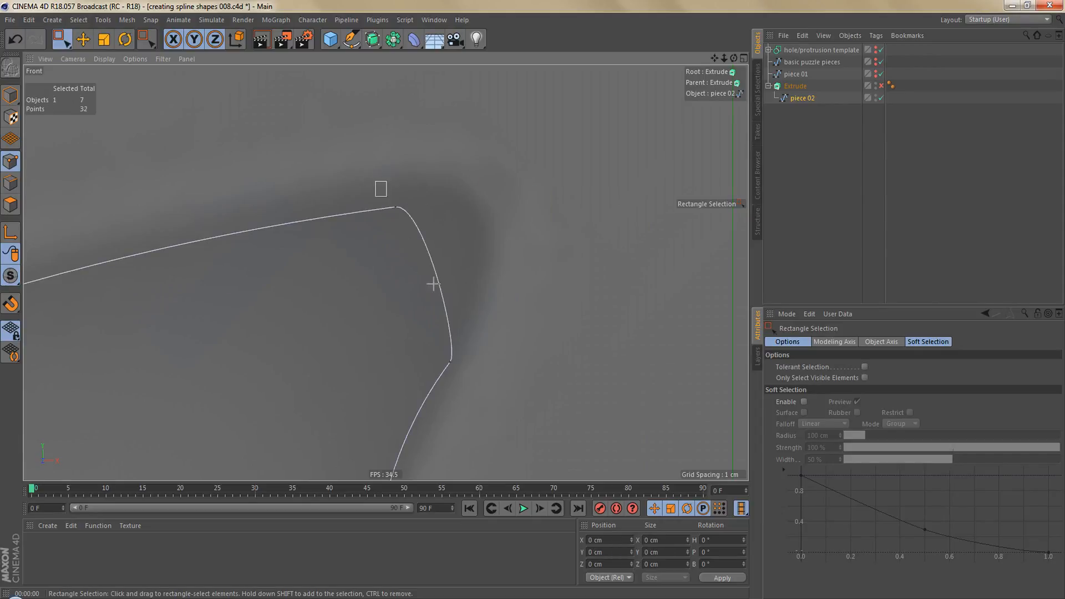
# Step: Select the lower protrusion's two cut points and lengthen their facing tangents with Lock Tangent Rotation on and Lock Tangent Length off
pyautogui.moveTo(370, 175); pyautogui.dragTo(510, 428)
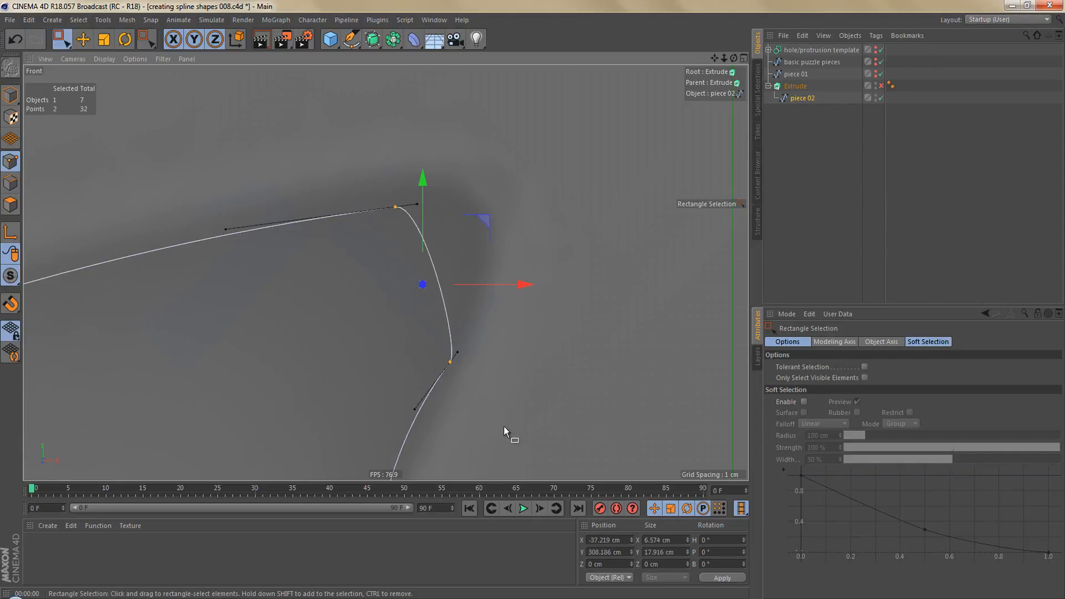
pyautogui.press('space')
pyautogui.click(848, 390)
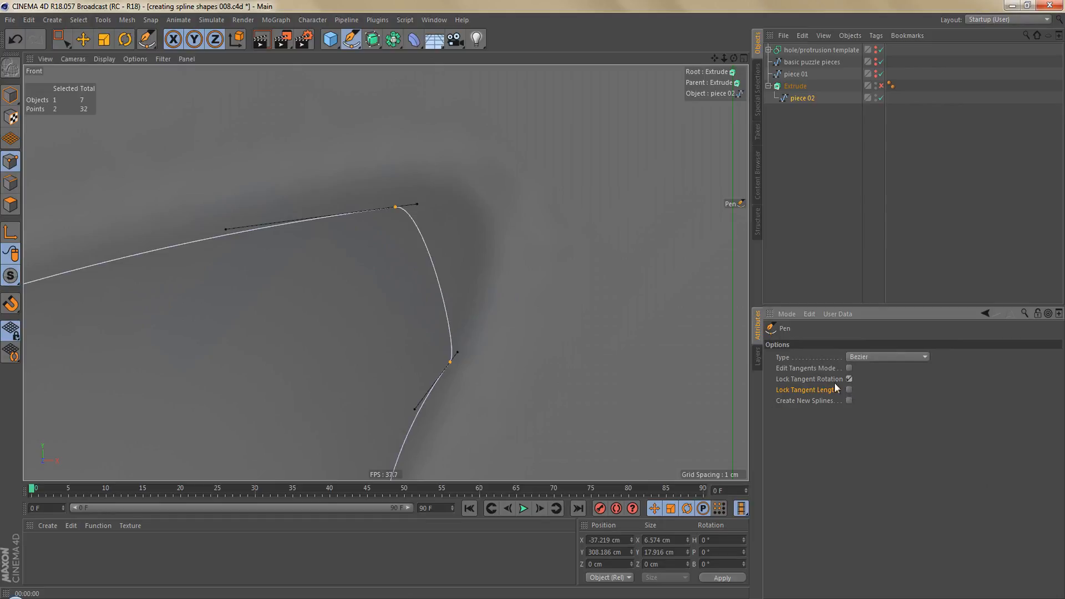
pyautogui.moveTo(423, 335); pyautogui.dragTo(517, 279)
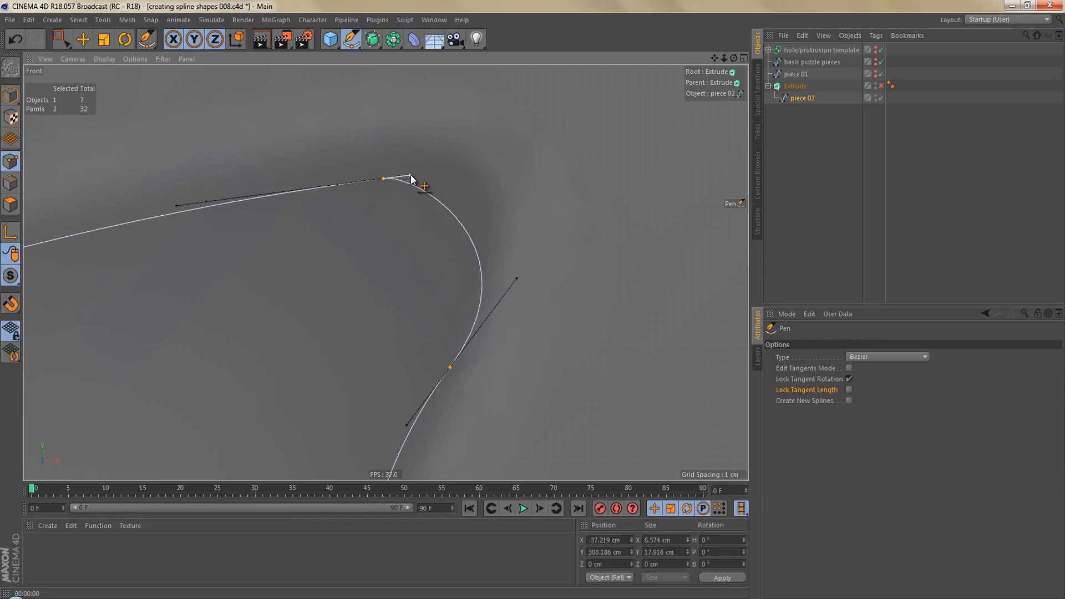
pyautogui.moveTo(436, 166); pyautogui.dragTo(468, 161)
# Step: Re-enable the Extrude and render the view to check the lower protrusion's left neck corner
pyautogui.scroll(-10, 466, 173)
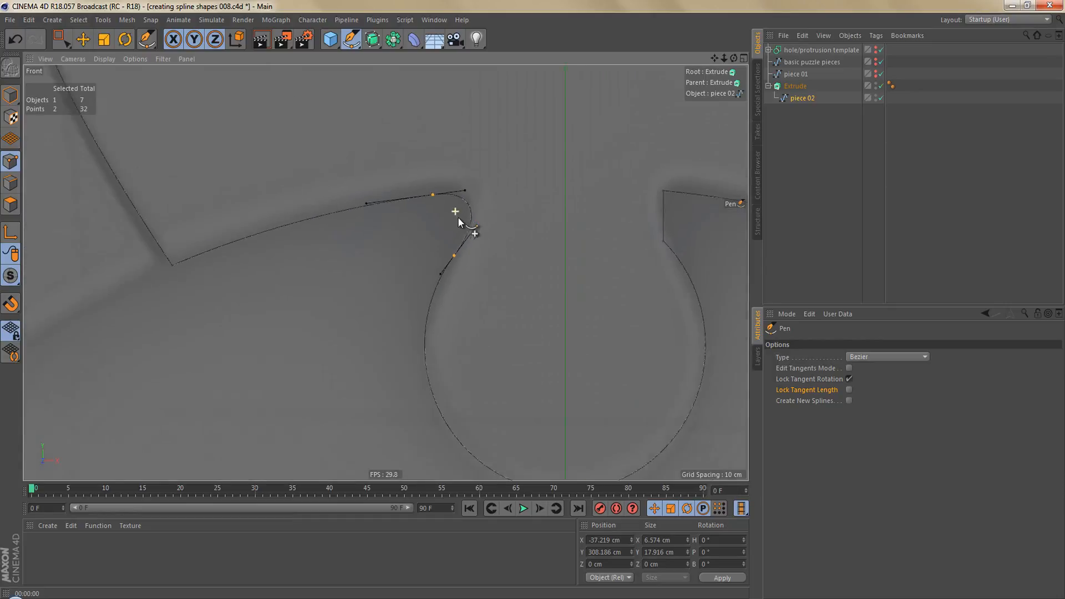
pyautogui.press('q')
pyautogui.hotkey('ctrl', 'r')
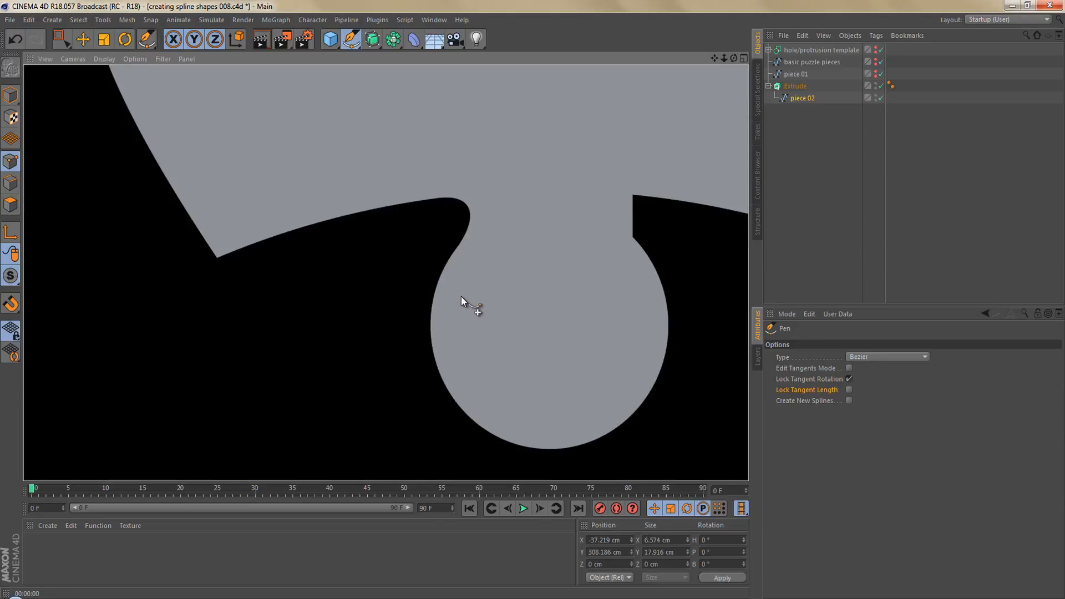
# Step: Rotate the lower neck corner's head-side tangent slightly with Lock Tangent Length on and Lock Tangent Rotation off, and render the view
pyautogui.scroll(5, 466, 252)
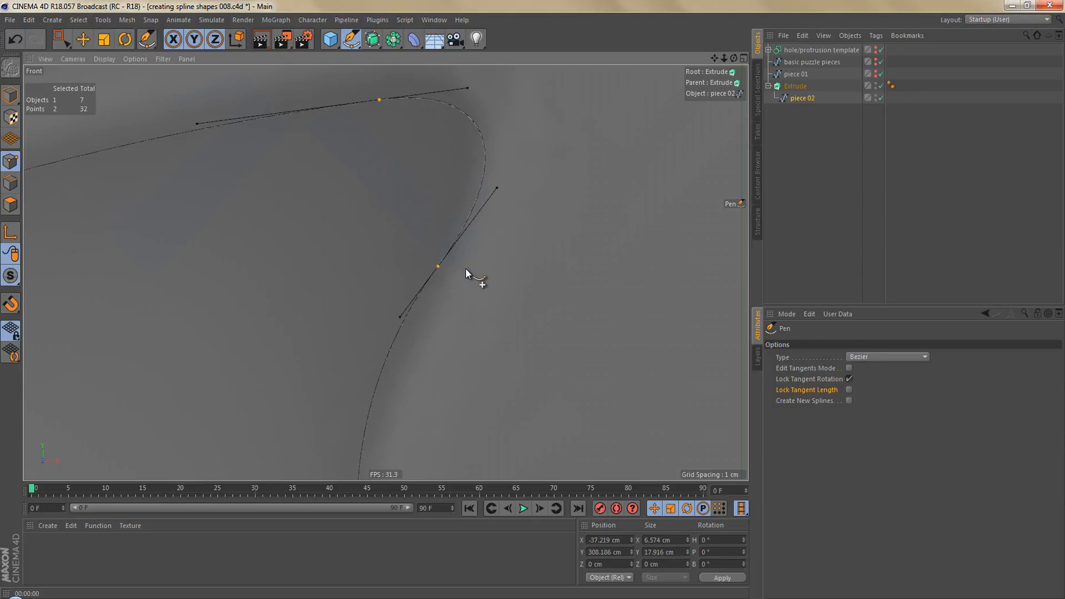
pyautogui.click(849, 379)
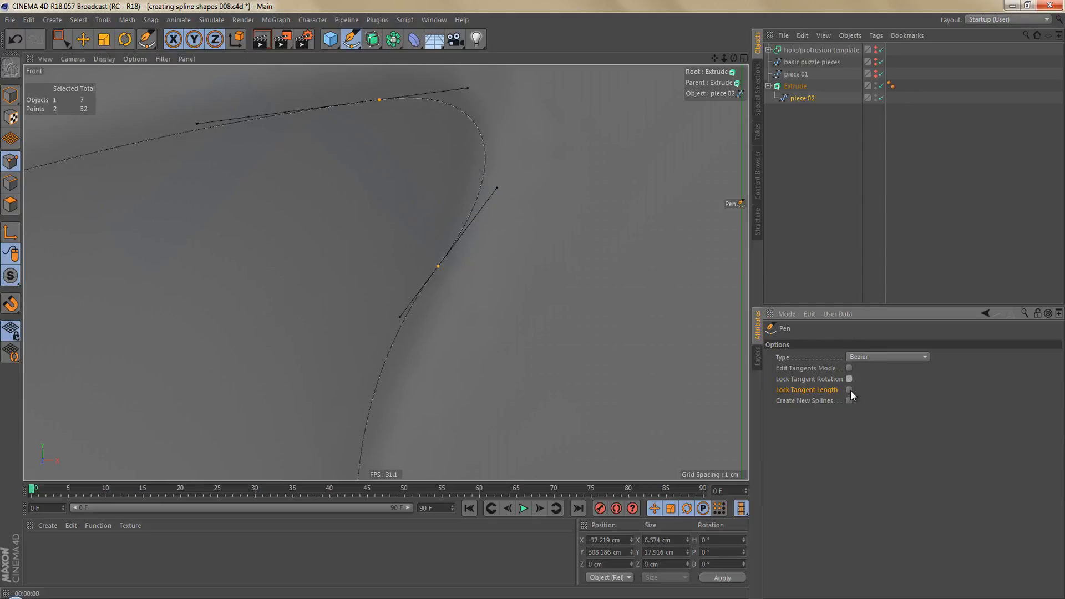
pyautogui.keyDown('alt'); pyautogui.moveTo(486, 206); pyautogui.dragTo(490, 261, button='middle'); pyautogui.keyUp('alt')
pyautogui.keyDown('alt'); pyautogui.moveTo(490, 260); pyautogui.dragTo(516, 245, button='right'); pyautogui.keyUp('alt')
pyautogui.moveTo(506, 232); pyautogui.dragTo(502, 231)
pyautogui.keyDown('alt'); pyautogui.moveTo(514, 244); pyautogui.dragTo(495, 354, button='right'); pyautogui.keyUp('alt')
pyautogui.hotkey('ctrl', 'r')
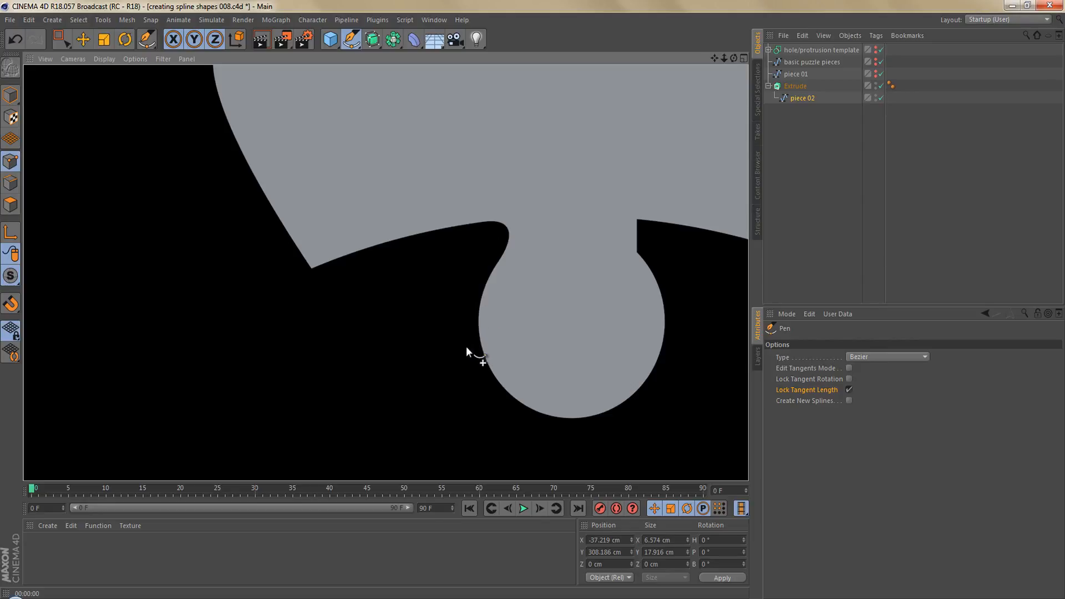
# Step: Move the piece 02 spline out of the Extrude object so it stands on its own
pyautogui.keyDown('alt'); pyautogui.moveTo(468, 338); pyautogui.dragTo(463, 365, button='right'); pyautogui.keyUp('alt')
pyautogui.moveTo(803, 99); pyautogui.dragTo(803, 125)
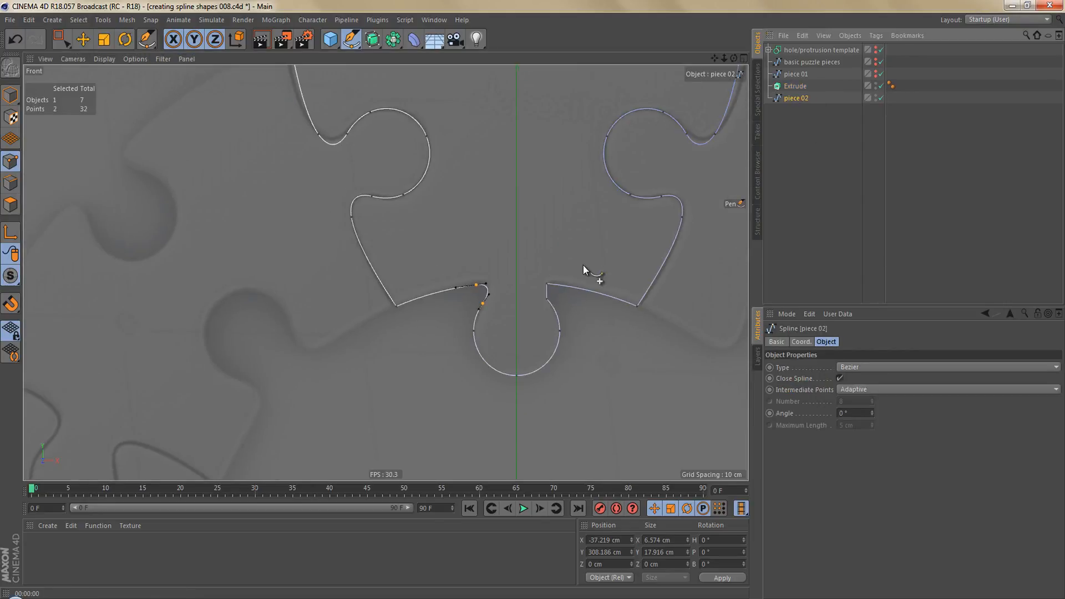
pyautogui.keyDown('alt'); pyautogui.moveTo(585, 212); pyautogui.dragTo(435, 328, button='middle'); pyautogui.keyUp('alt')
pyautogui.keyDown('alt'); pyautogui.moveTo(437, 315); pyautogui.dragTo(432, 339, button='right'); pyautogui.keyUp('alt')
pyautogui.keyDown('alt'); pyautogui.moveTo(432, 337); pyautogui.dragTo(457, 322, button='middle'); pyautogui.keyUp('alt')
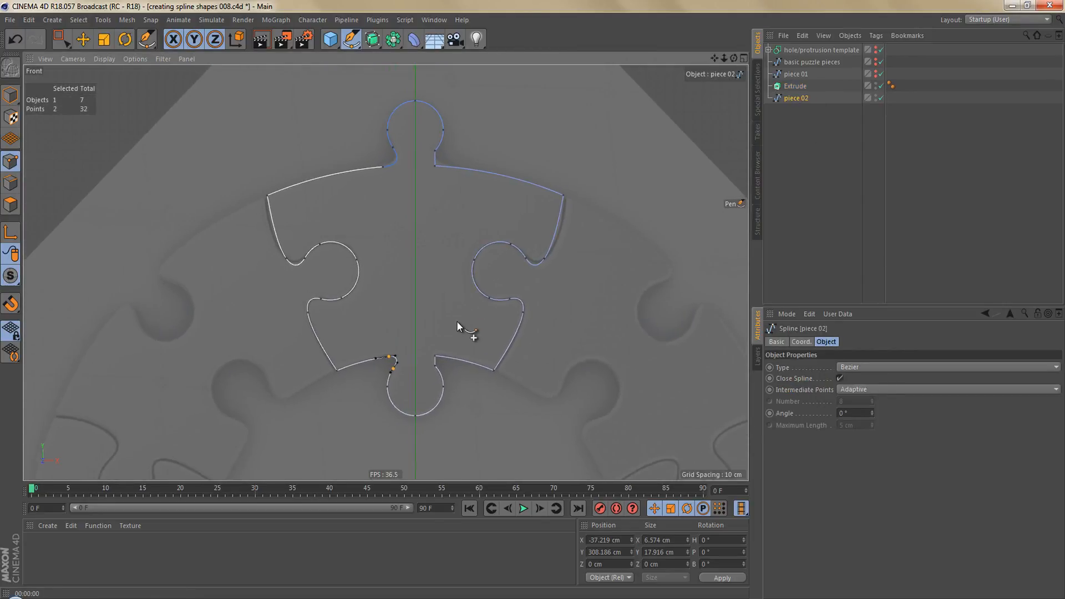
# Step: Disconnect the points on piece 02's right half and delete them, including the two leftover end points on the protrusion heads
pyautogui.press('0')
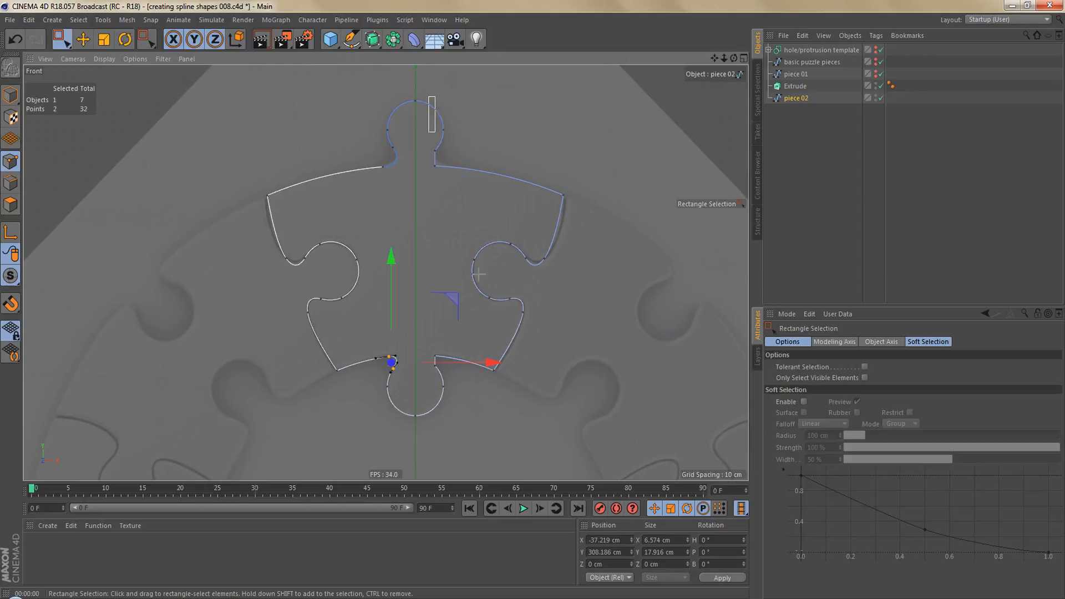
pyautogui.moveTo(436, 132); pyautogui.dragTo(577, 441)
pyautogui.rightClick(595, 375)
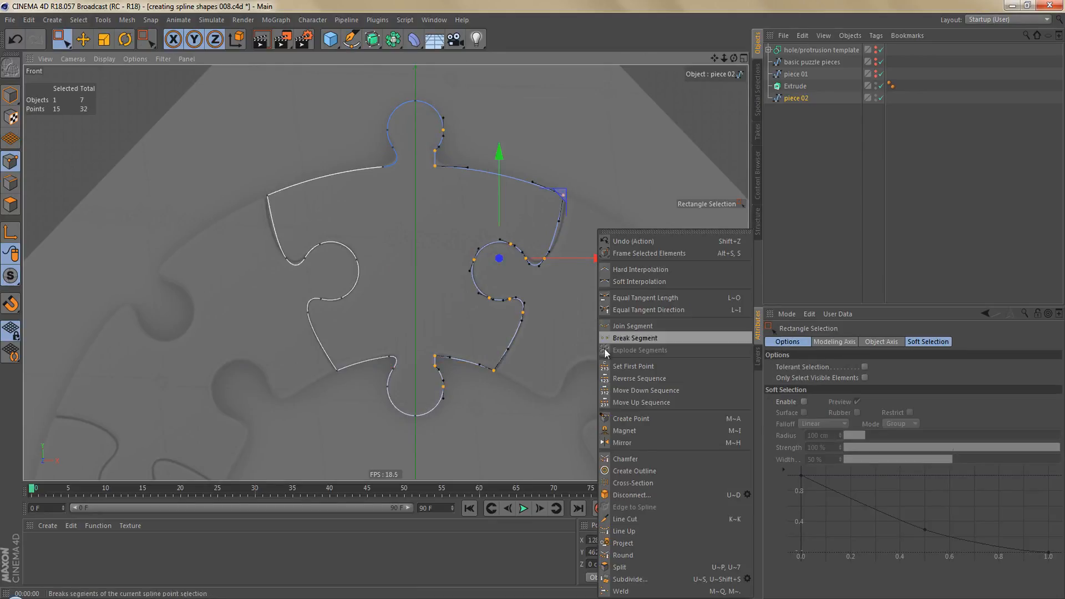
pyautogui.click(645, 495)
pyautogui.press('Delete')
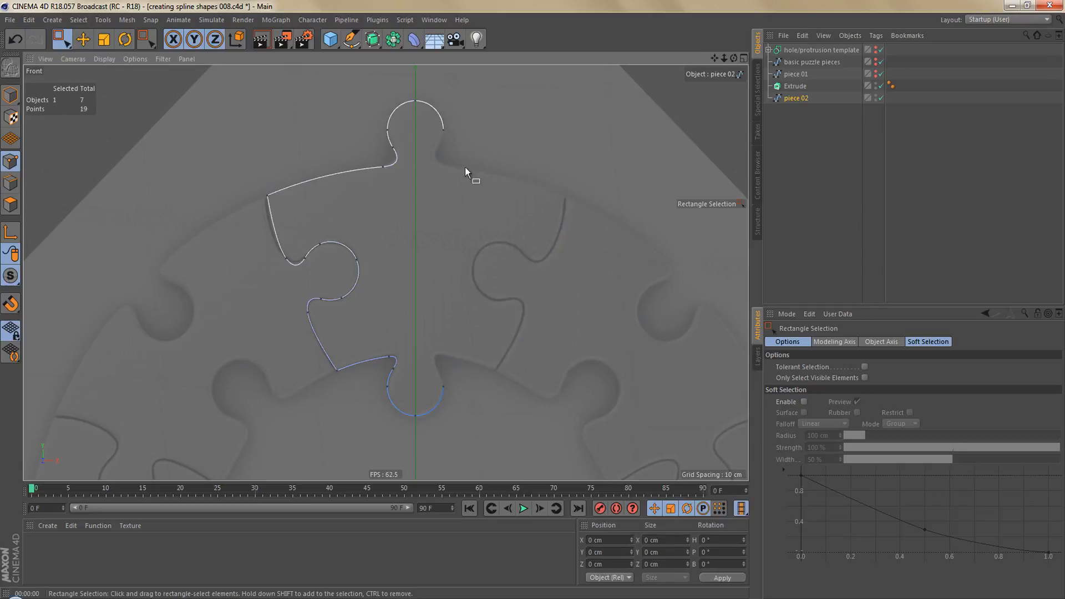
pyautogui.moveTo(434, 116); pyautogui.dragTo(507, 414)
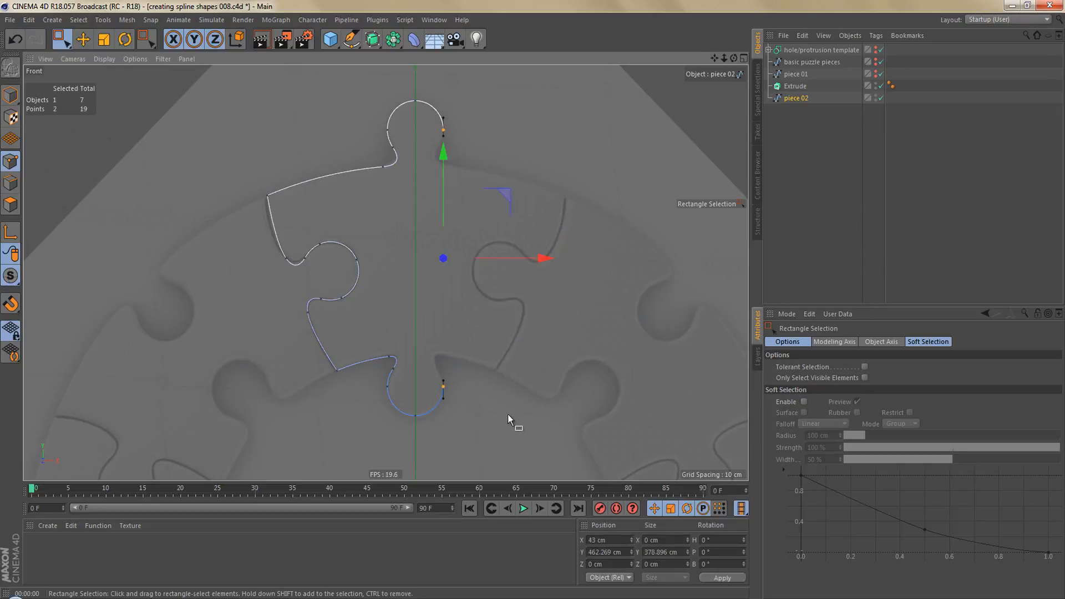
pyautogui.press('Delete')
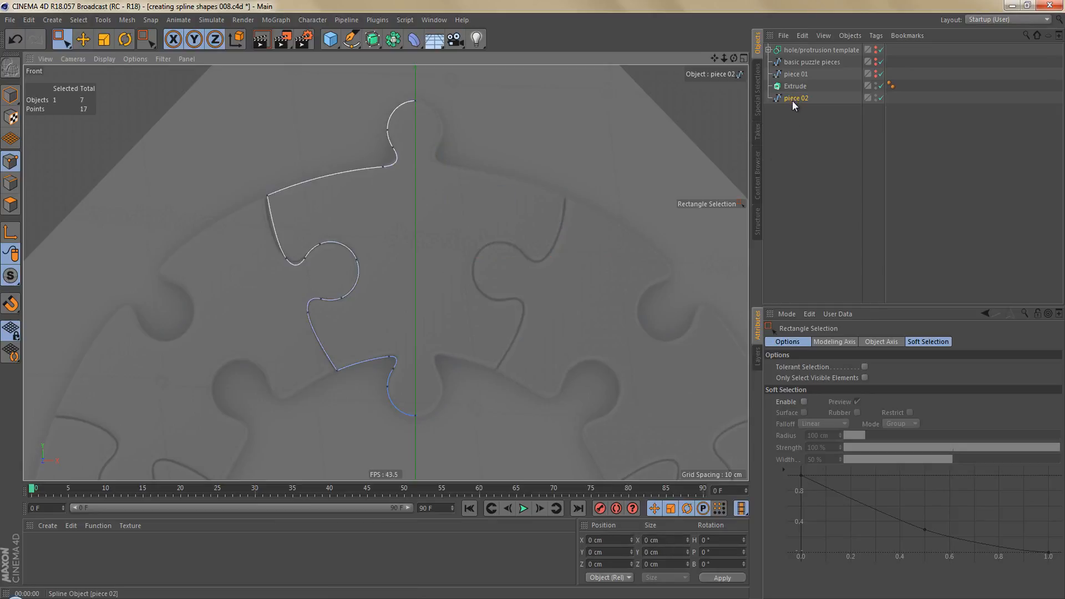
# Step: Duplicate the half spline piece 02 and rotate the copy about its vertical axis to mirror it onto the right half
pyautogui.keyDown('ctrl'); pyautogui.moveTo(792, 100); pyautogui.dragTo(784, 135); pyautogui.keyUp('ctrl')
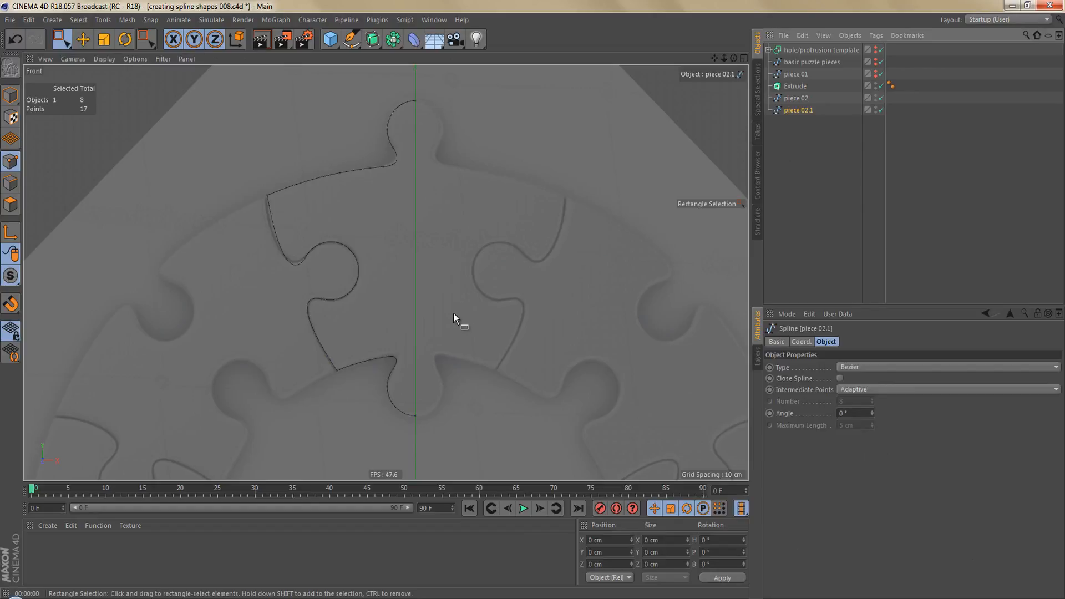
pyautogui.press('v')
pyautogui.press('m')
pyautogui.keyDown('alt'); pyautogui.moveTo(459, 385); pyautogui.dragTo(432, 294, button='middle'); pyautogui.keyUp('alt')
pyautogui.press('r')
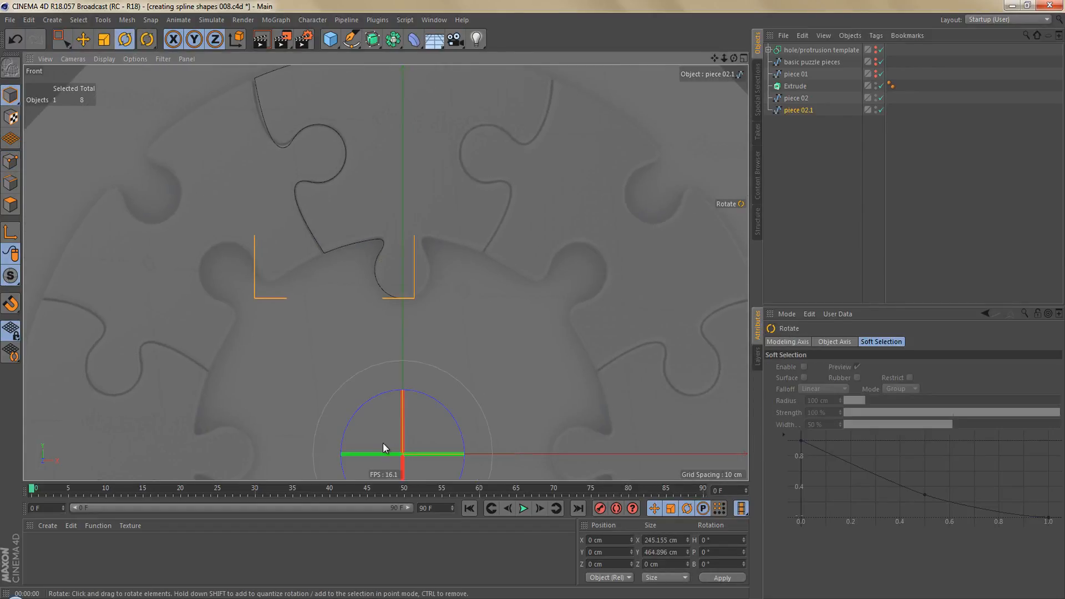
pyautogui.moveTo(383, 453); pyautogui.dragTo(636, 455)
# Step: Merge piece 02 and its mirrored copy into one spline with Connect Objects + Delete
pyautogui.keyDown('ctrl'); pyautogui.click(797, 97); pyautogui.keyUp('ctrl')
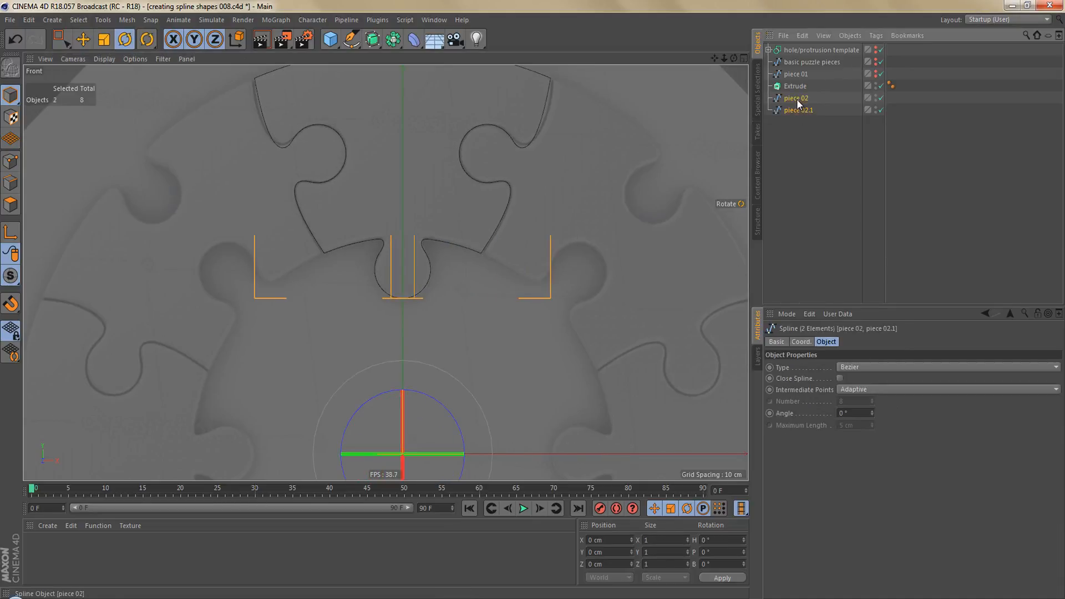
pyautogui.rightClick(797, 99)
pyautogui.click(868, 445)
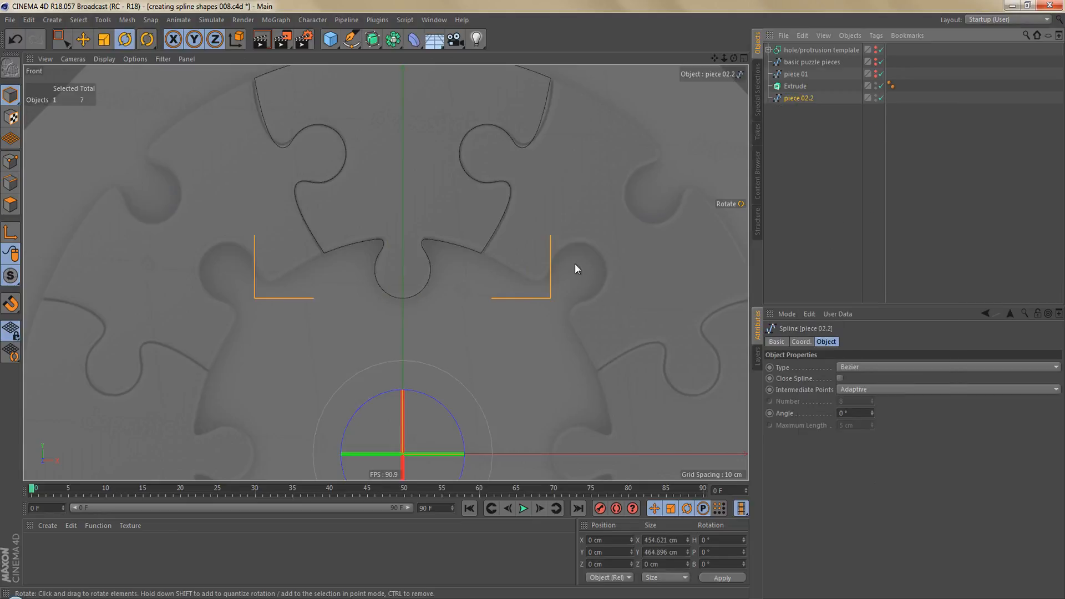
# Step: Weld the two coincident points at the tip of the upper protrusion
pyautogui.press('o')
pyautogui.scroll(5, 441, 188)
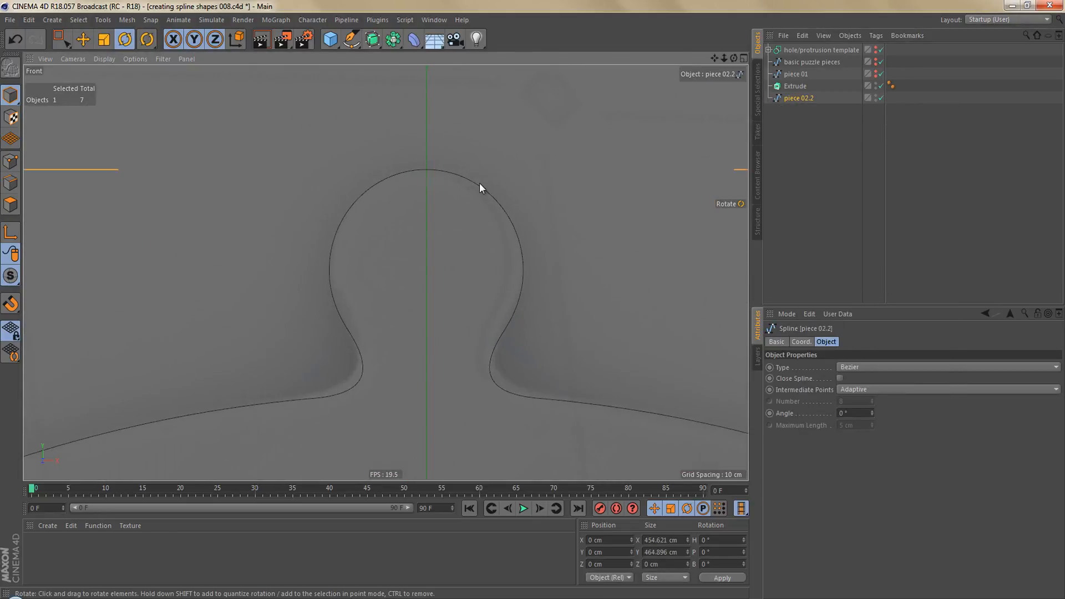
pyautogui.press('Return')
pyautogui.press('0')
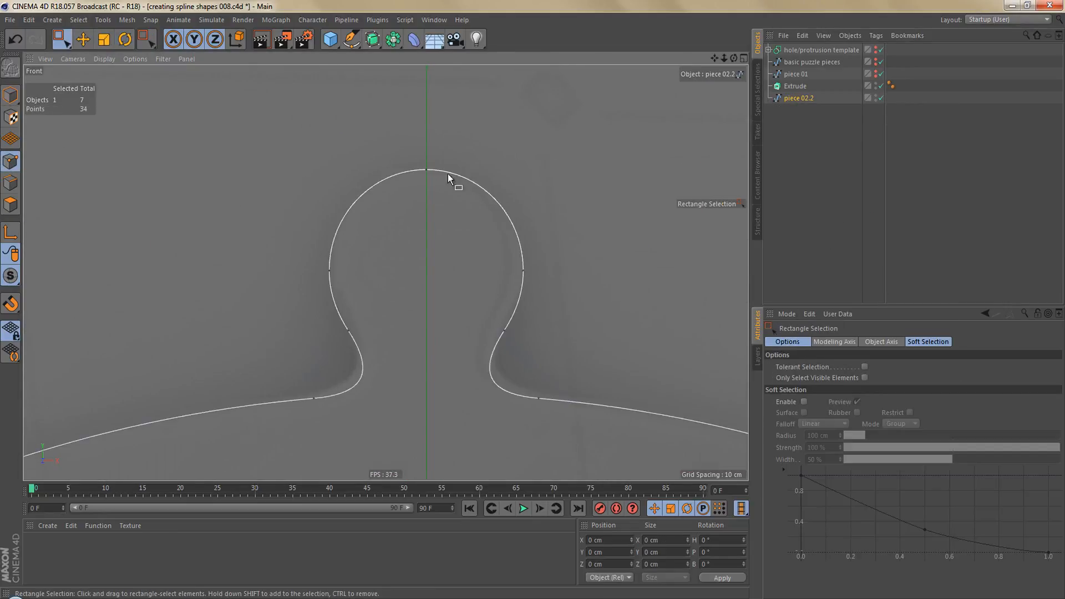
pyautogui.moveTo(407, 153); pyautogui.dragTo(445, 214)
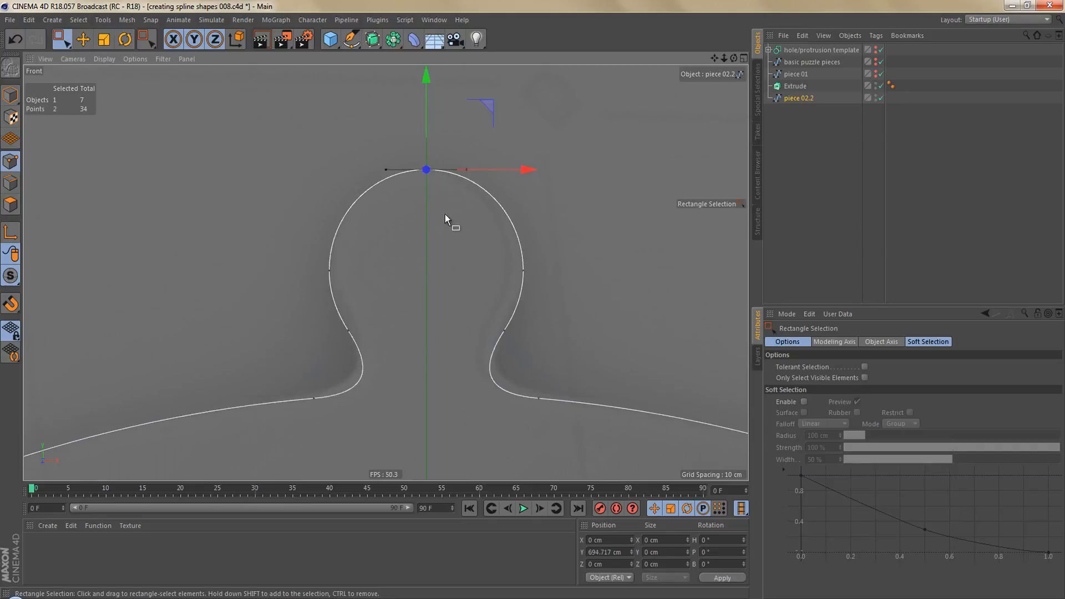
pyautogui.press('m')
pyautogui.press('q')
pyautogui.click(455, 253)
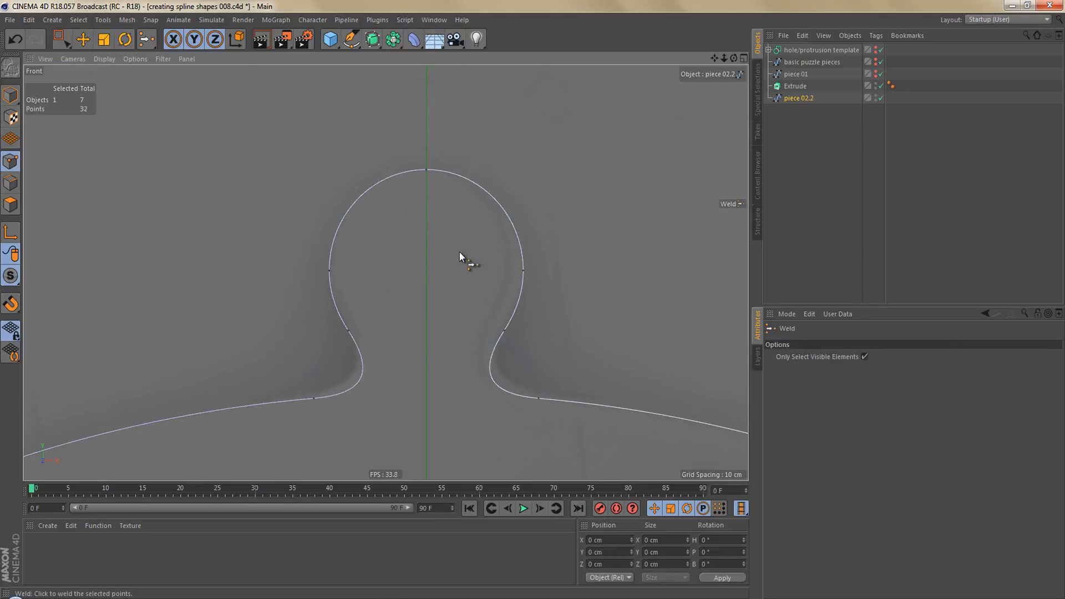
# Step: Enable Close Spline for the merged piece 02.2 and return to object-level editing
pyautogui.keyDown('alt'); pyautogui.moveTo(458, 213); pyautogui.dragTo(445, 293, button='right'); pyautogui.keyUp('alt')
pyautogui.click(797, 97)
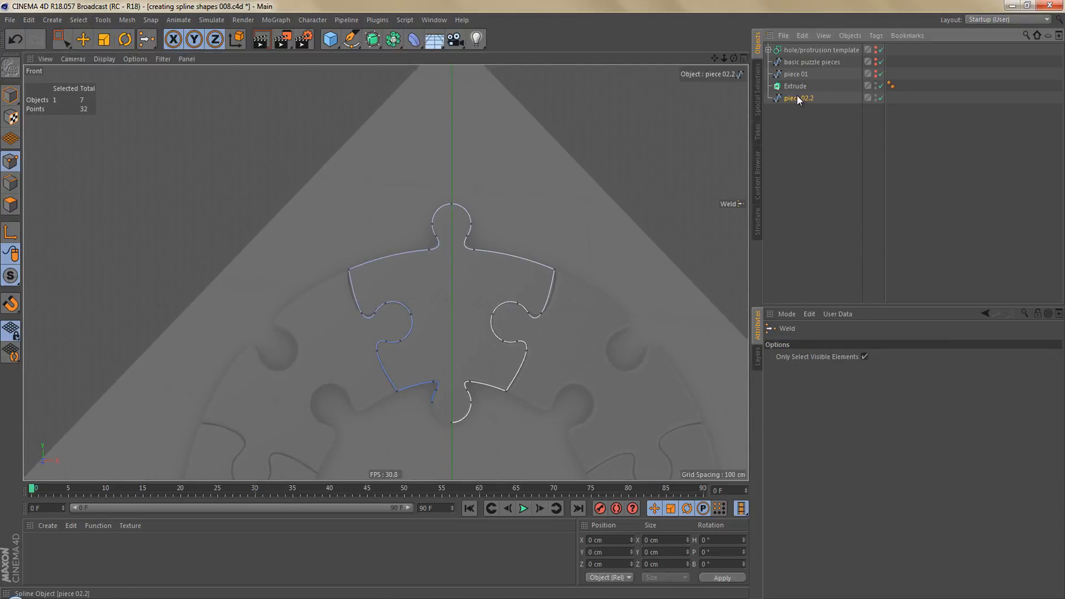
pyautogui.click(840, 377)
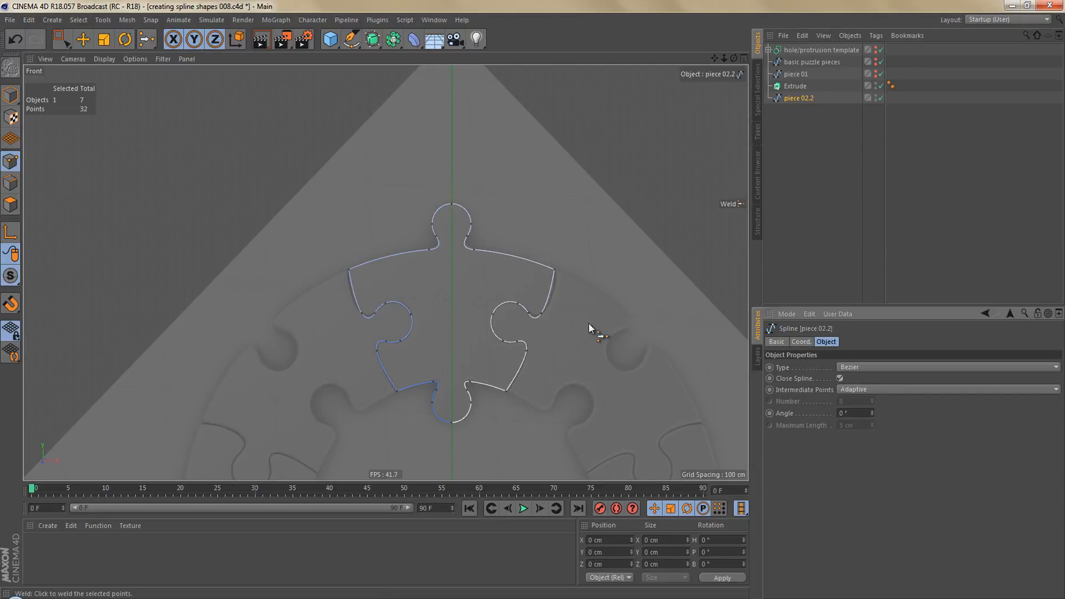
pyautogui.keyDown('alt'); pyautogui.moveTo(589, 323); pyautogui.dragTo(567, 282, button='middle'); pyautogui.keyUp('alt')
pyautogui.press('Return')
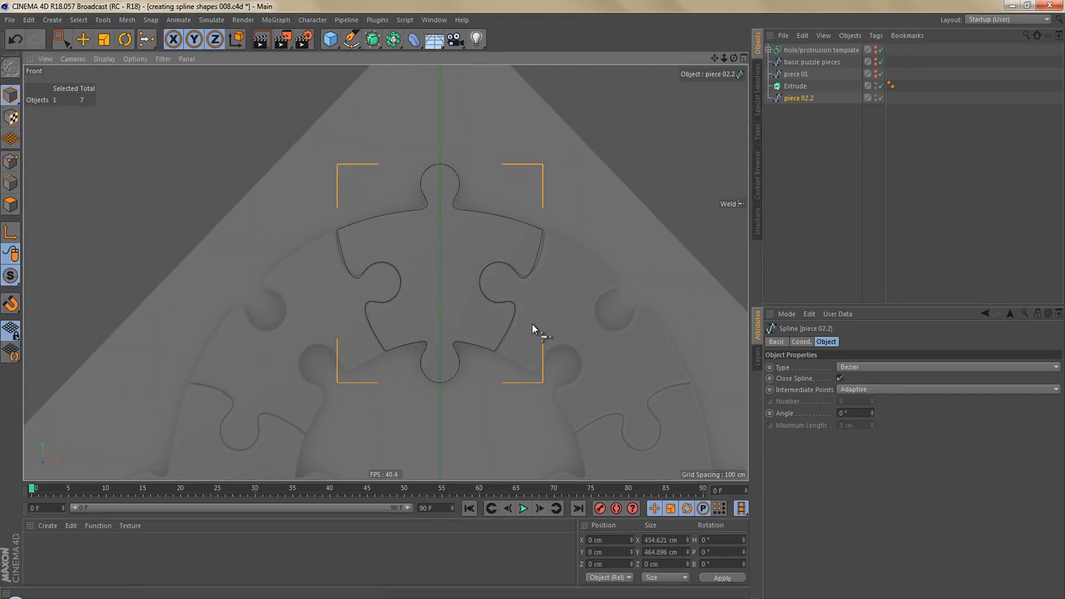
# Step: Rotate piece 02.2 about the circle's centre, setting its B rotation to -45°
pyautogui.keyDown('alt'); pyautogui.moveTo(531, 324); pyautogui.dragTo(523, 284, button='middle'); pyautogui.keyUp('alt')
pyautogui.press('r')
pyautogui.scroll(-3, 504, 305)
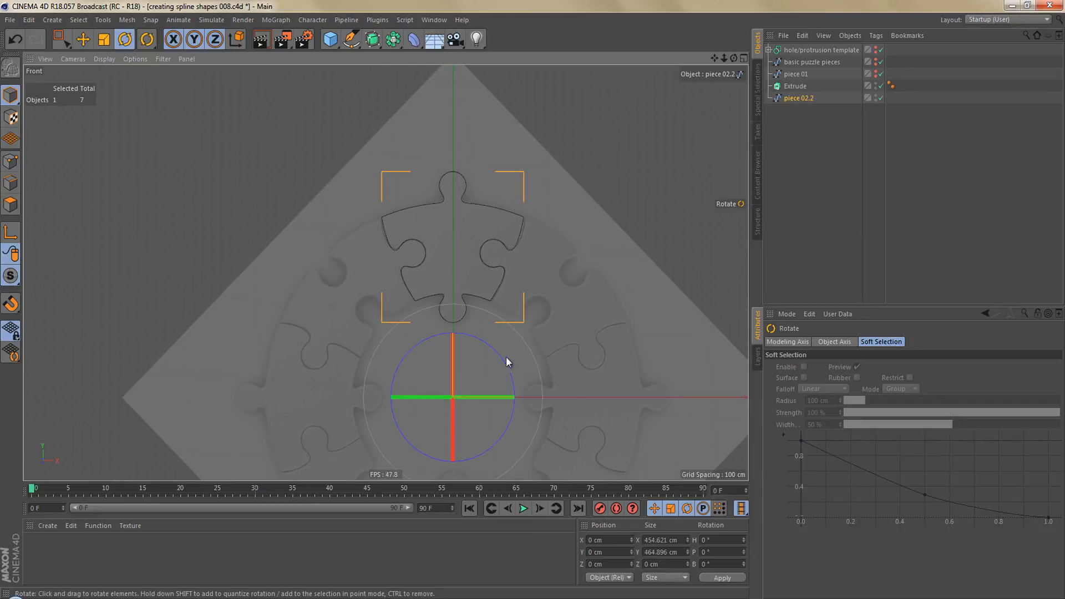
pyautogui.moveTo(504, 362); pyautogui.dragTo(463, 348)
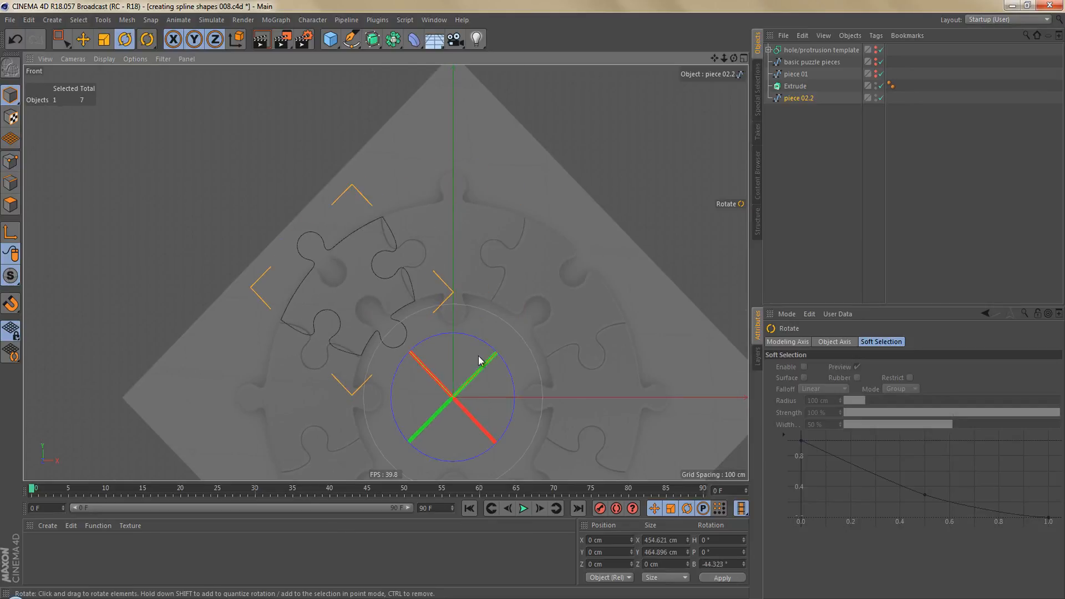
pyautogui.doubleClick(710, 563)
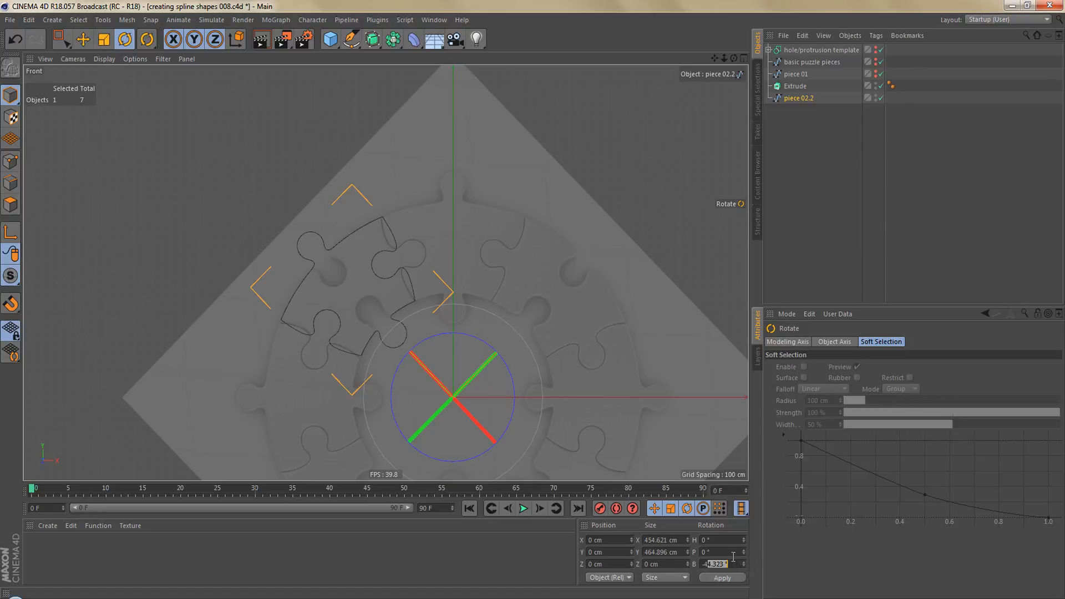
pyautogui.write('-45')
pyautogui.press('Return')
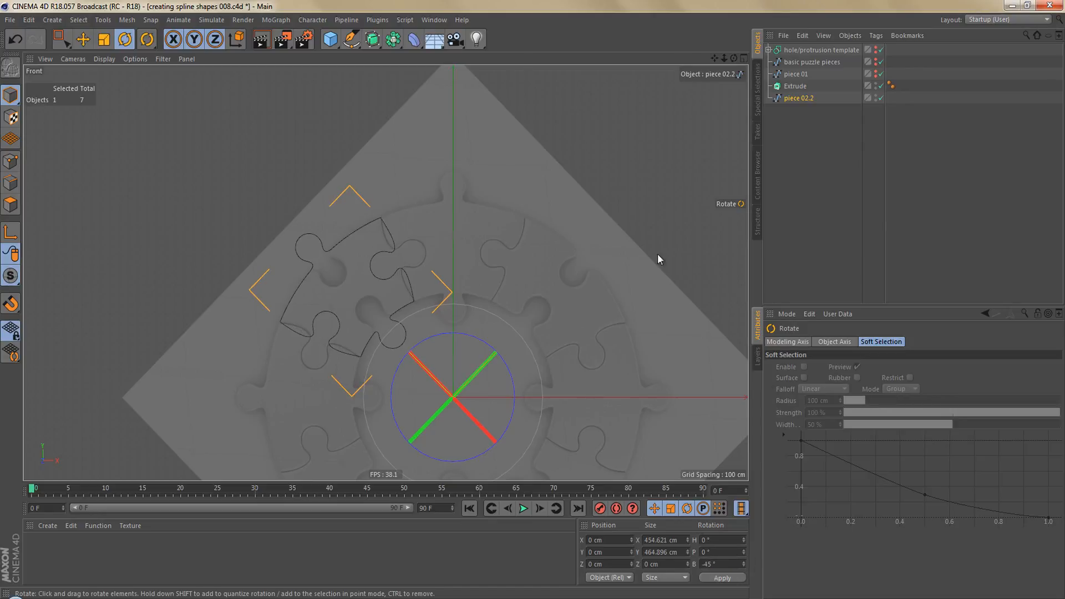
# Step: Set the front view's background image rotation to 0°
pyautogui.hotkey('shift', 'v')
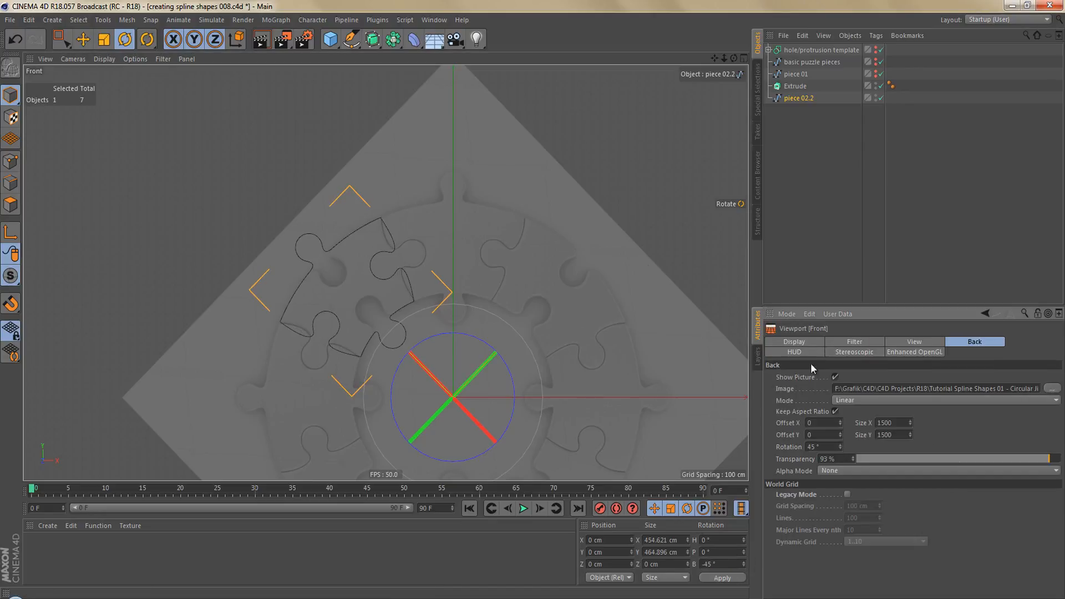
pyautogui.click(821, 446)
pyautogui.write('0')
pyautogui.press('Return')
pyautogui.scroll(3, 570, 288)
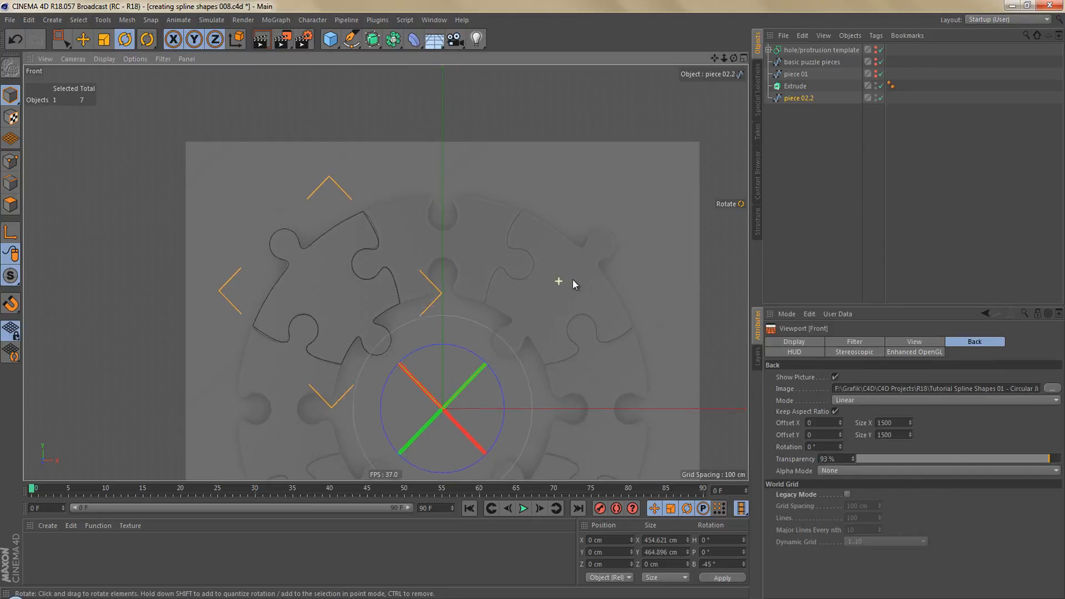
# Step: Make piece 01 visible and merge it with piece 02.2 using Connect Objects + Delete
pyautogui.click(875, 73)
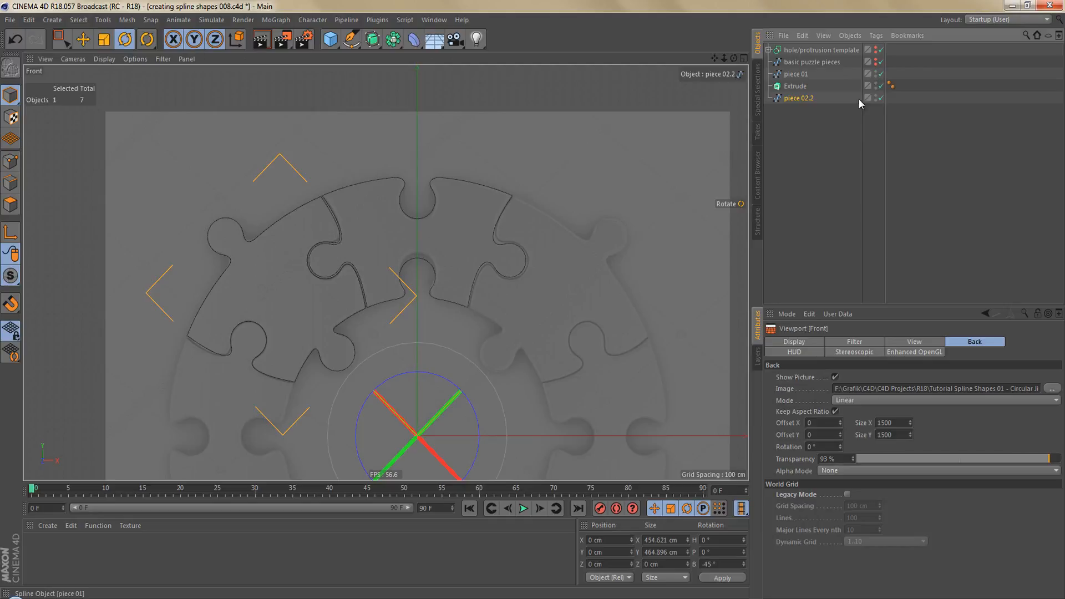
pyautogui.keyDown('ctrl'); pyautogui.click(799, 74); pyautogui.keyUp('ctrl')
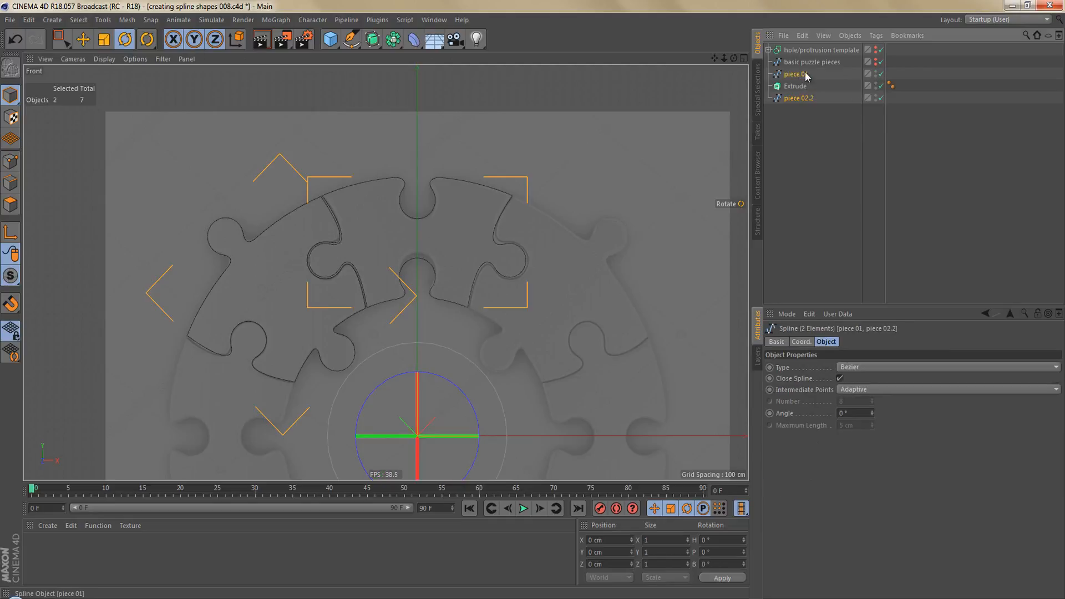
pyautogui.rightClick(804, 71)
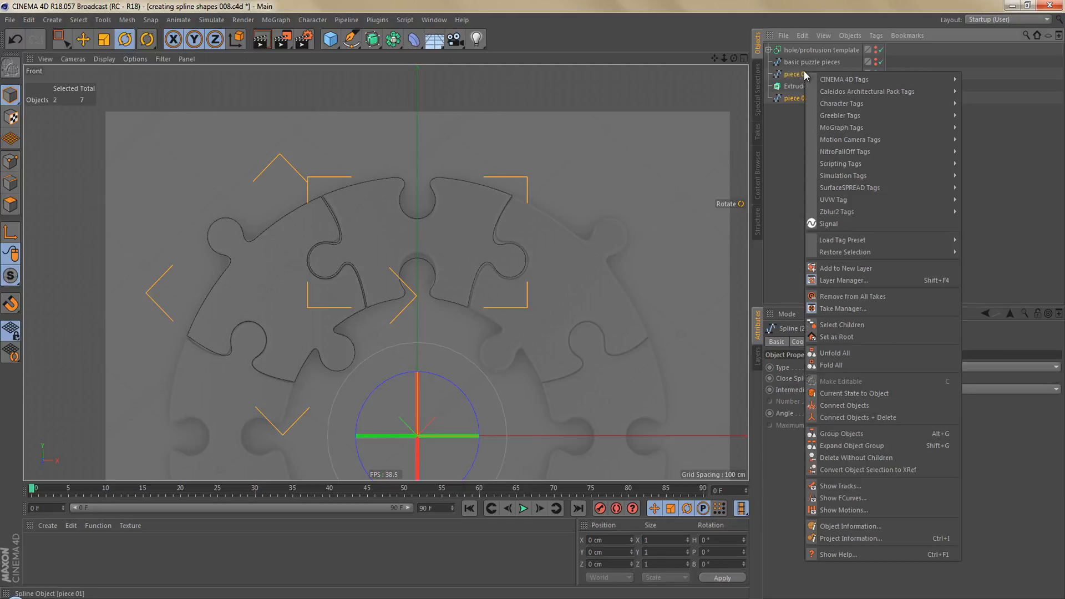
pyautogui.click(928, 417)
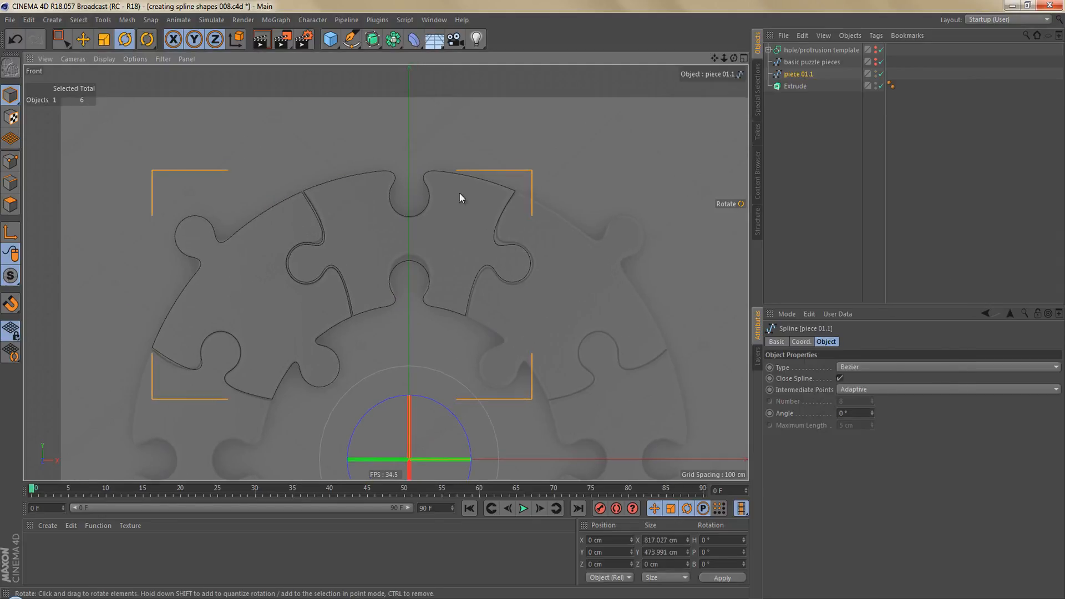
# Step: Add a Cloner as parent of the combined piece spline and set its mode to Radial
pyautogui.click(276, 19)
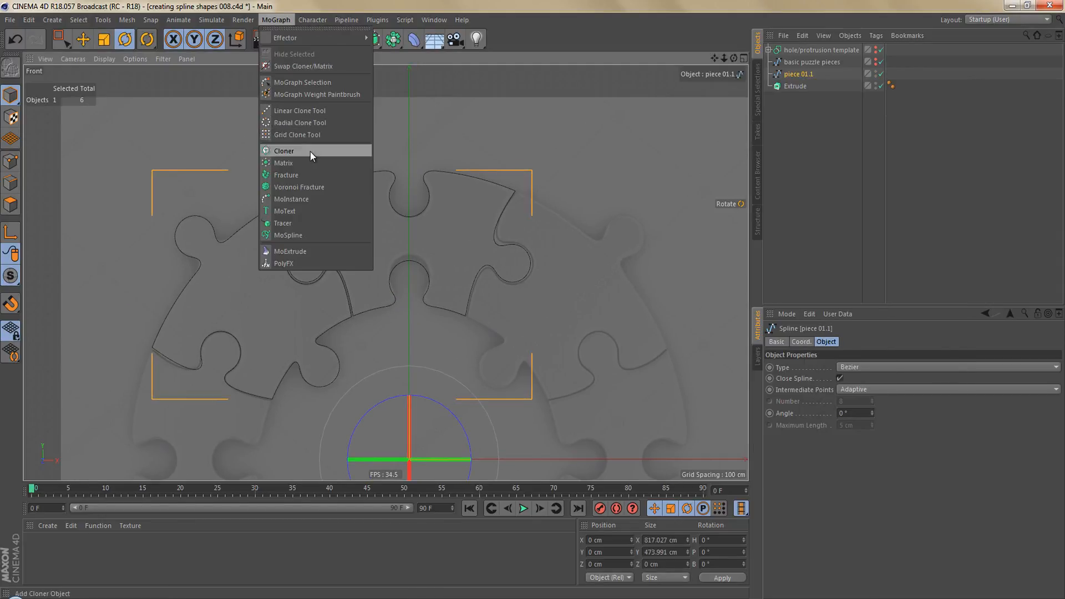
pyautogui.keyDown('alt'); pyautogui.click(311, 151); pyautogui.keyUp('alt')
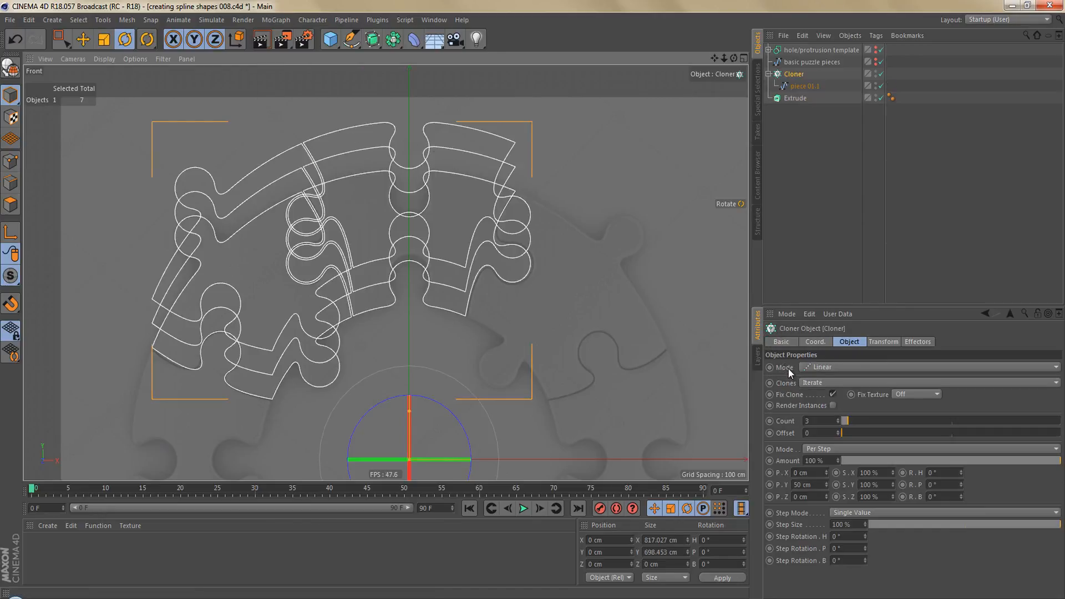
pyautogui.click(818, 366)
pyautogui.click(833, 401)
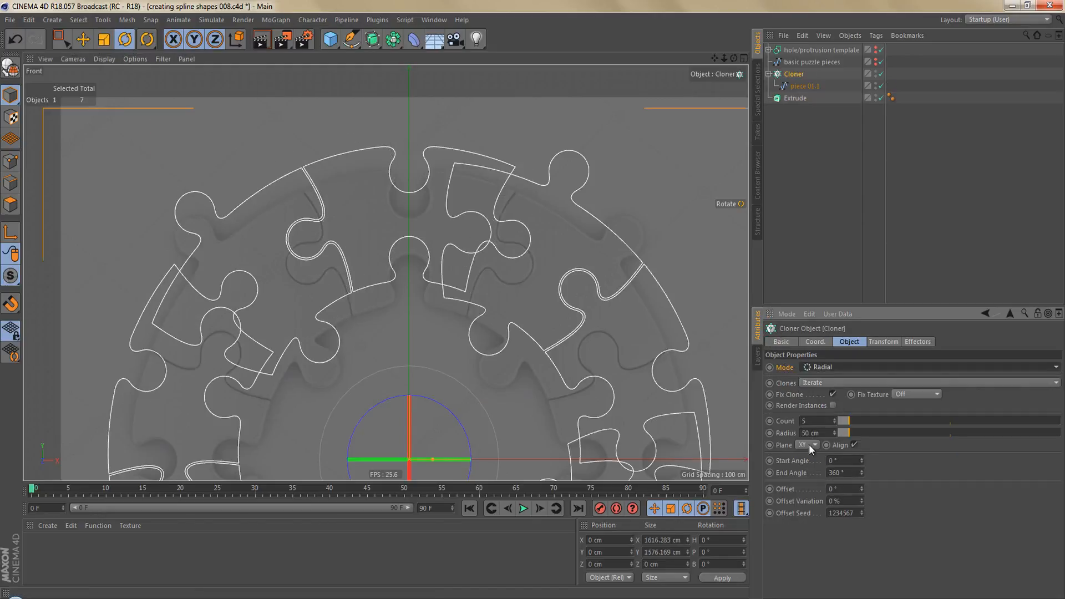
# Step: Set the Cloner's count to 4 and radius to 0 cm, and make the Cloner editable
pyautogui.click(790, 422)
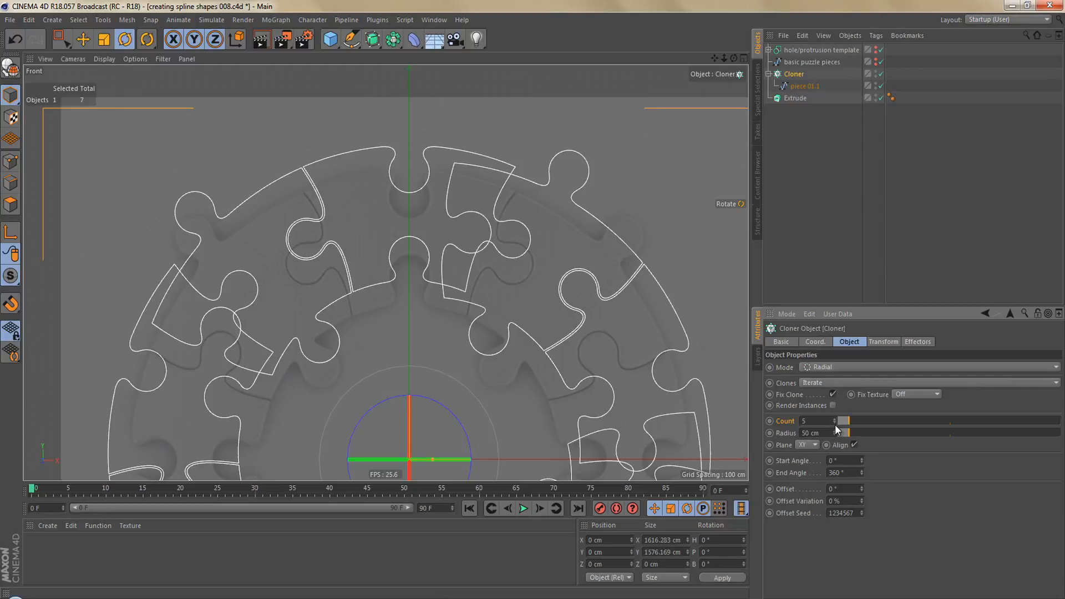
pyautogui.click(834, 424)
pyautogui.click(788, 433)
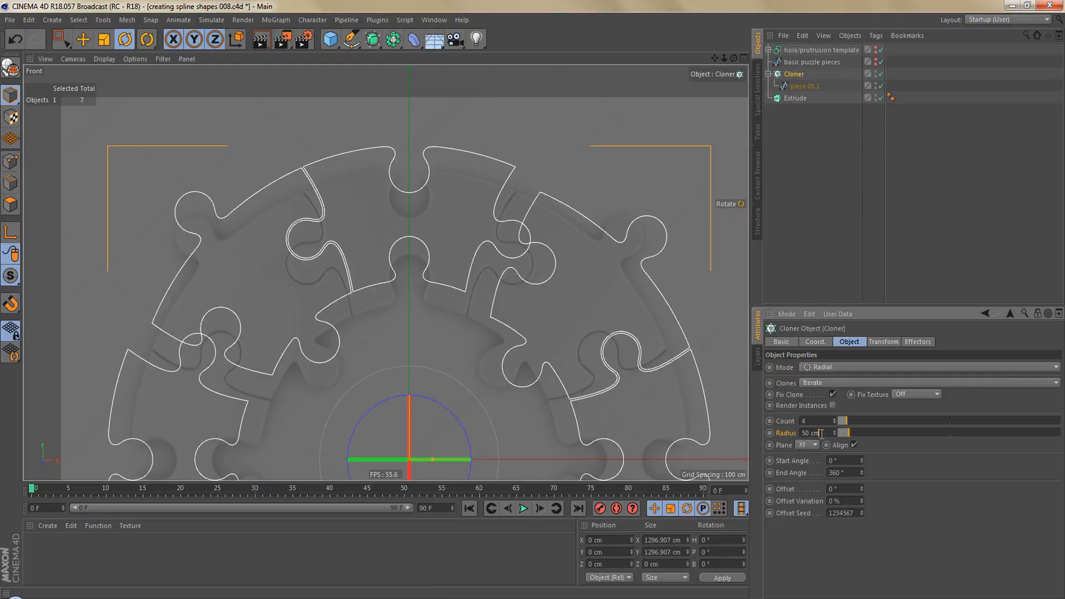
pyautogui.doubleClick(822, 433)
pyautogui.write('0')
pyautogui.press('Return')
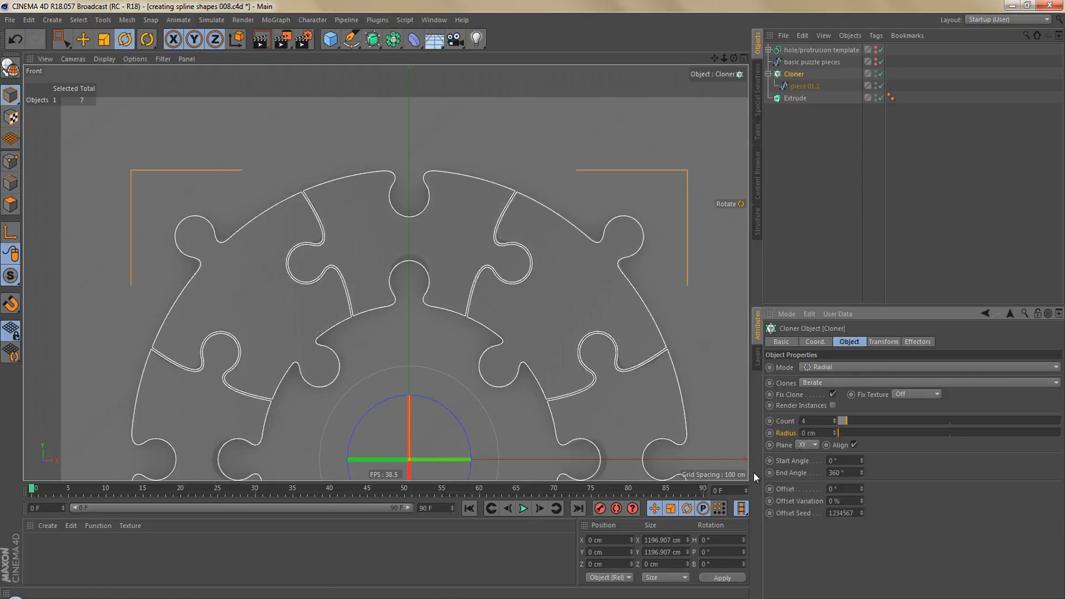
pyautogui.click(798, 78)
pyautogui.press('c')
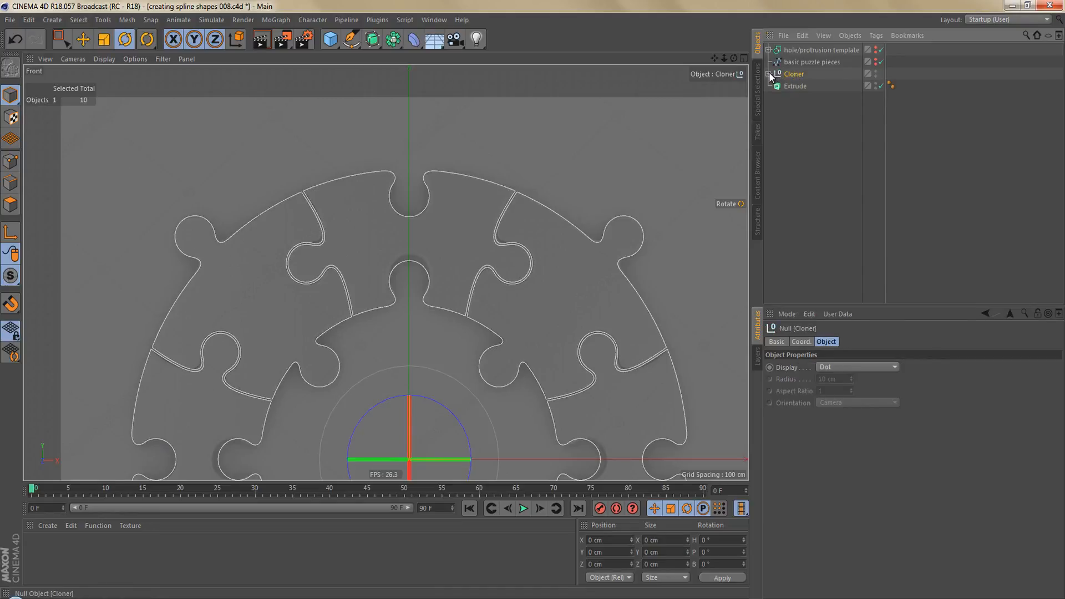
# Step: Merge the four cloned piece splines inside the Cloner null into one spline with Connect Objects + Delete
pyautogui.click(770, 74)
pyautogui.click(796, 88)
pyautogui.keyDown('shift'); pyautogui.click(797, 124); pyautogui.keyUp('shift')
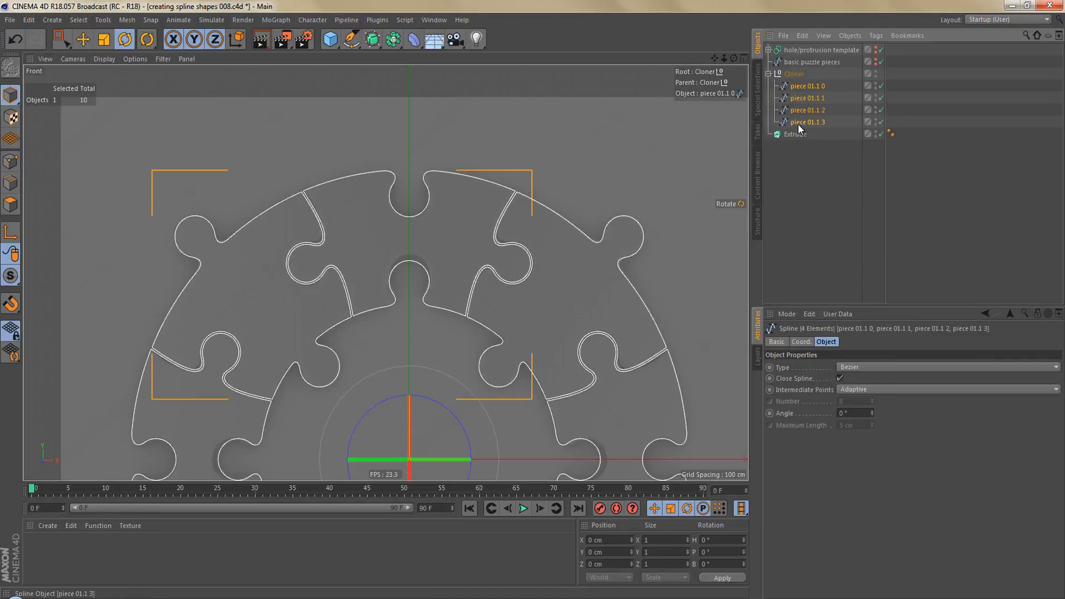
pyautogui.rightClick(798, 124)
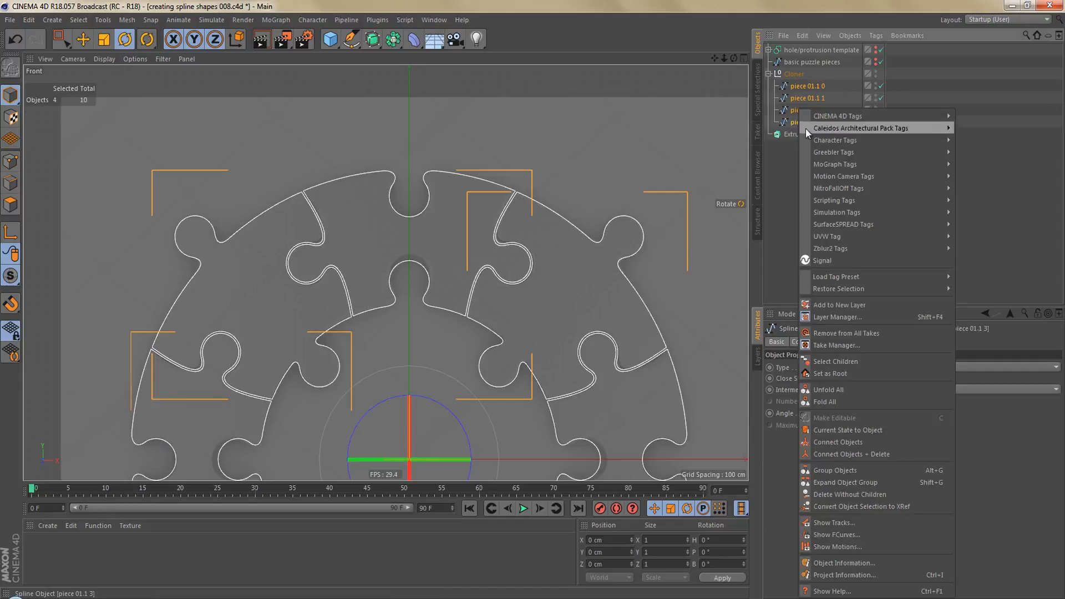
pyautogui.click(871, 454)
pyautogui.scroll(-3, 547, 249)
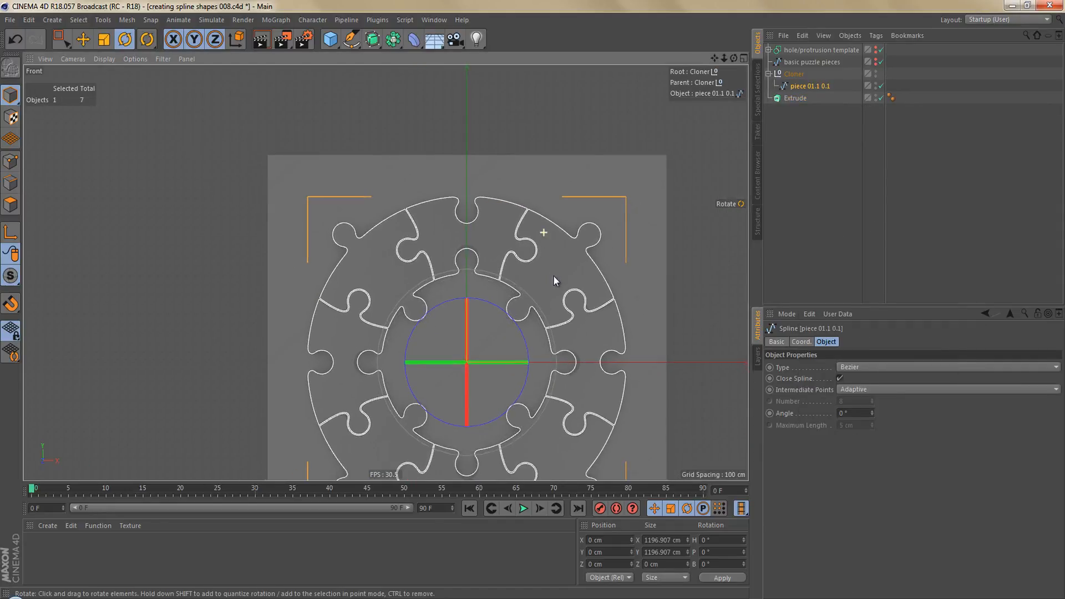
# Step: Take the merged spline out of the Cloner null and rename it "puzzle pieces"
pyautogui.doubleClick(797, 85)
pyautogui.write('pu')
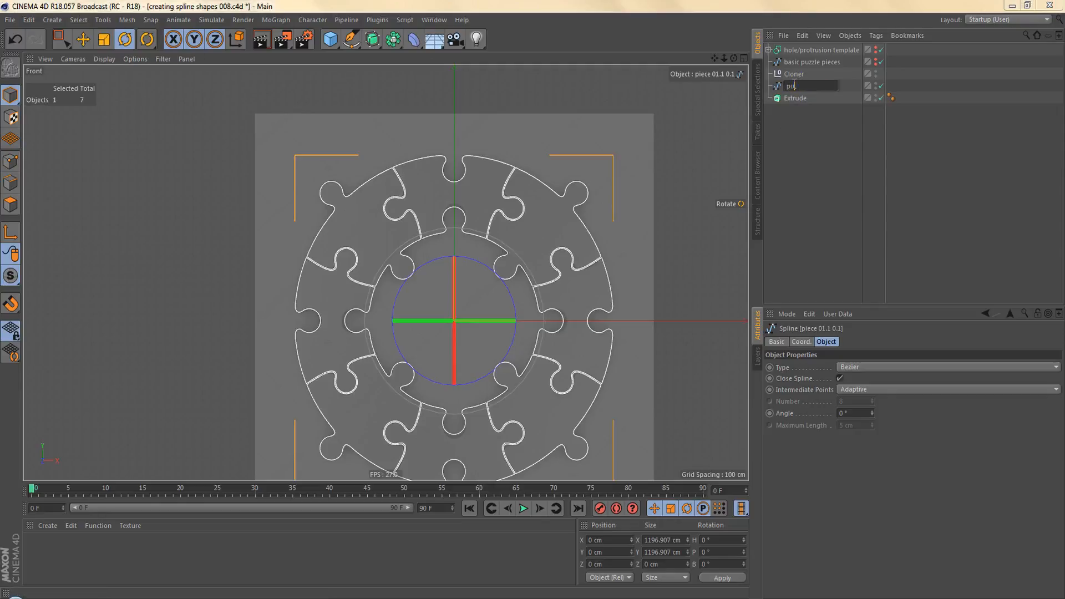
pyautogui.write('zzle pieces')
pyautogui.press('Return')
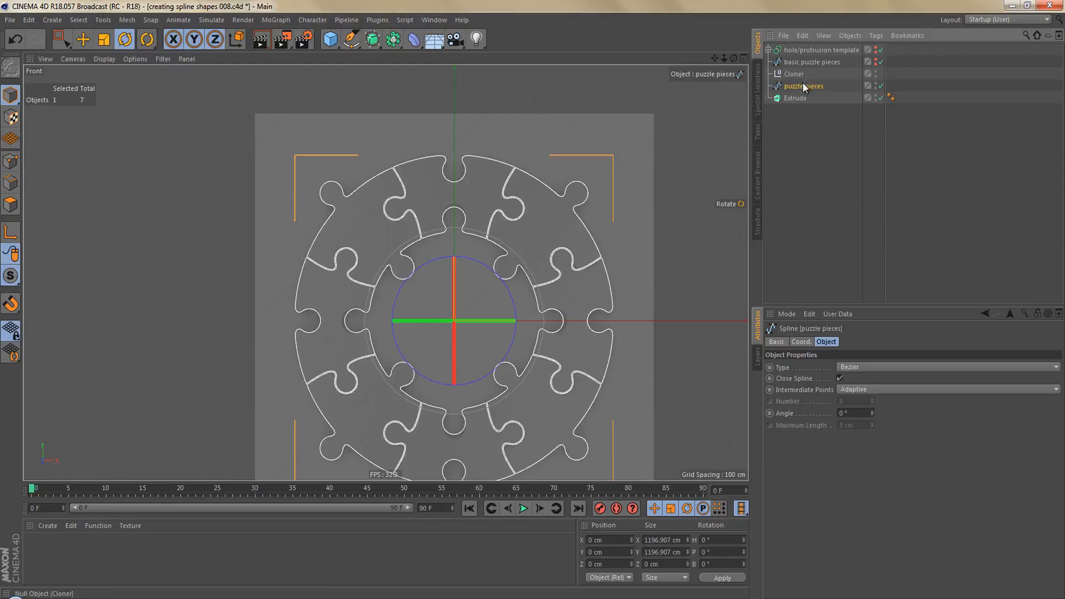
# Step: Make the puzzle pieces spline a child of the Extrude object and delete the empty Cloner null
pyautogui.moveTo(803, 86); pyautogui.dragTo(800, 97)
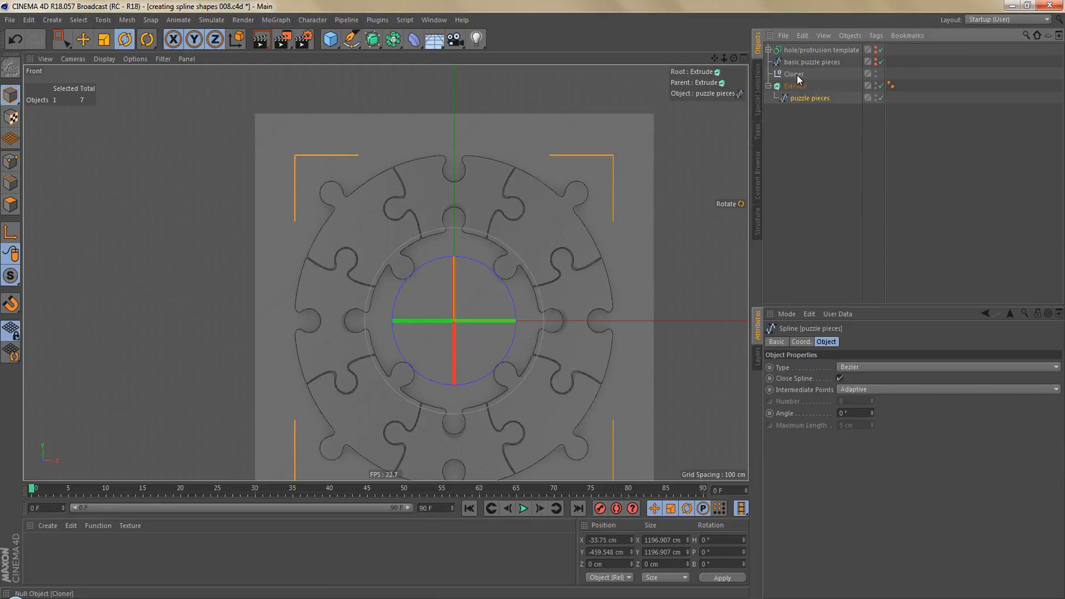
pyautogui.click(797, 74)
pyautogui.press('Delete')
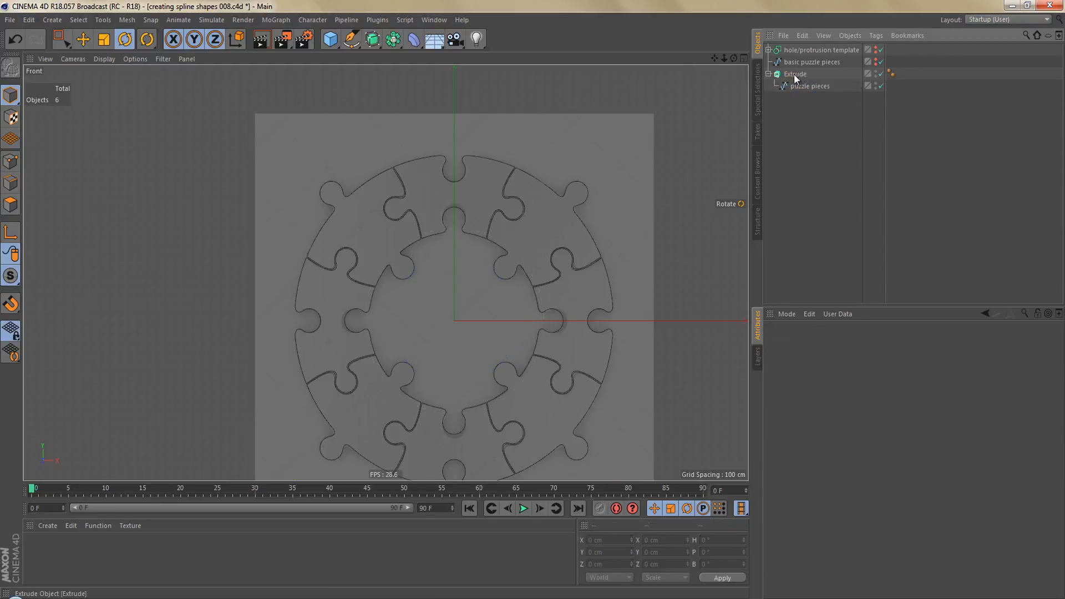
# Step: Frame the whole extruded ring in the Perspective view and render a preview of it
pyautogui.middleClick(556, 191)
pyautogui.middleClick(330, 191)
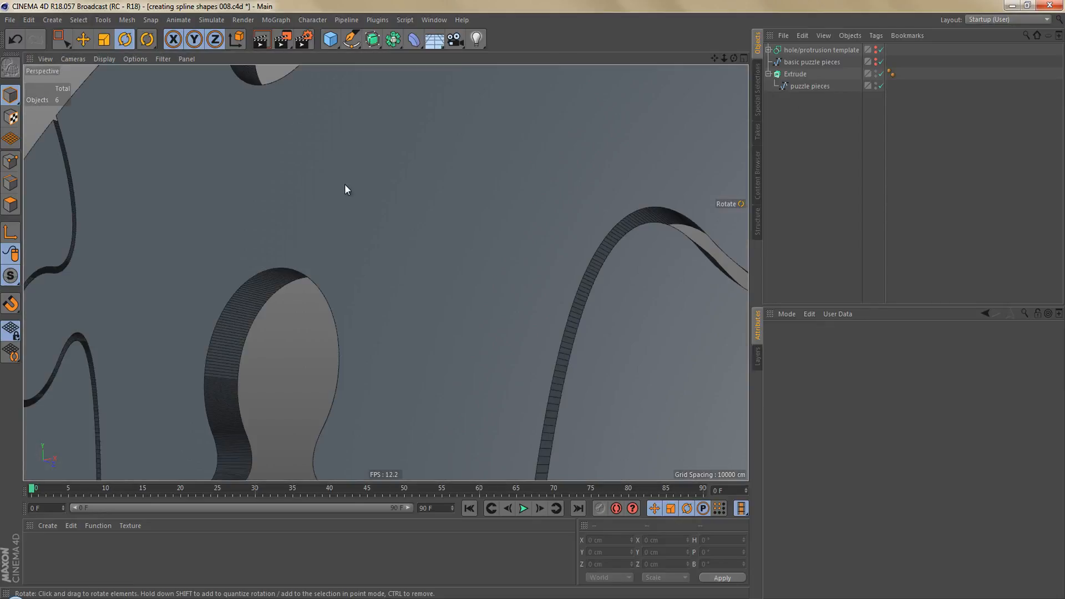
pyautogui.press('h')
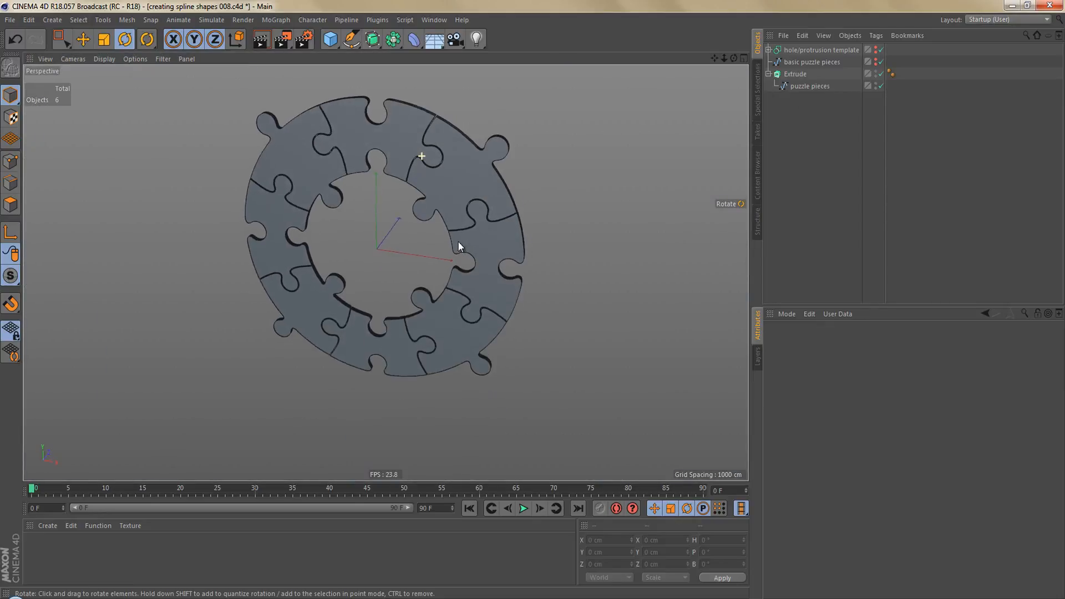
pyautogui.hotkey('ctrl', 'r')
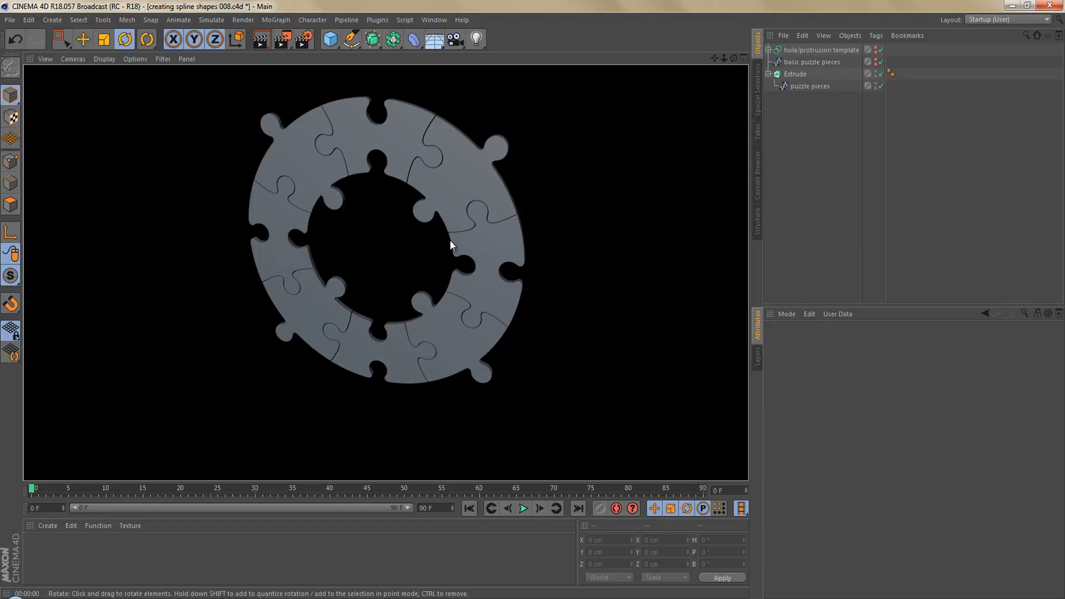
# Step: Set both the start and end caps of the Extrude object to Fillet Cap and inspect the edge up close
pyautogui.click(795, 74)
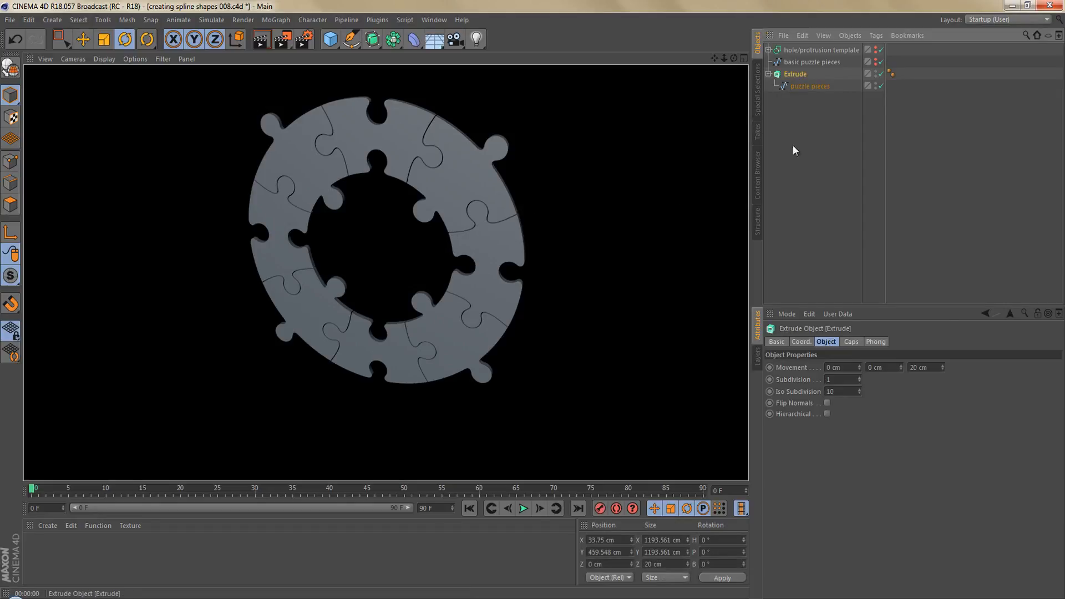
pyautogui.click(852, 342)
pyautogui.click(874, 368)
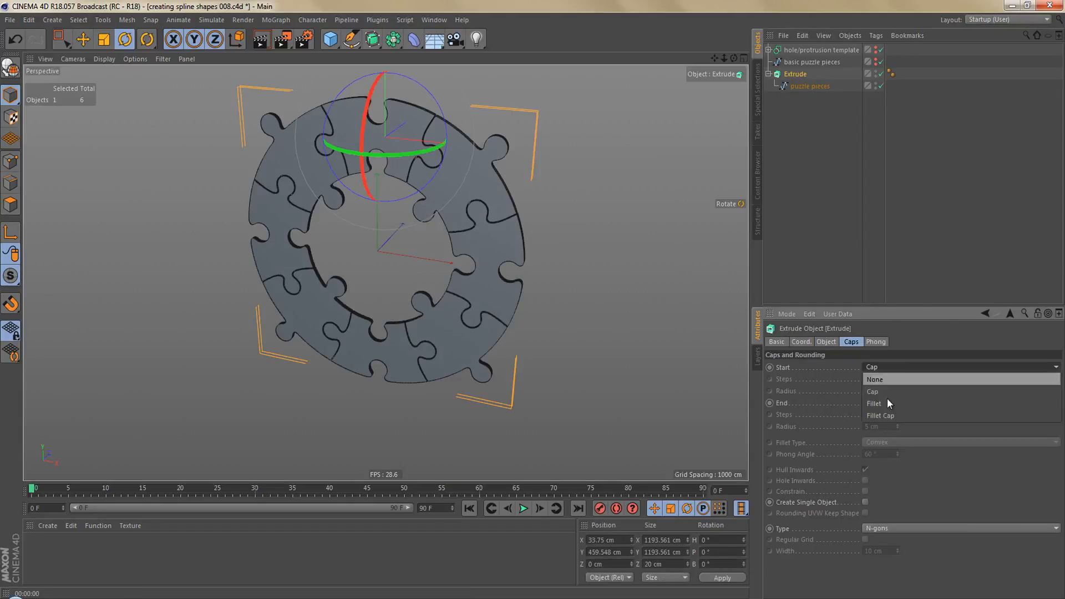
pyautogui.click(890, 415)
pyautogui.click(886, 403)
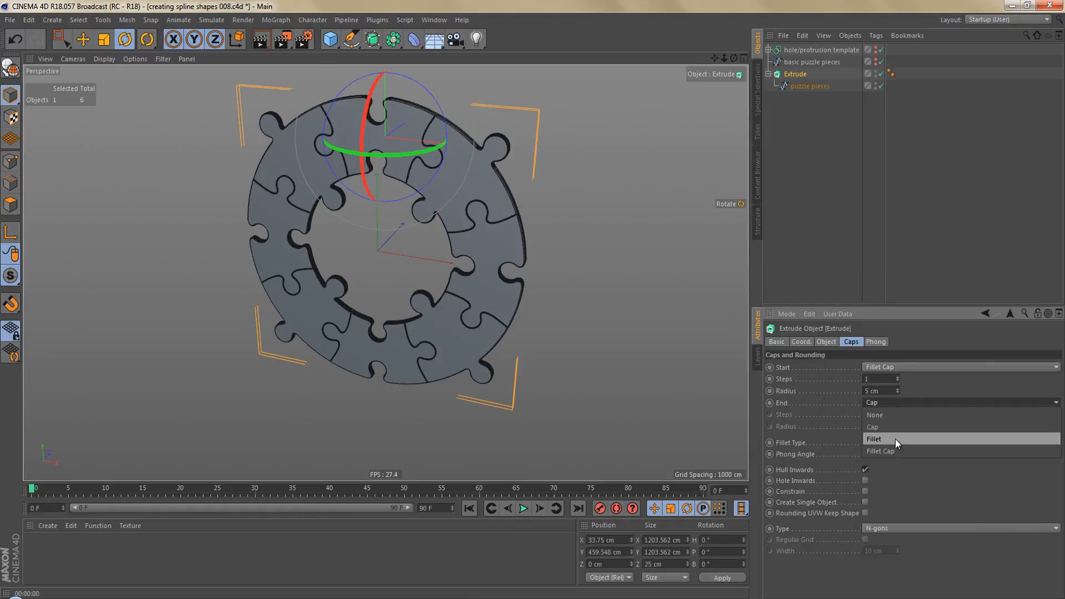
pyautogui.click(897, 449)
pyautogui.keyDown('alt'); pyautogui.moveTo(356, 121); pyautogui.dragTo(385, 190, button='middle'); pyautogui.keyUp('alt')
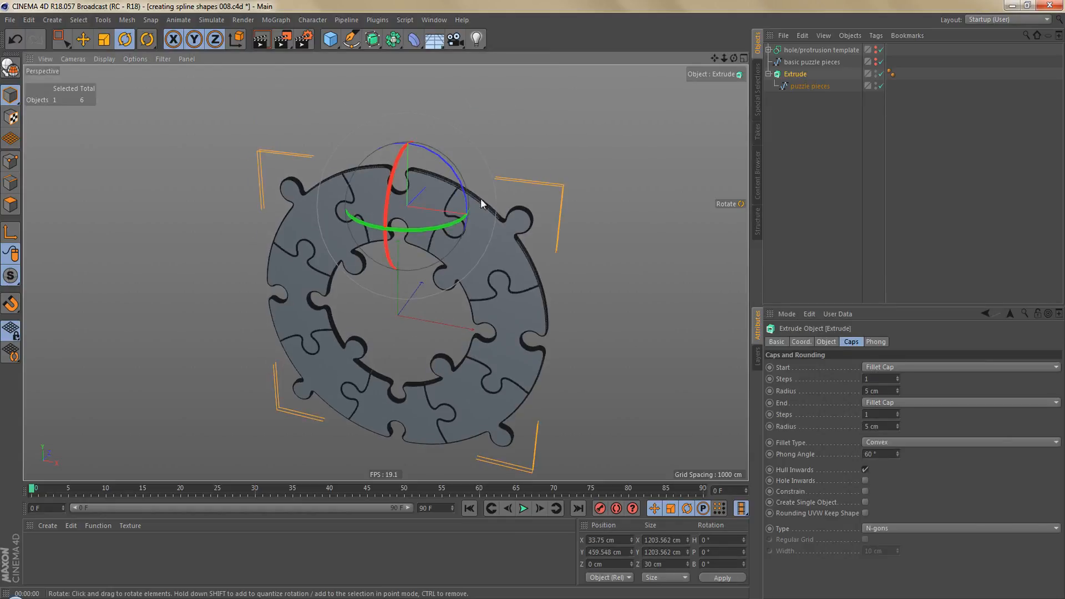
pyautogui.keyDown('alt'); pyautogui.moveTo(454, 190); pyautogui.dragTo(692, 133, button='right'); pyautogui.keyUp('alt')
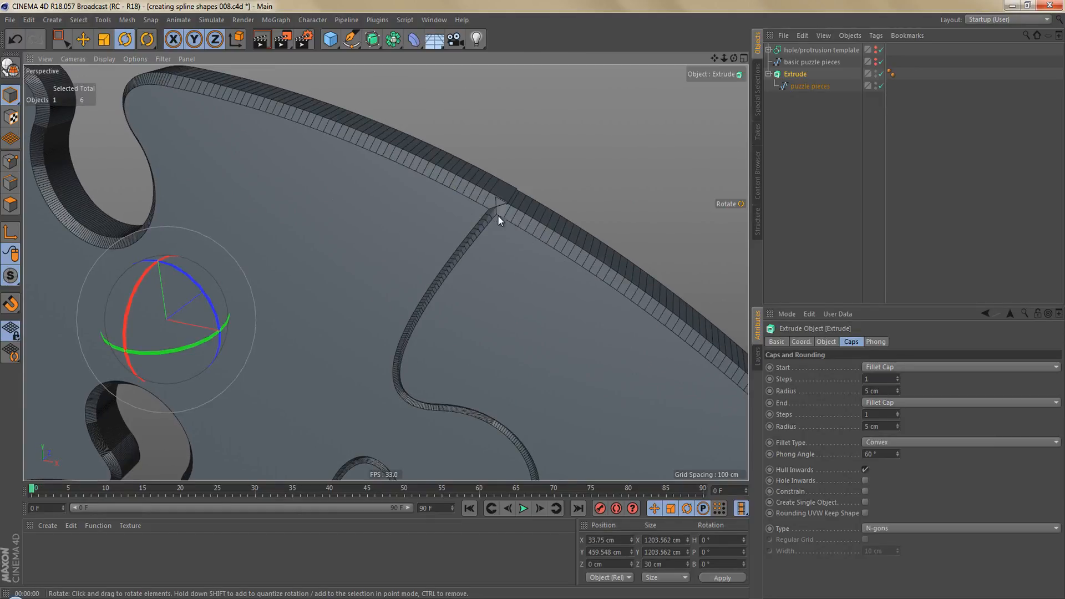
# Step: Set the Extrude object's start and end fillet radii to 2 cm
pyautogui.click(886, 391)
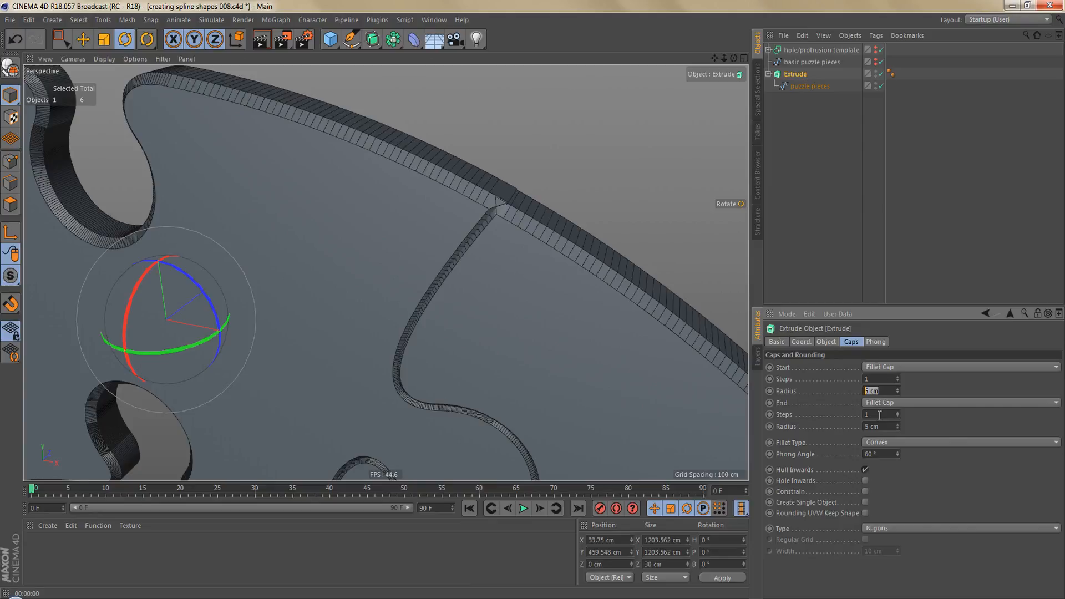
pyautogui.write('2')
pyautogui.press('Return')
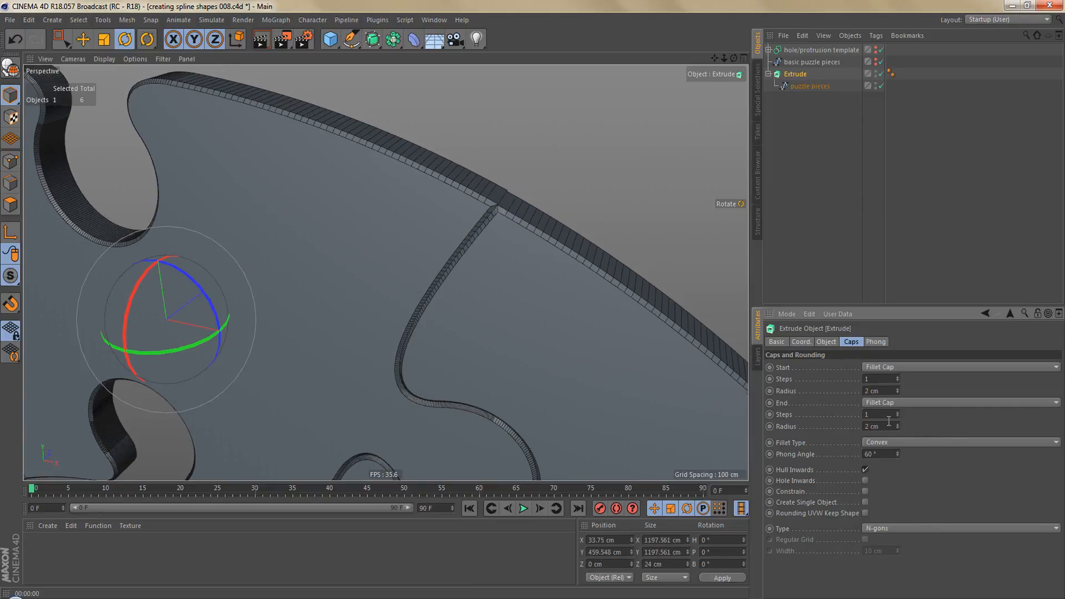
# Step: Reduce the start and end fillet radii to 1.6 cm, checking the gap between neighbouring pieces
pyautogui.scroll(4, 524, 222)
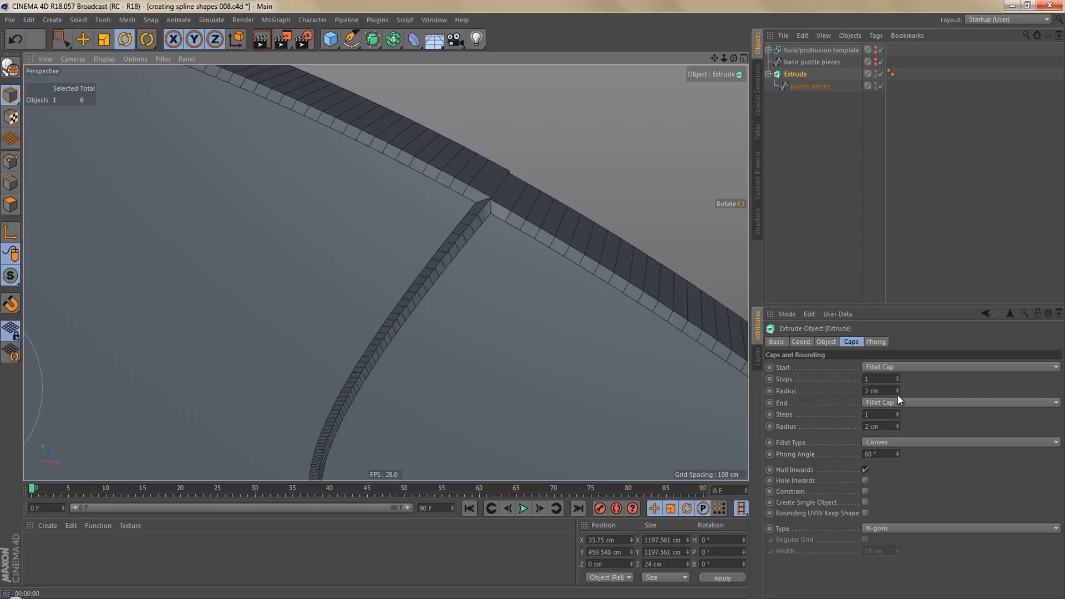
pyautogui.moveTo(899, 391); pyautogui.dragTo(896, 392)
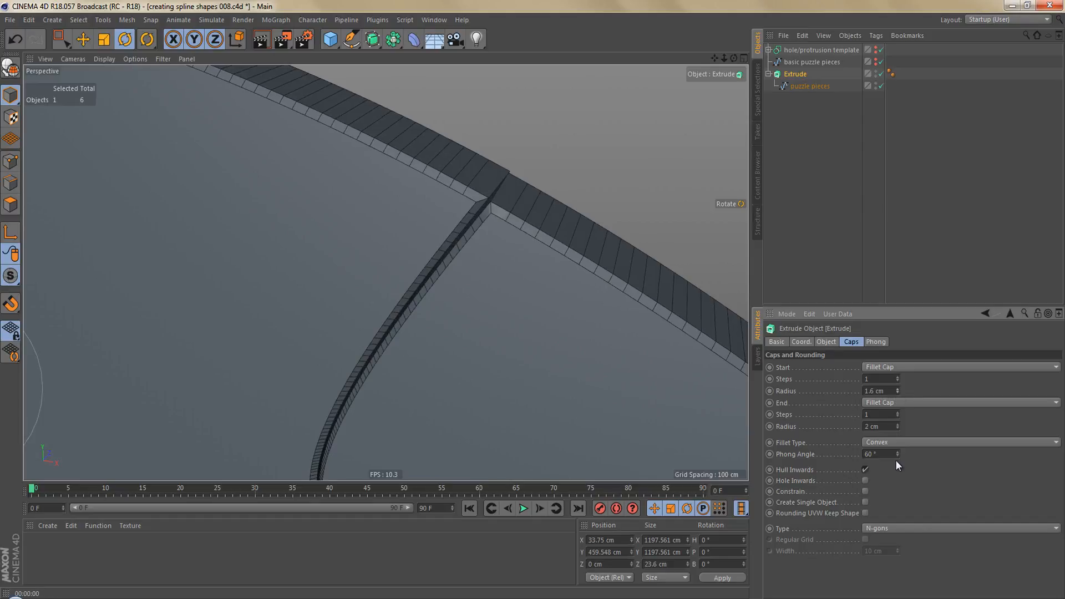
pyautogui.moveTo(898, 429); pyautogui.dragTo(898, 431)
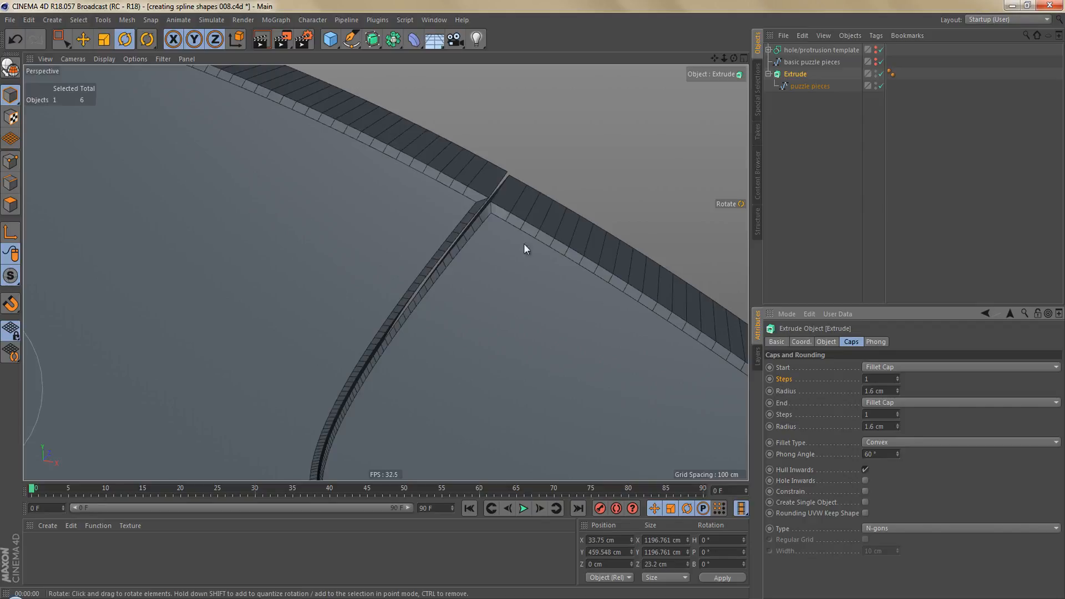
# Step: Set the fillet steps of both the start and end caps to 3 and preview the render
pyautogui.click(898, 376)
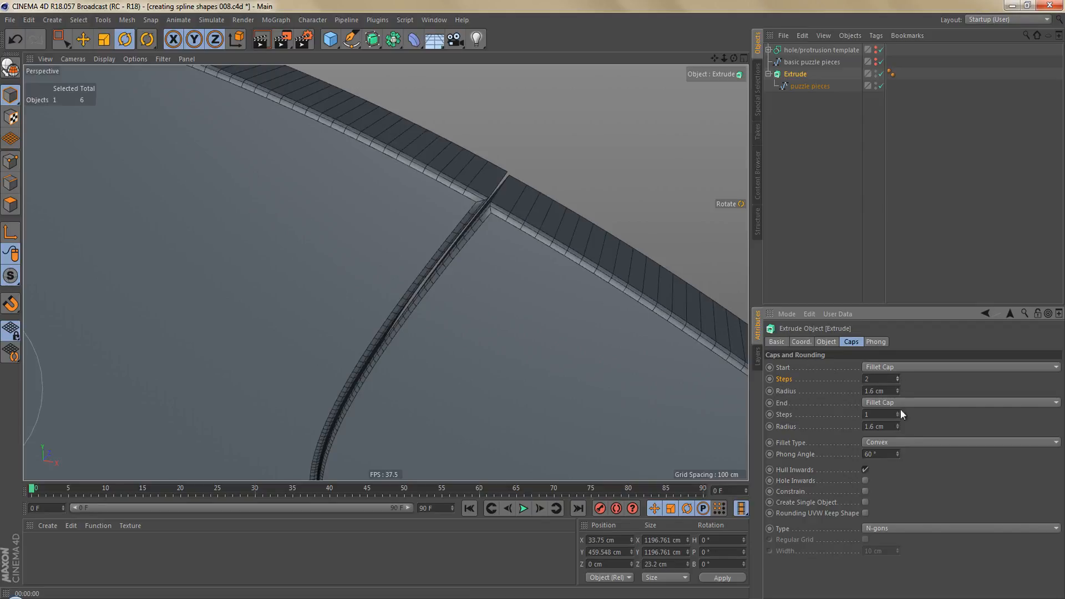
pyautogui.click(899, 376)
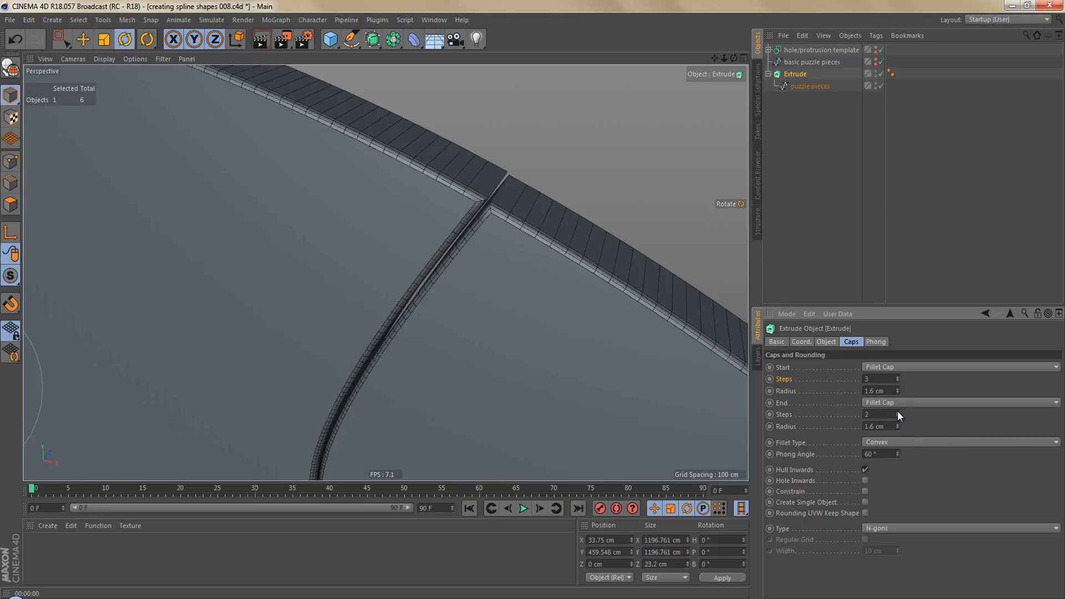
pyautogui.click(898, 411)
pyautogui.scroll(-5, 506, 190)
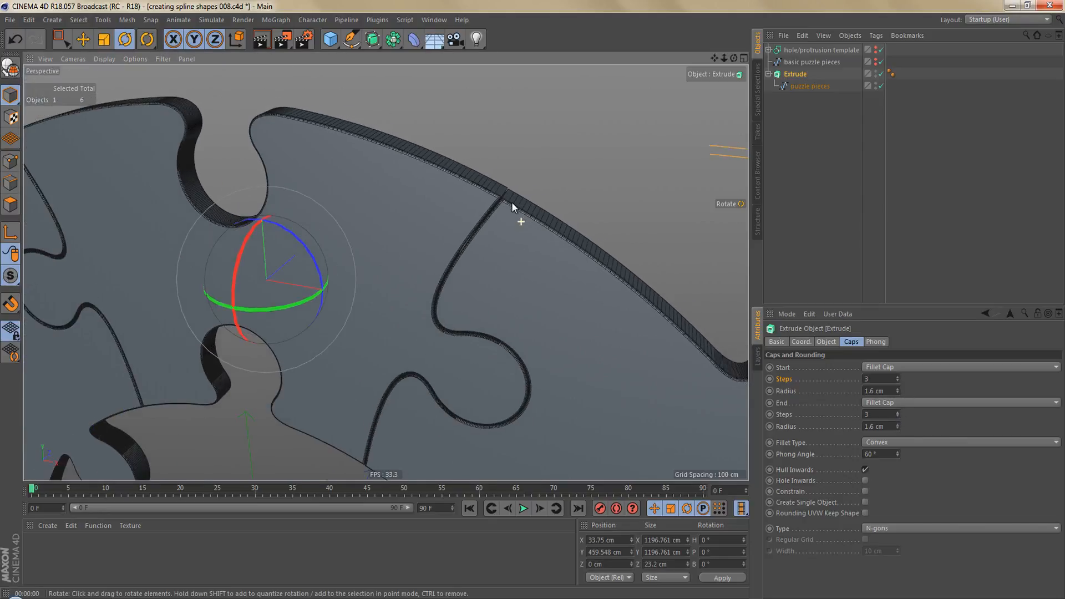
pyautogui.hotkey('ctrl', 'r')
pyautogui.keyDown('alt'); pyautogui.moveTo(452, 212); pyautogui.dragTo(458, 242); pyautogui.keyUp('alt')
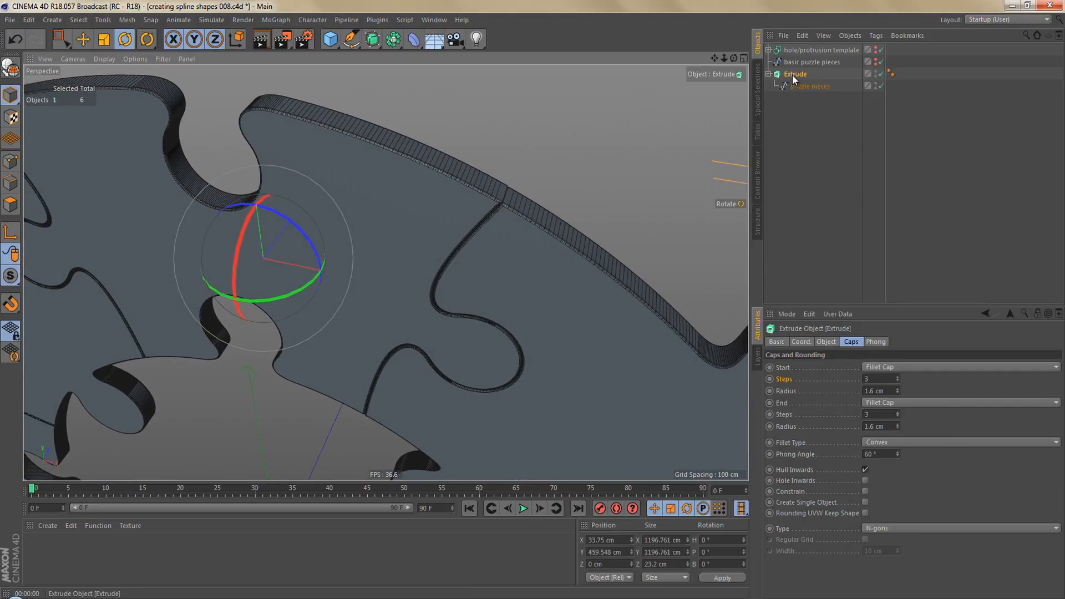
# Step: Set the Extrude object's Z movement to 10 cm and render a preview of the thinner ring
pyautogui.click(826, 342)
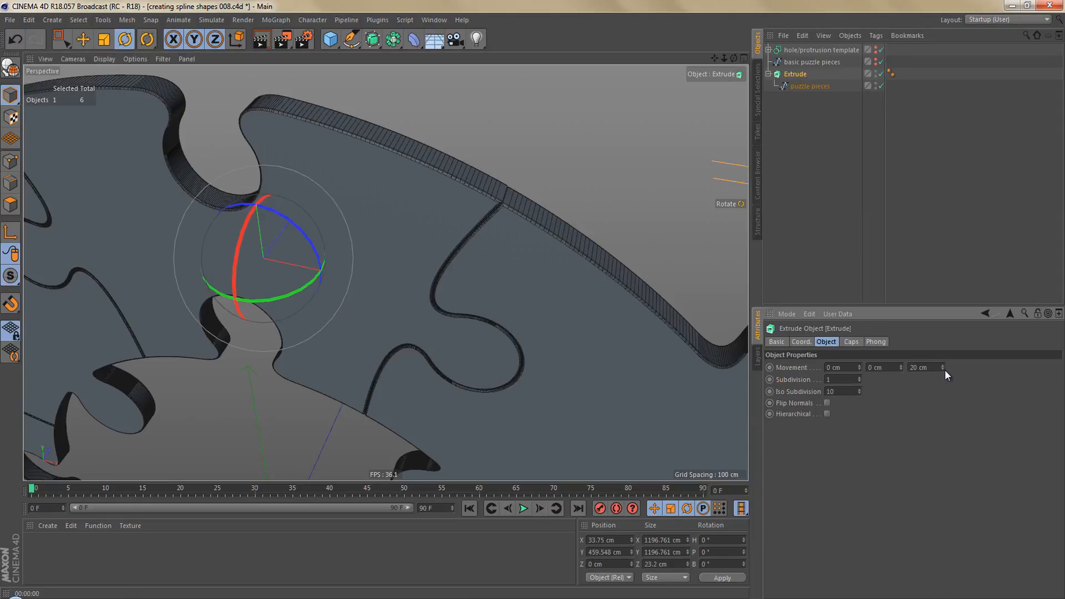
pyautogui.moveTo(944, 369); pyautogui.dragTo(947, 373)
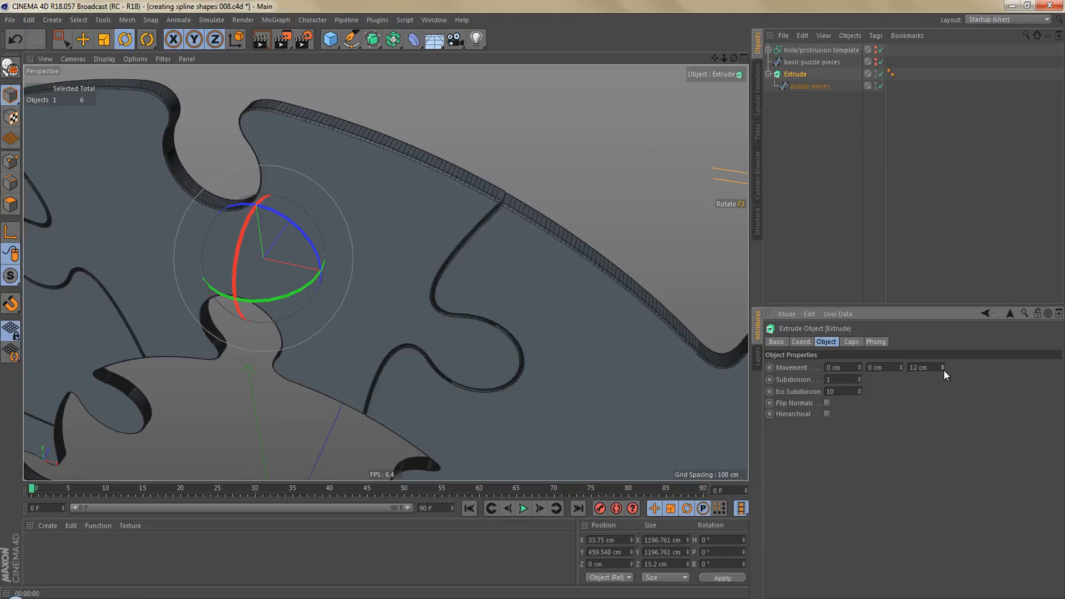
pyautogui.click(944, 369)
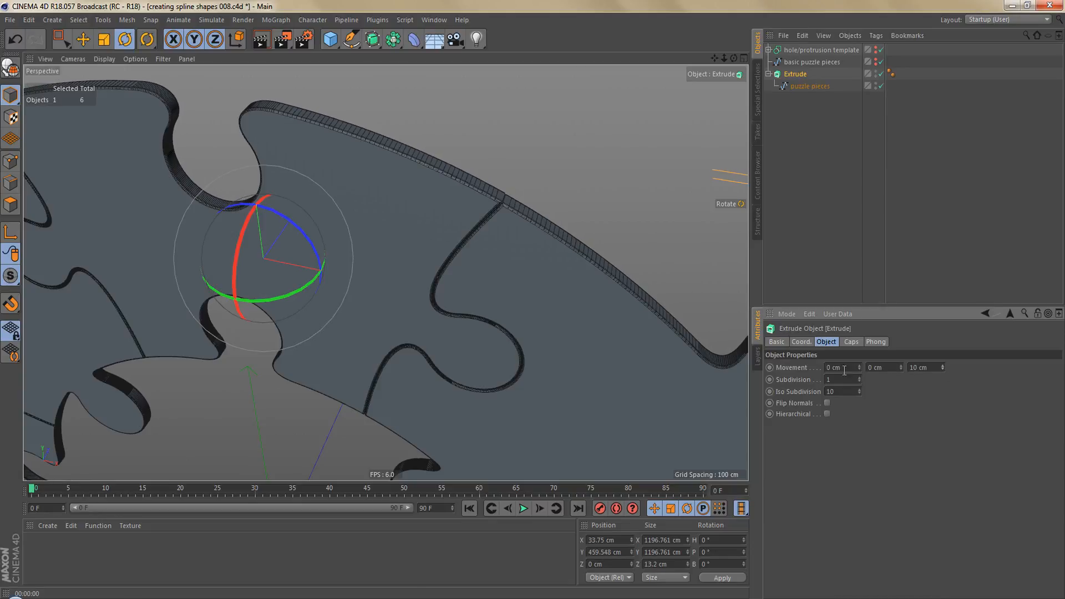
pyautogui.moveTo(435, 208)
pyautogui.keyDown('alt'); pyautogui.mouseDown()
pyautogui.moveTo(432, 247)
pyautogui.moveTo(447, 224)
pyautogui.moveTo(449, 205)
pyautogui.moveTo(403, 282)
pyautogui.moveTo(431, 248)
pyautogui.moveTo(434, 171)
pyautogui.moveTo(429, 198)
pyautogui.mouseUp(); pyautogui.keyUp('alt')
pyautogui.hotkey('ctrl', 'r')
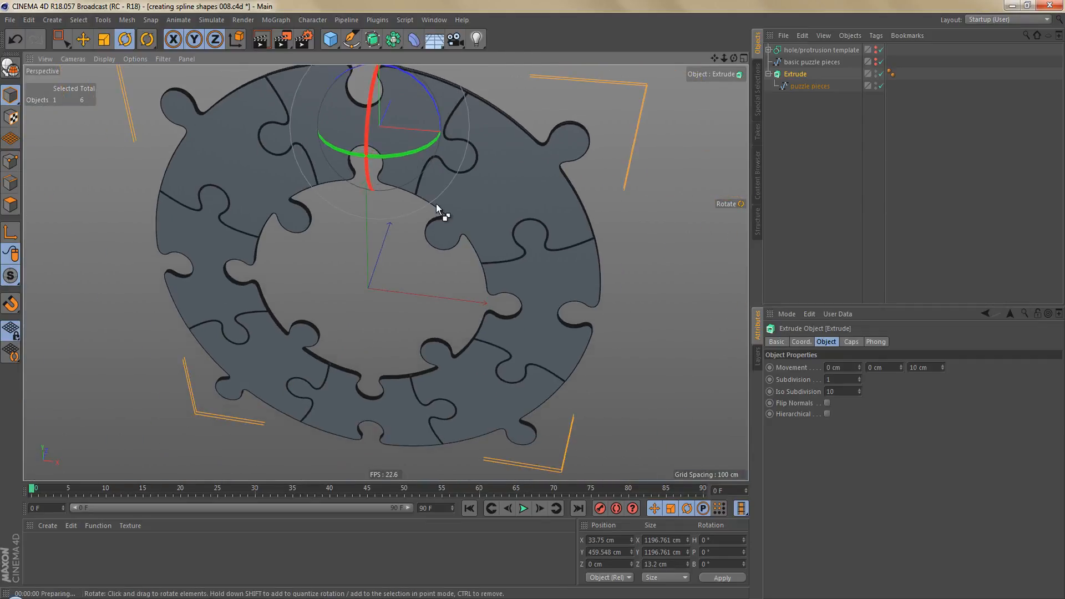
# Step: Frame the full ring in the Front view and use that view as the render view
pyautogui.middleClick(489, 240)
pyautogui.middleClick(559, 360)
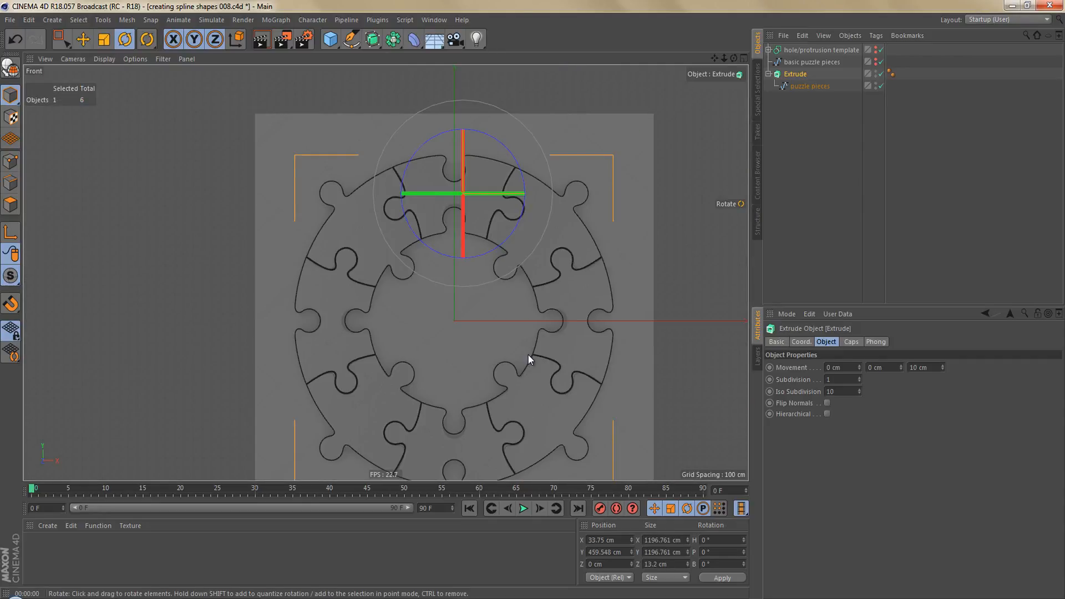
pyautogui.press('s')
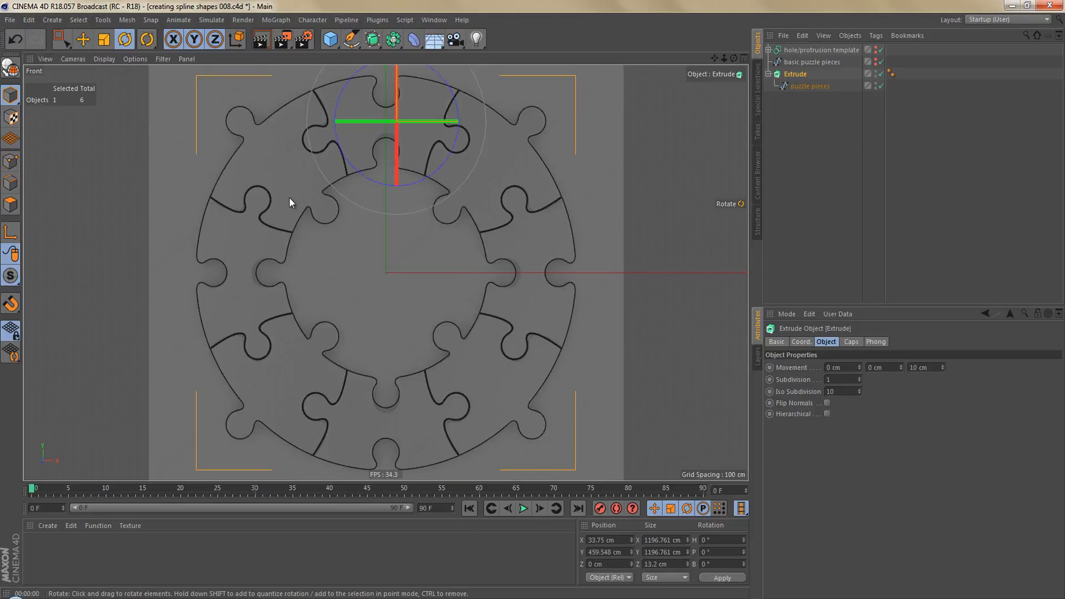
pyautogui.click(51, 58)
pyautogui.moveTo(72, 59)
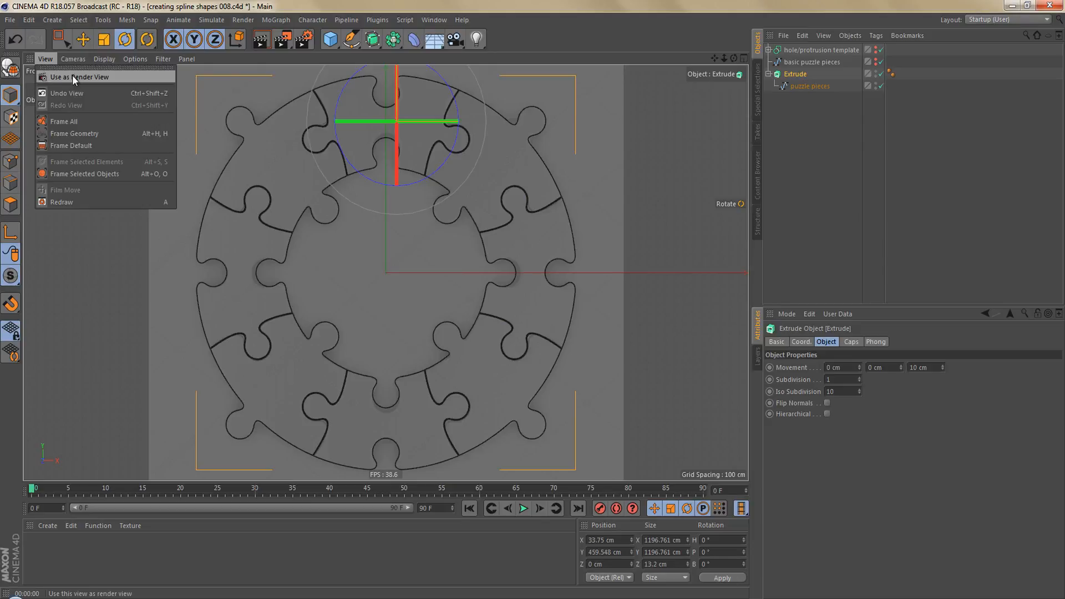
pyautogui.click(72, 76)
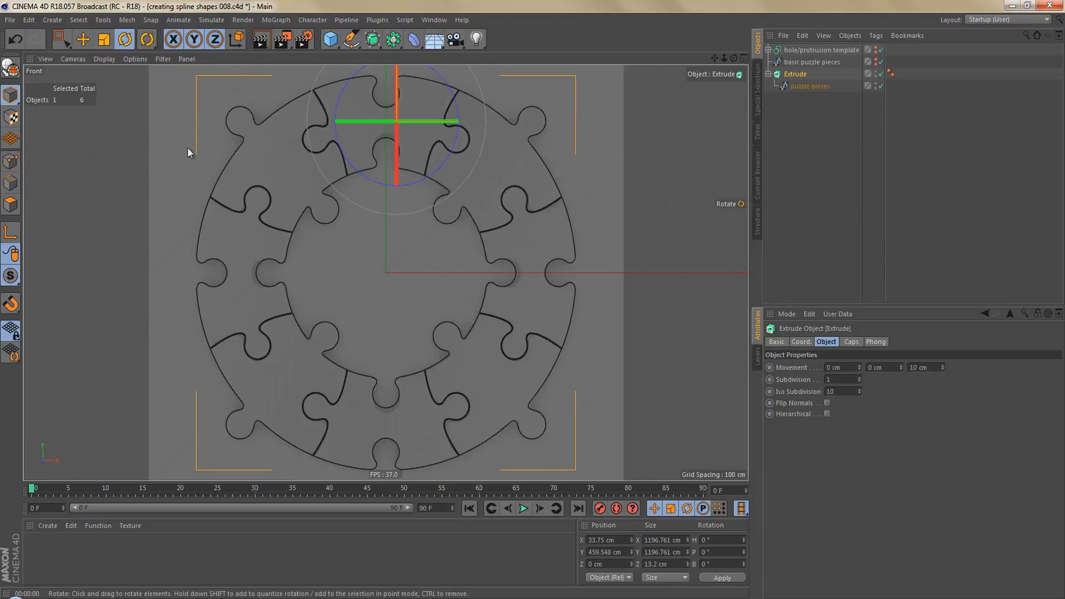
# Step: Set the render output width to 1400 pixels and render the ring to the Picture Viewer
pyautogui.click(304, 40)
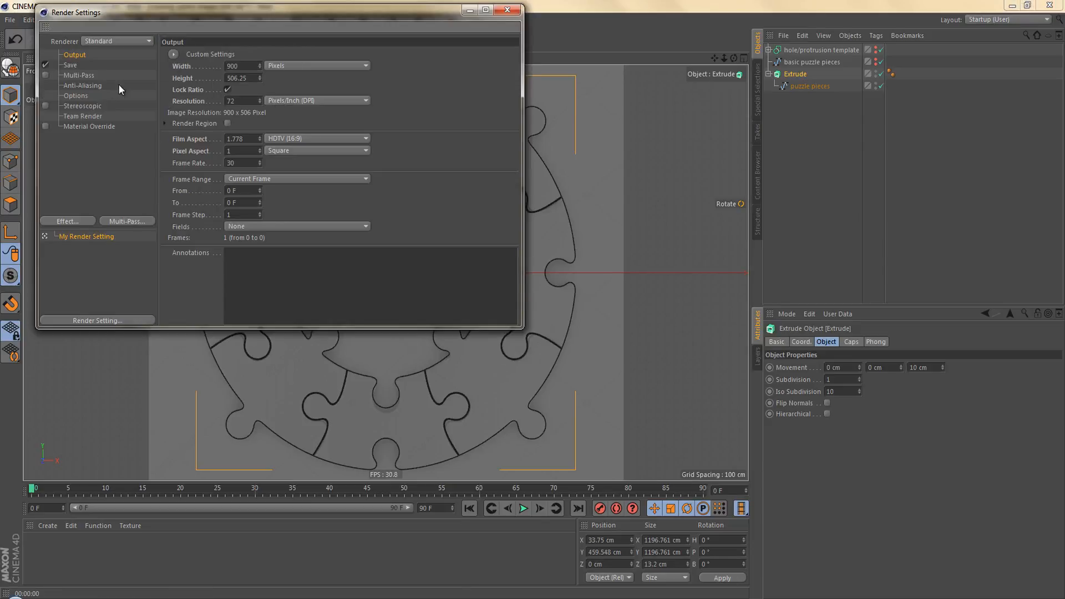
pyautogui.doubleClick(233, 66)
pyautogui.write('1400')
pyautogui.click(507, 10)
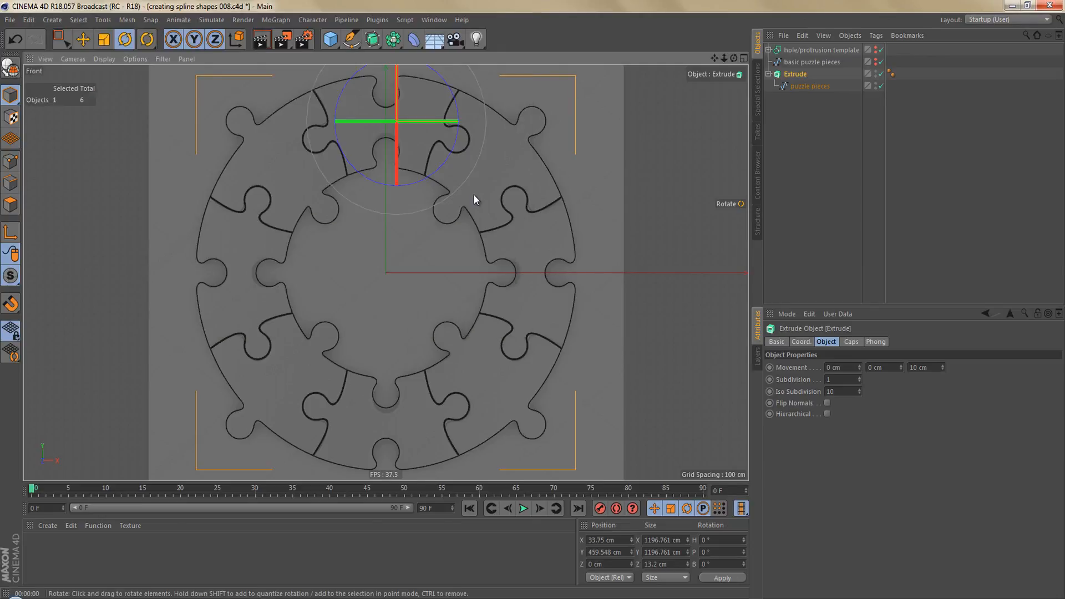
pyautogui.hotkey('shift', 'r')
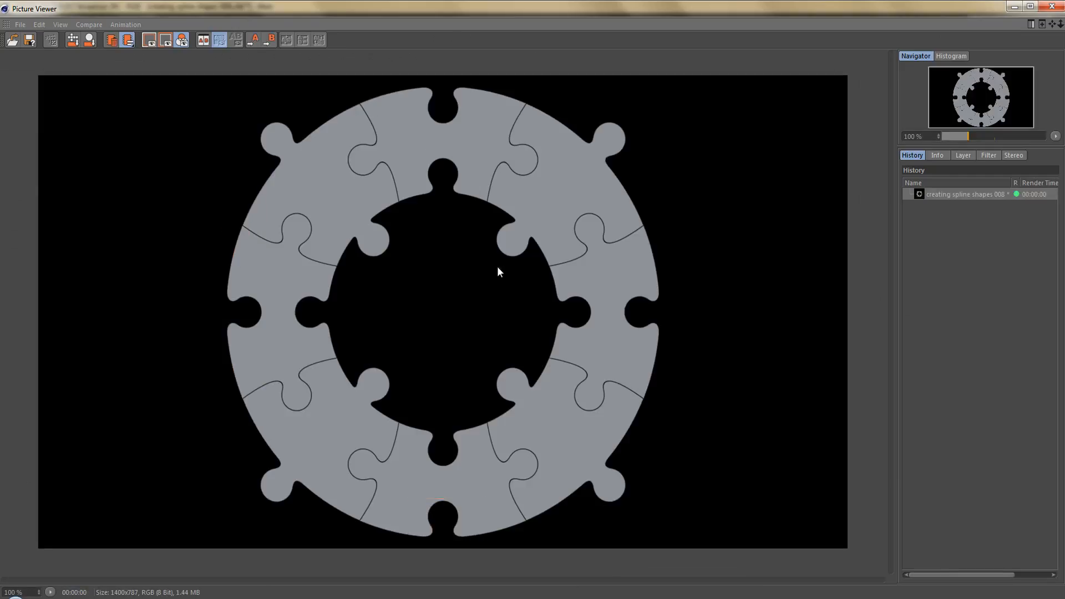